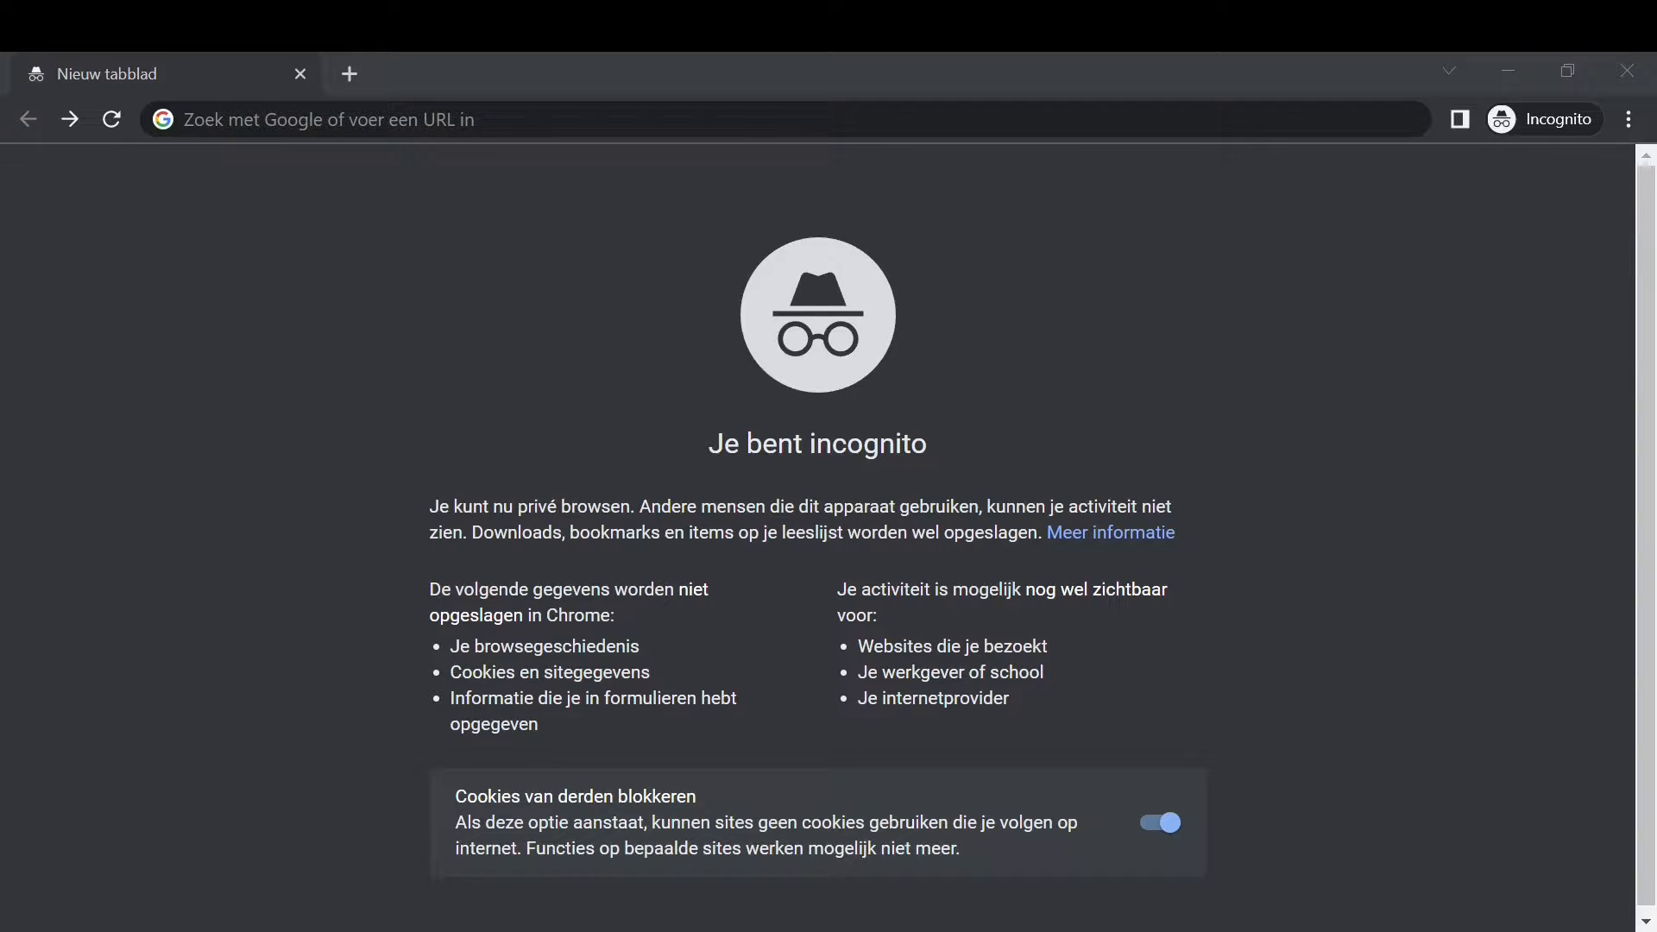
click(633, 108)
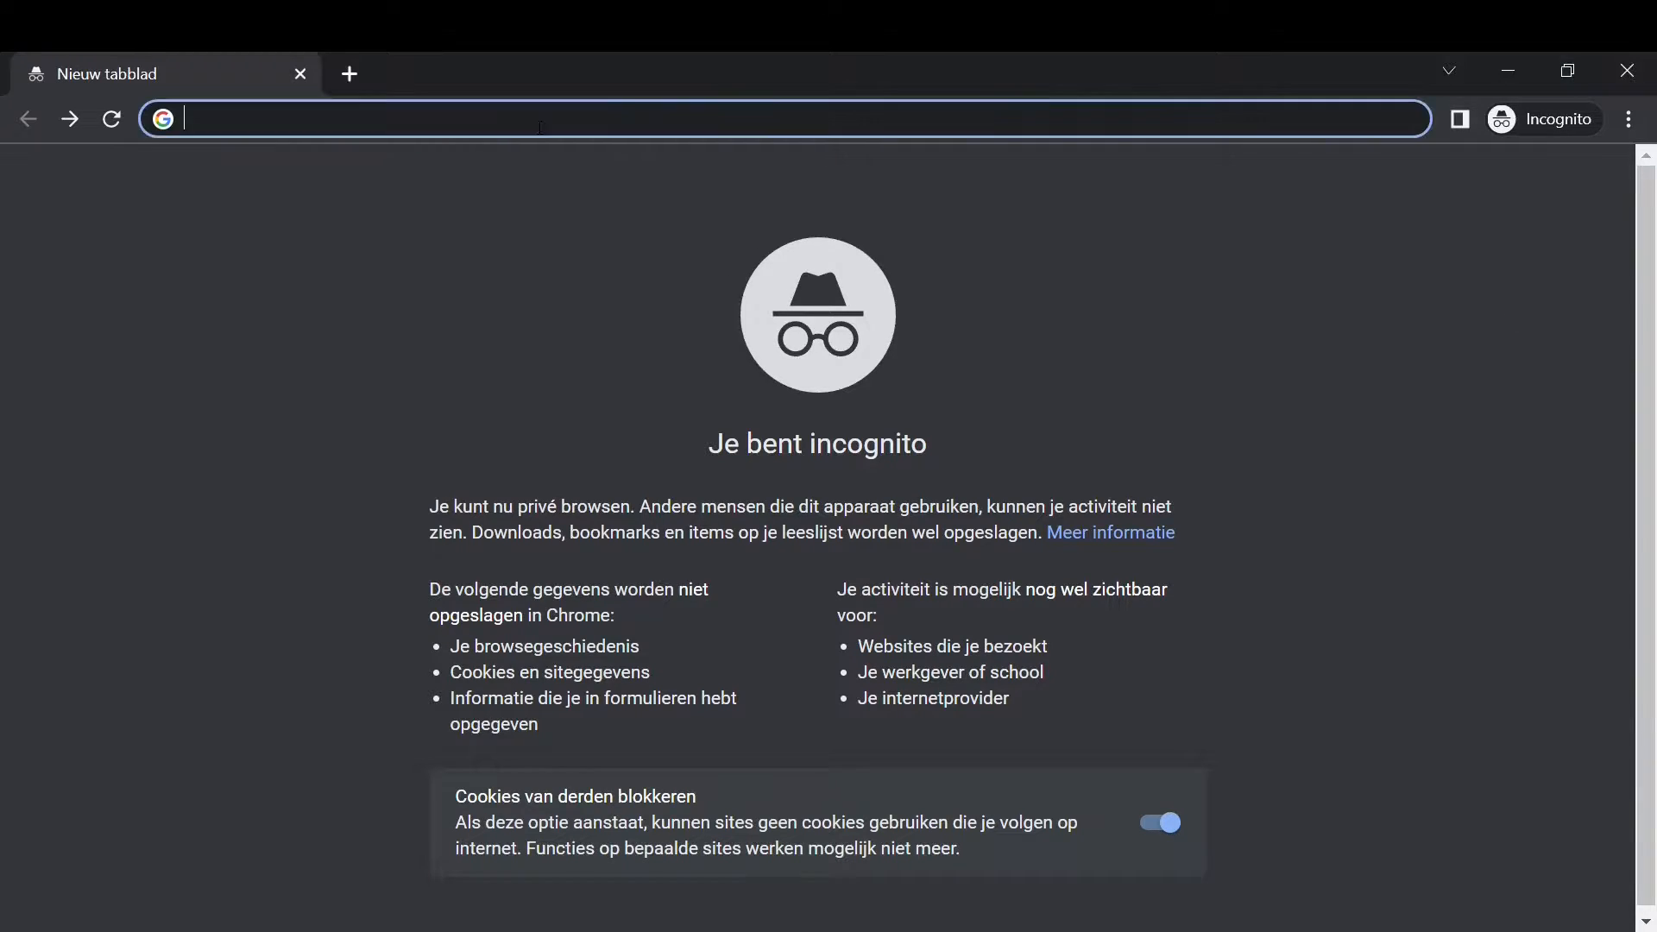
text(https://testdanielst.studio.cam/Account/Register)
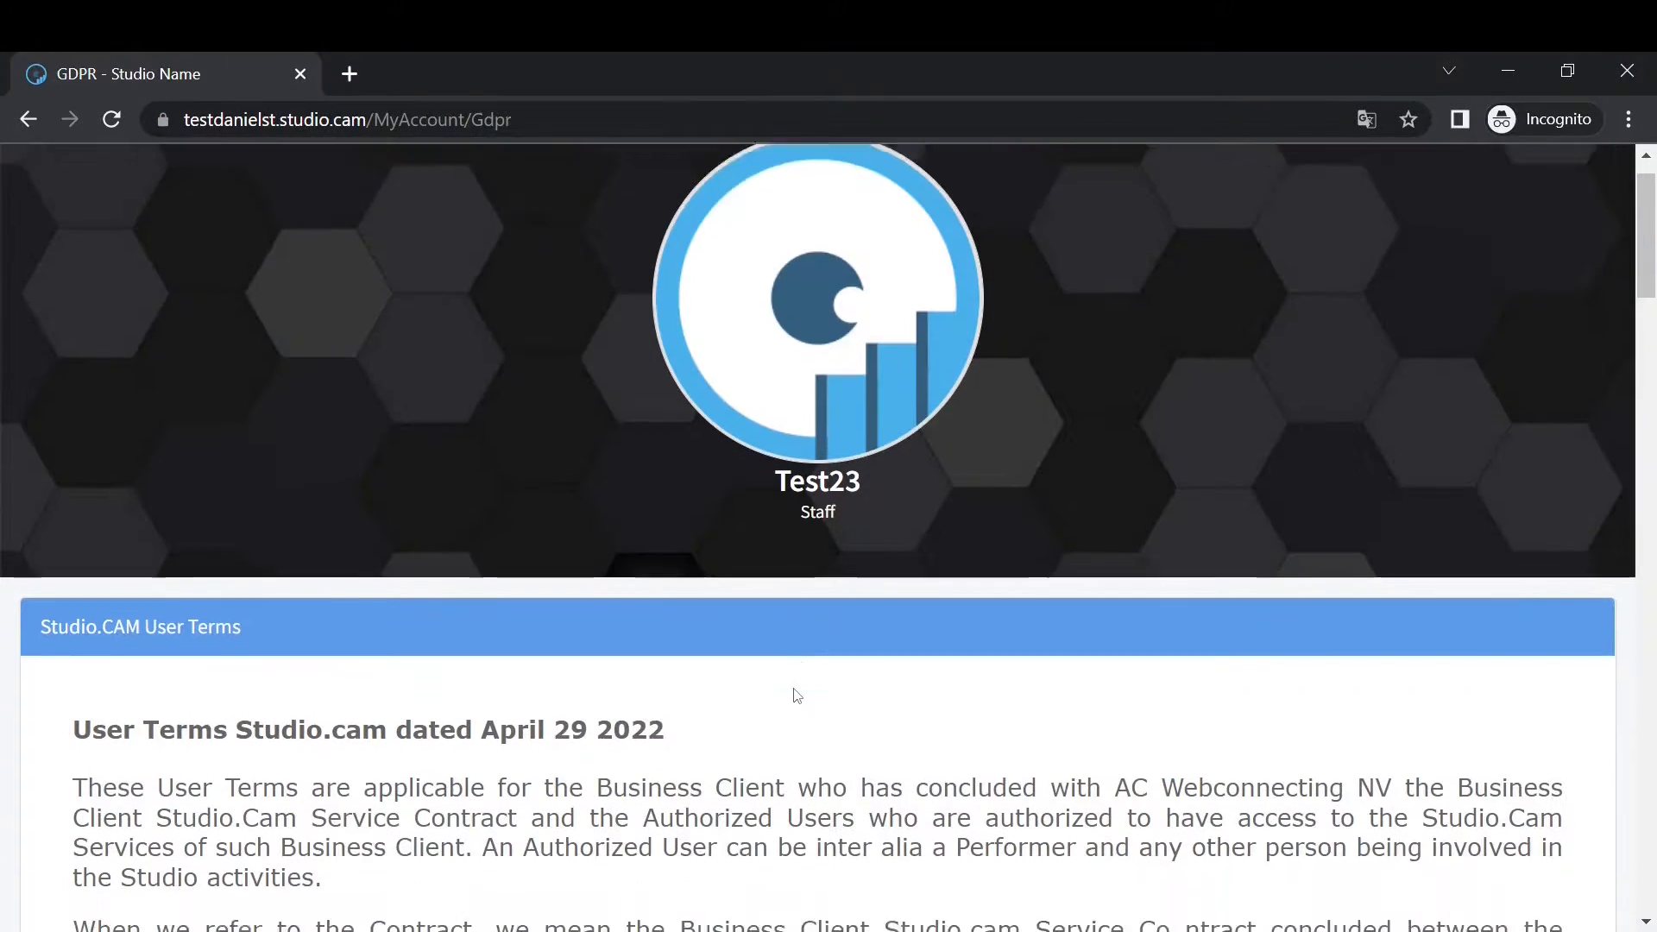
- Read through the Studio.CAM User Terms, including the GDPR section, and accept all of them
scroll(793, 690, down, 4)
scroll(795, 688, down, 8)
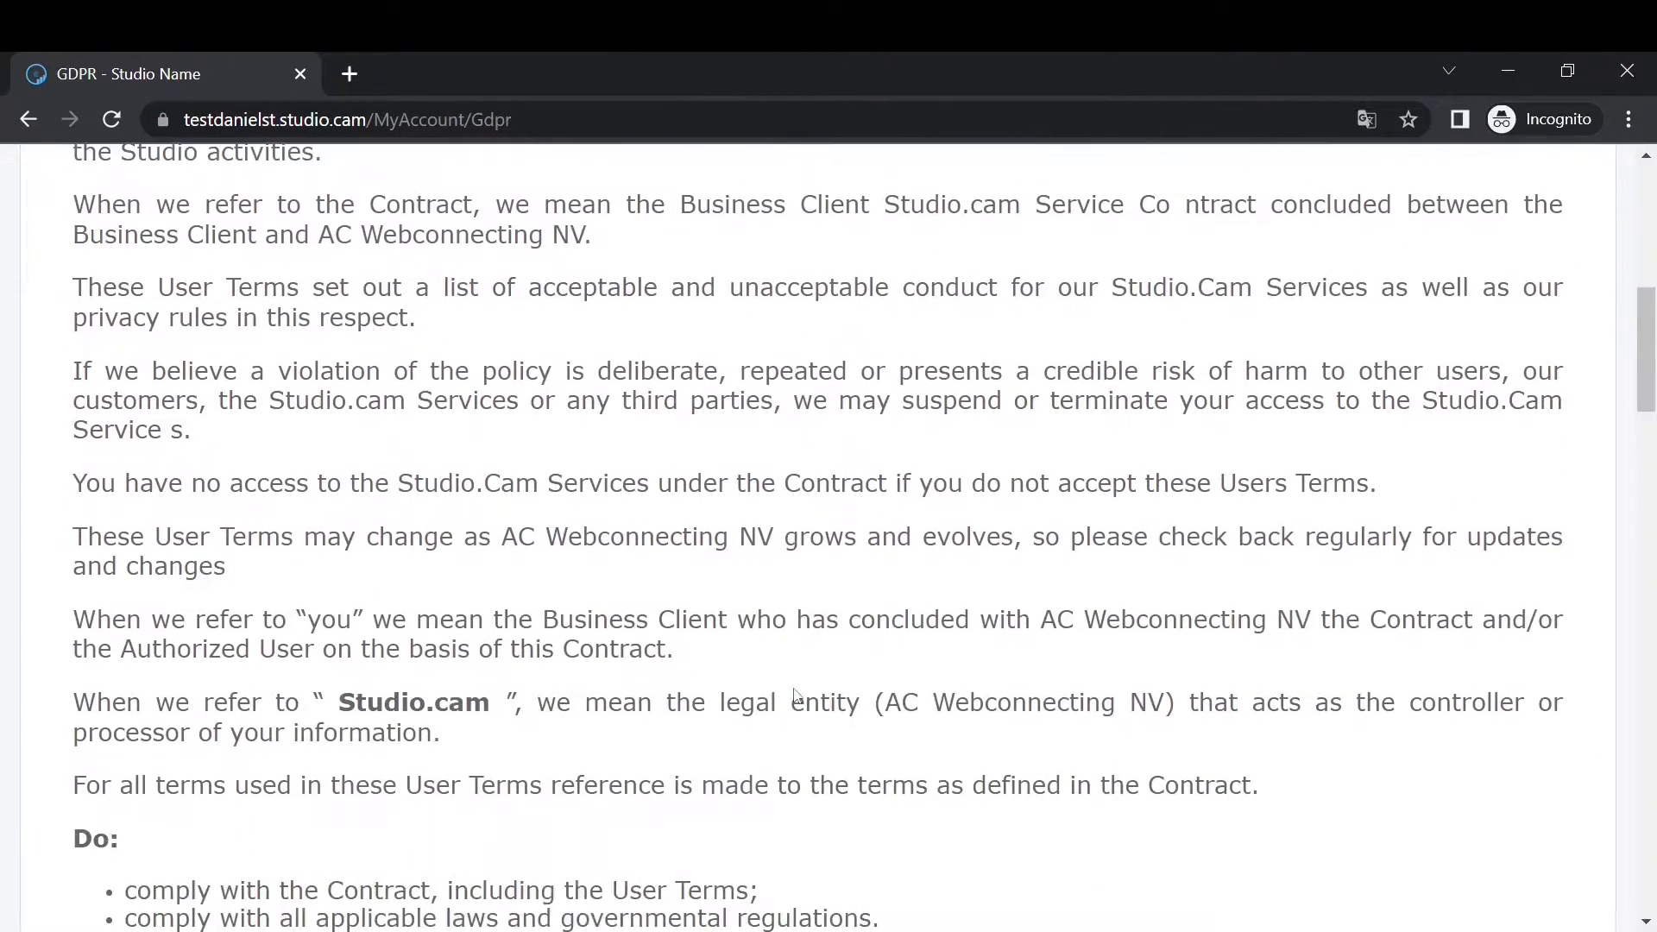
scroll(795, 688, down, 10)
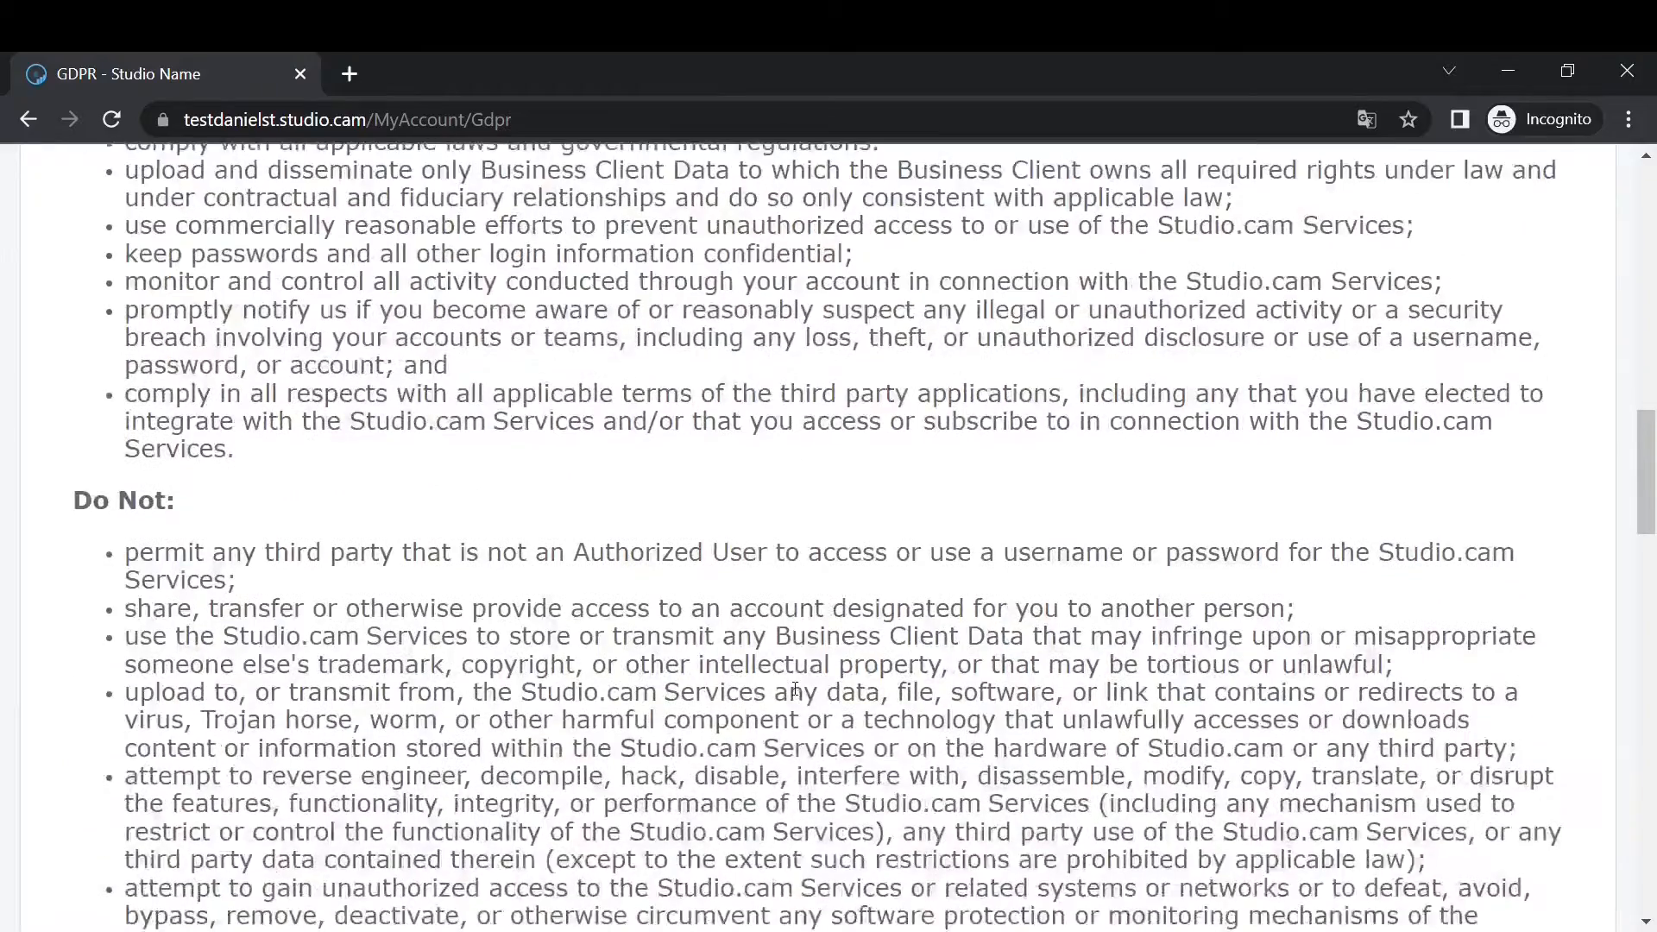
scroll(795, 688, down, 10)
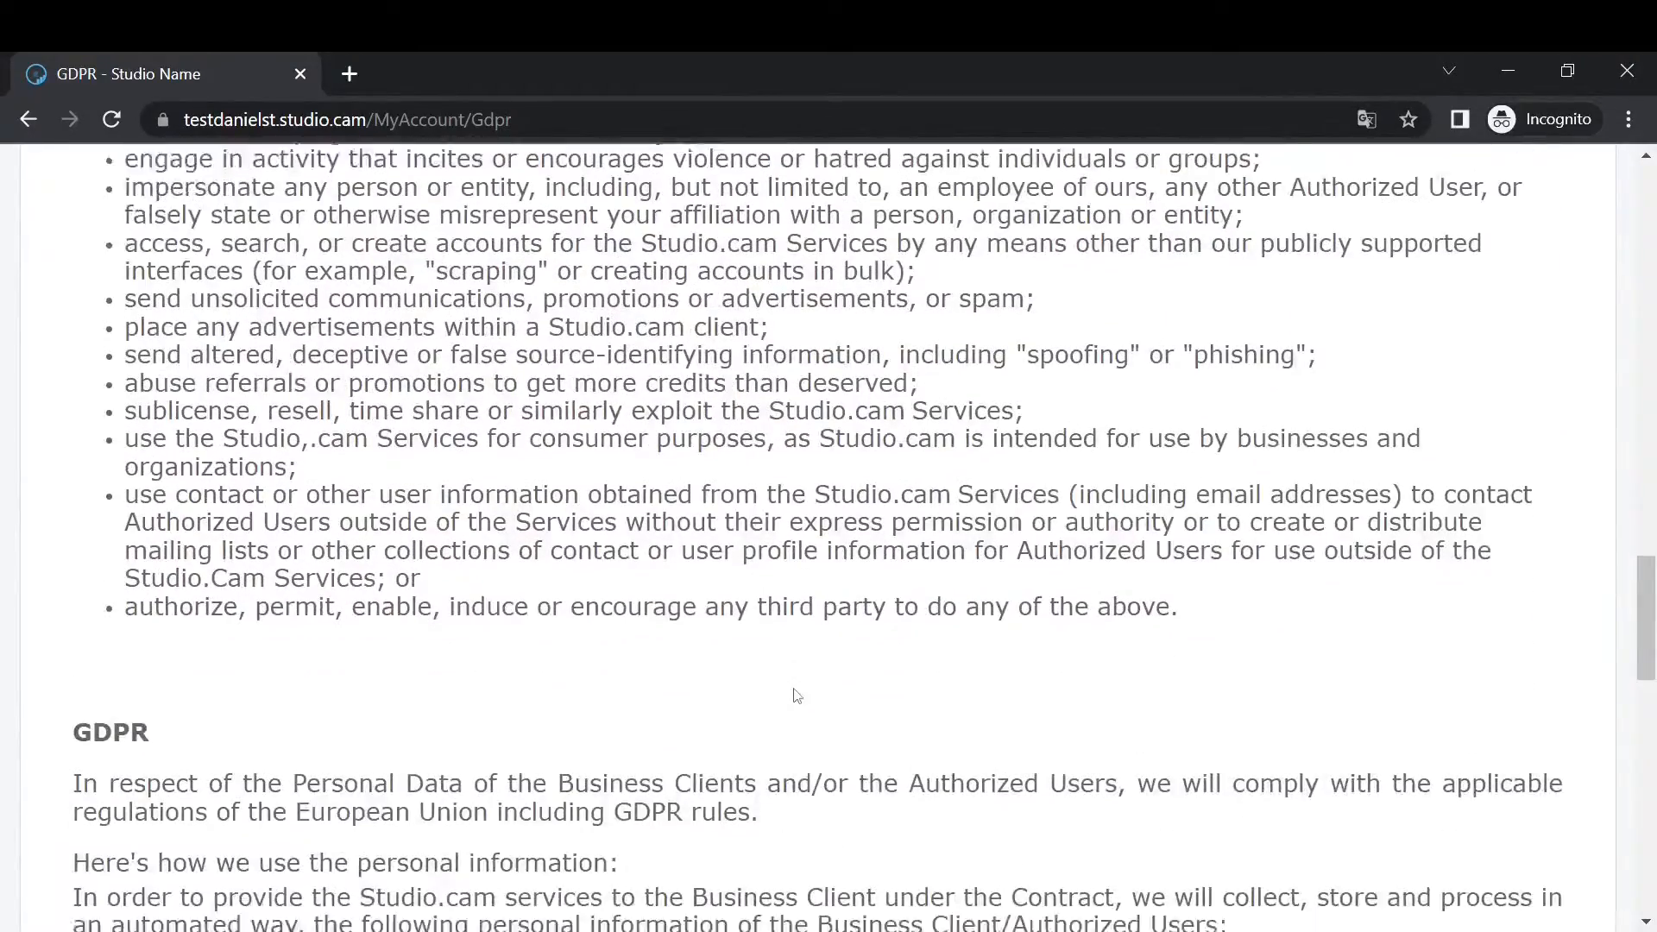
scroll(794, 693, down, 10)
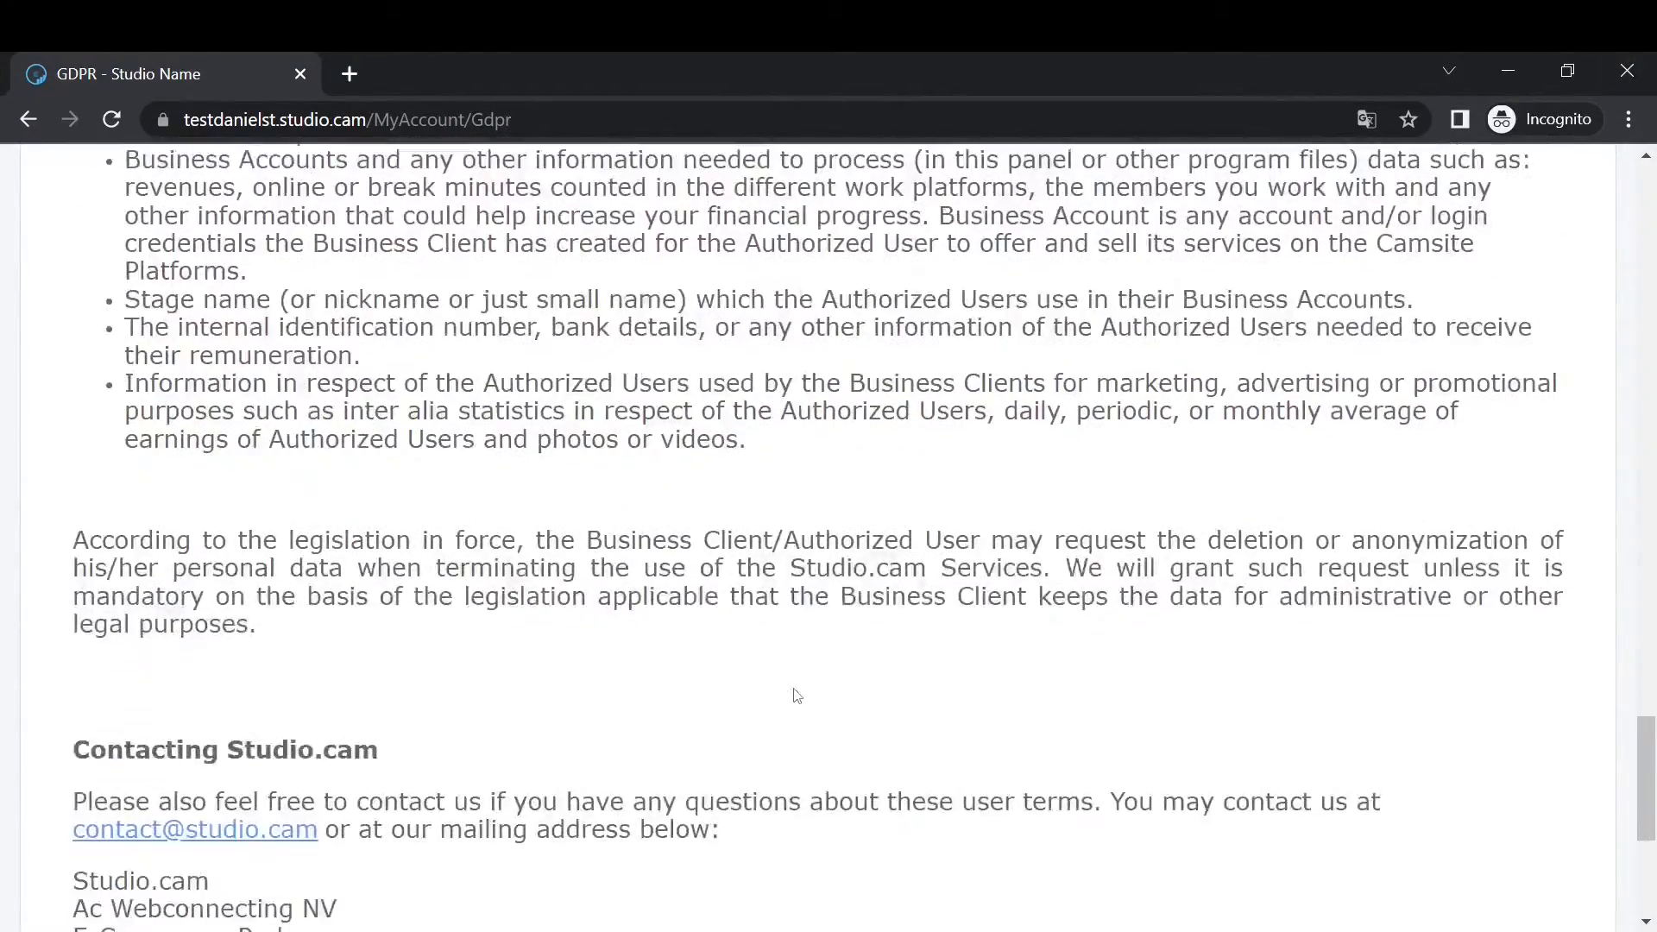
scroll(796, 695, up, 10)
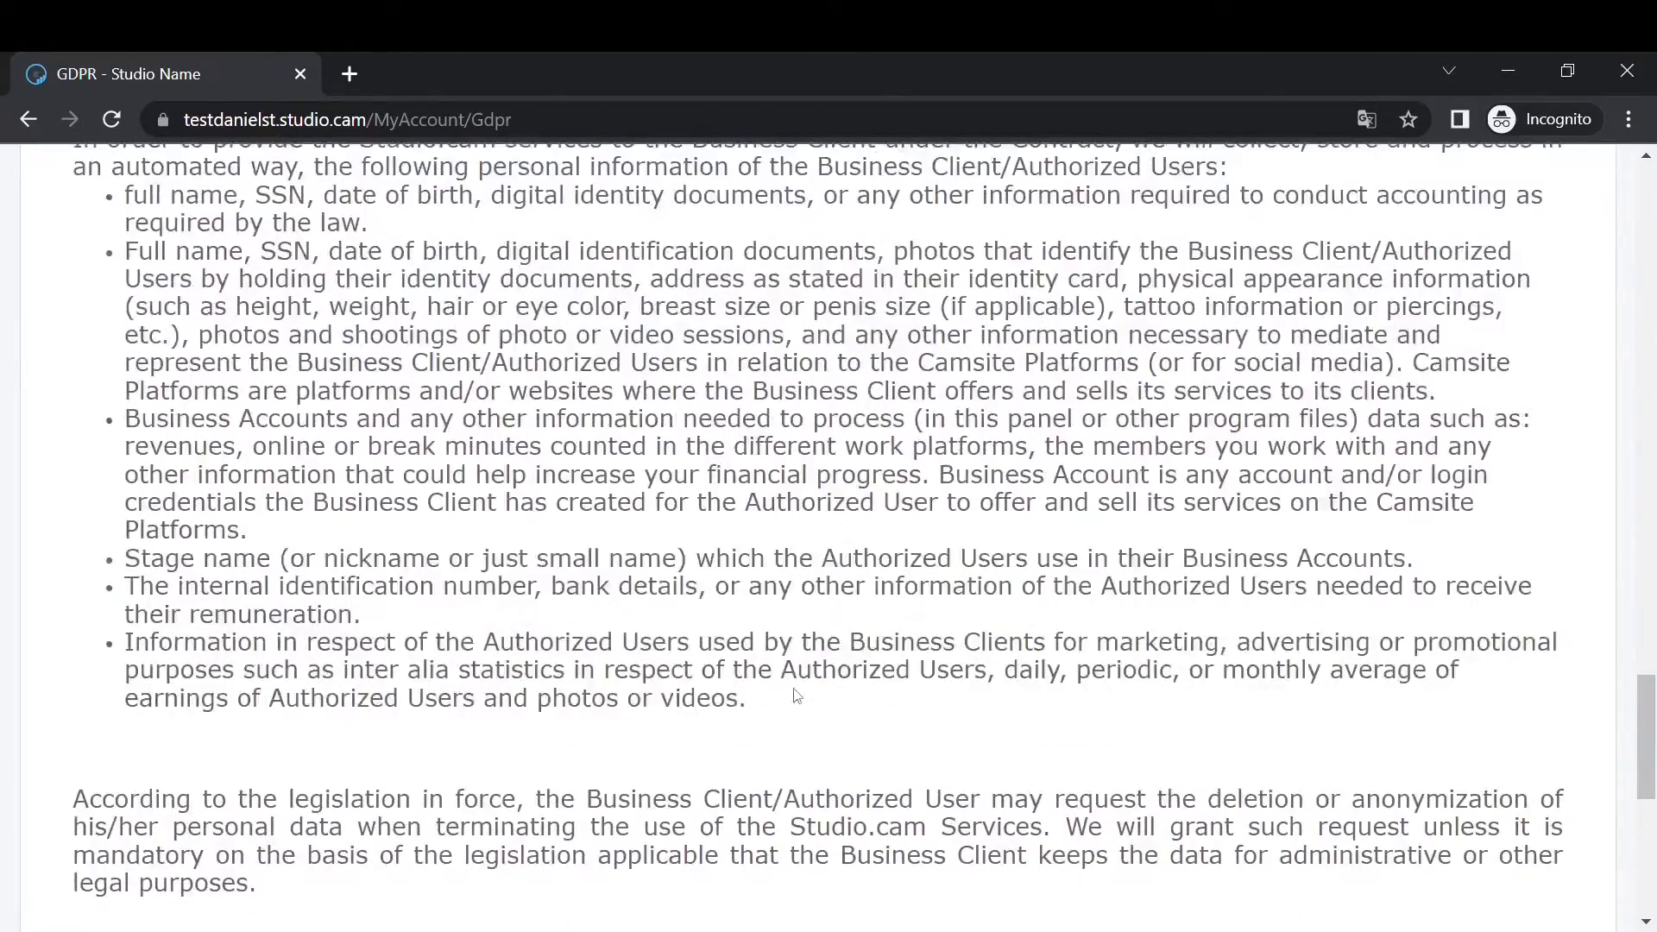
scroll(795, 693, up, 10)
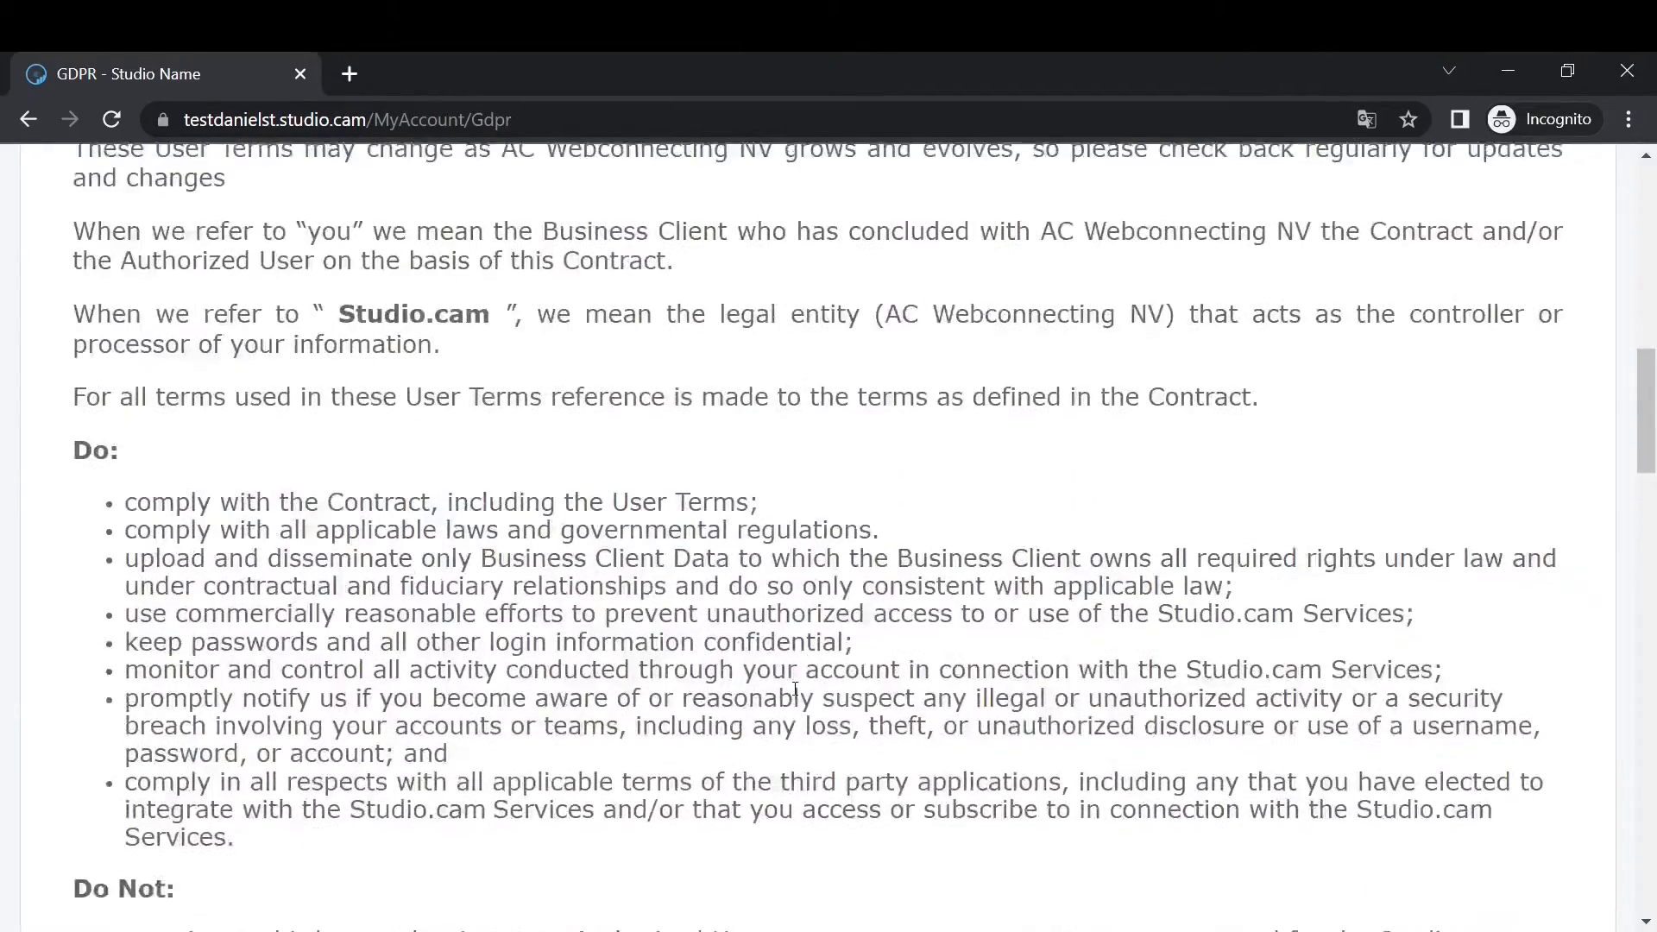
scroll(795, 688, up, 4)
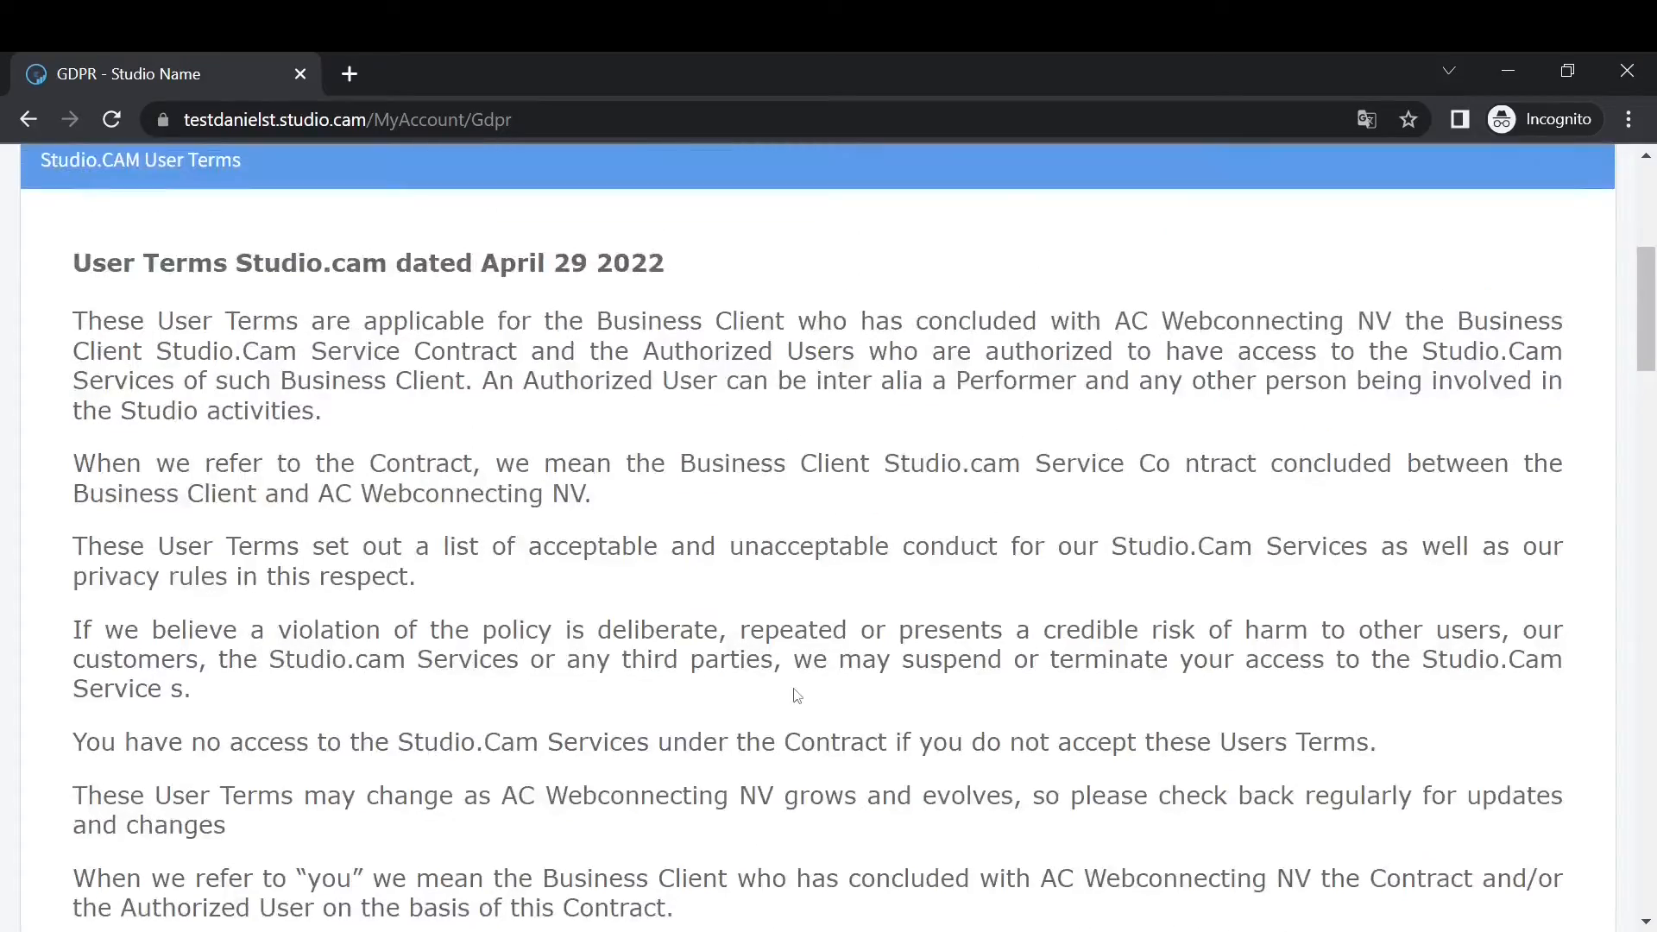
scroll(796, 695, down, 8)
scroll(797, 696, down, 15)
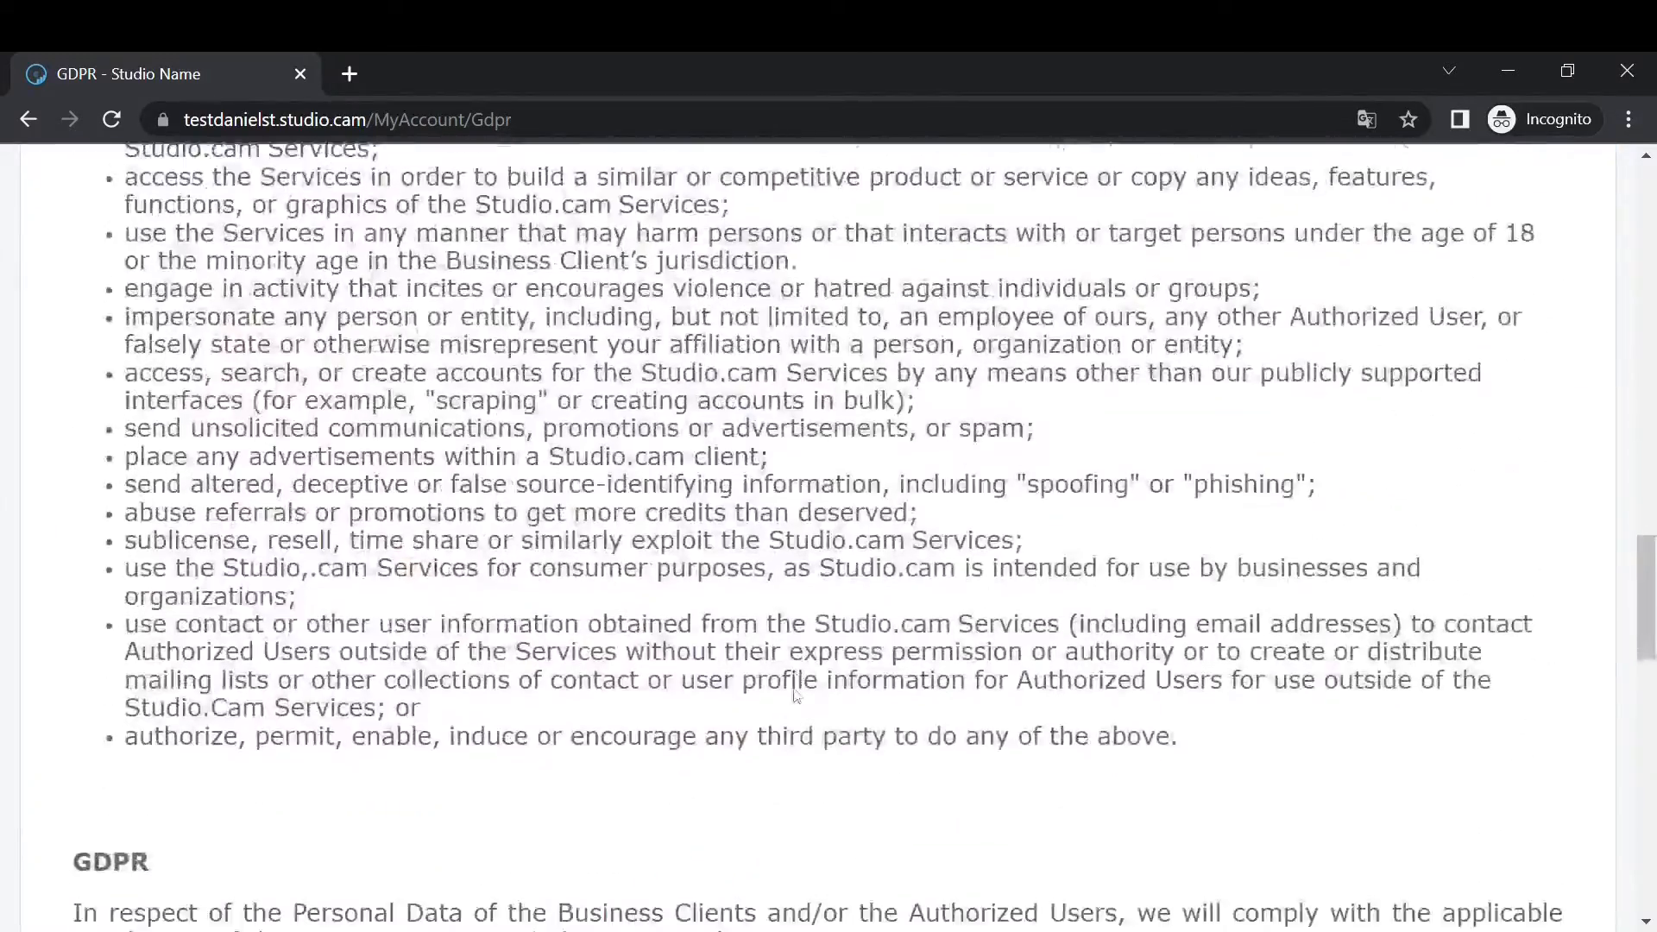
scroll(797, 696, down, 6)
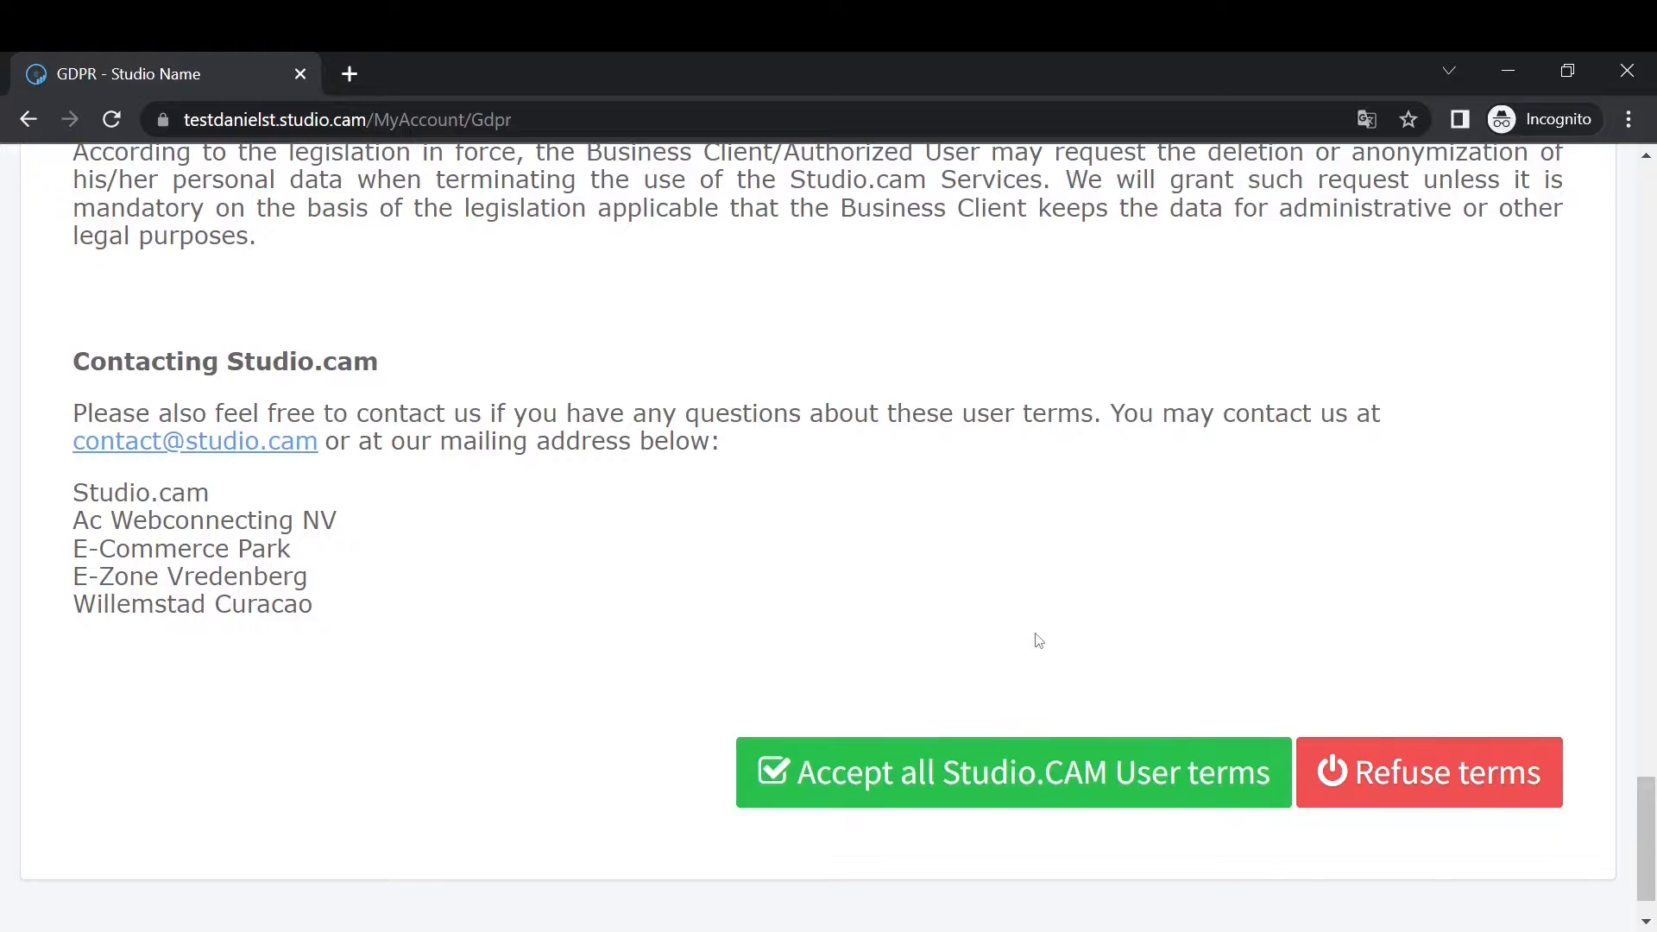
click(1067, 767)
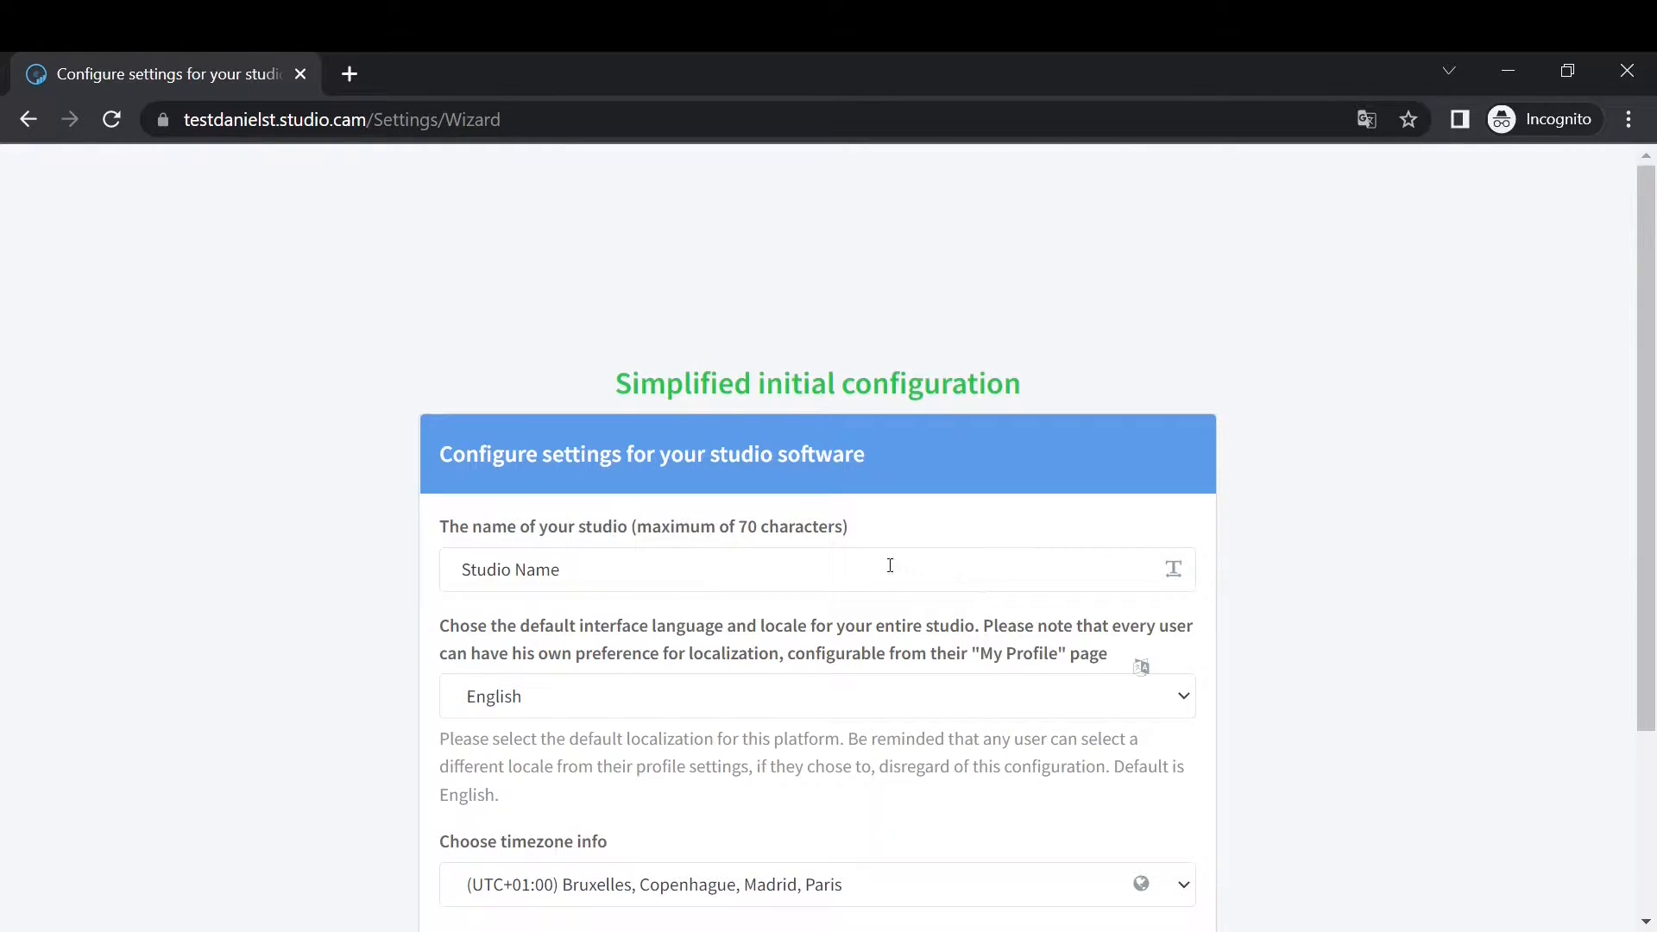
- Replace the default studio name with MyStudio in the initial configuration form
scroll(905, 561, down, 2)
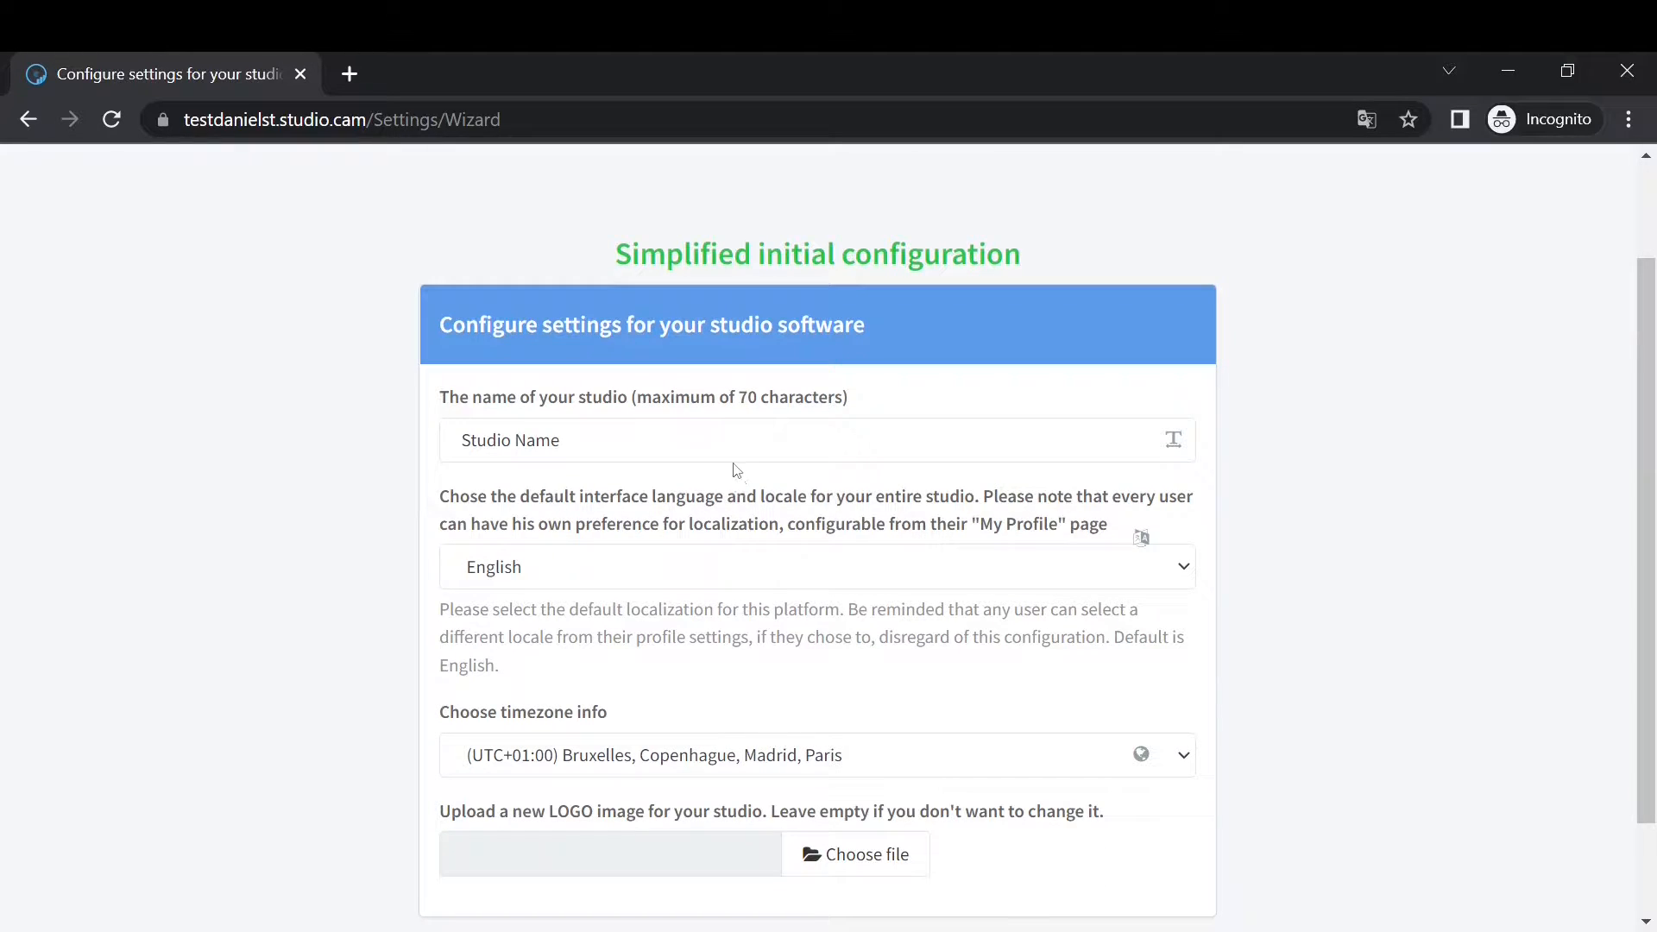
scroll(728, 461, down, 1)
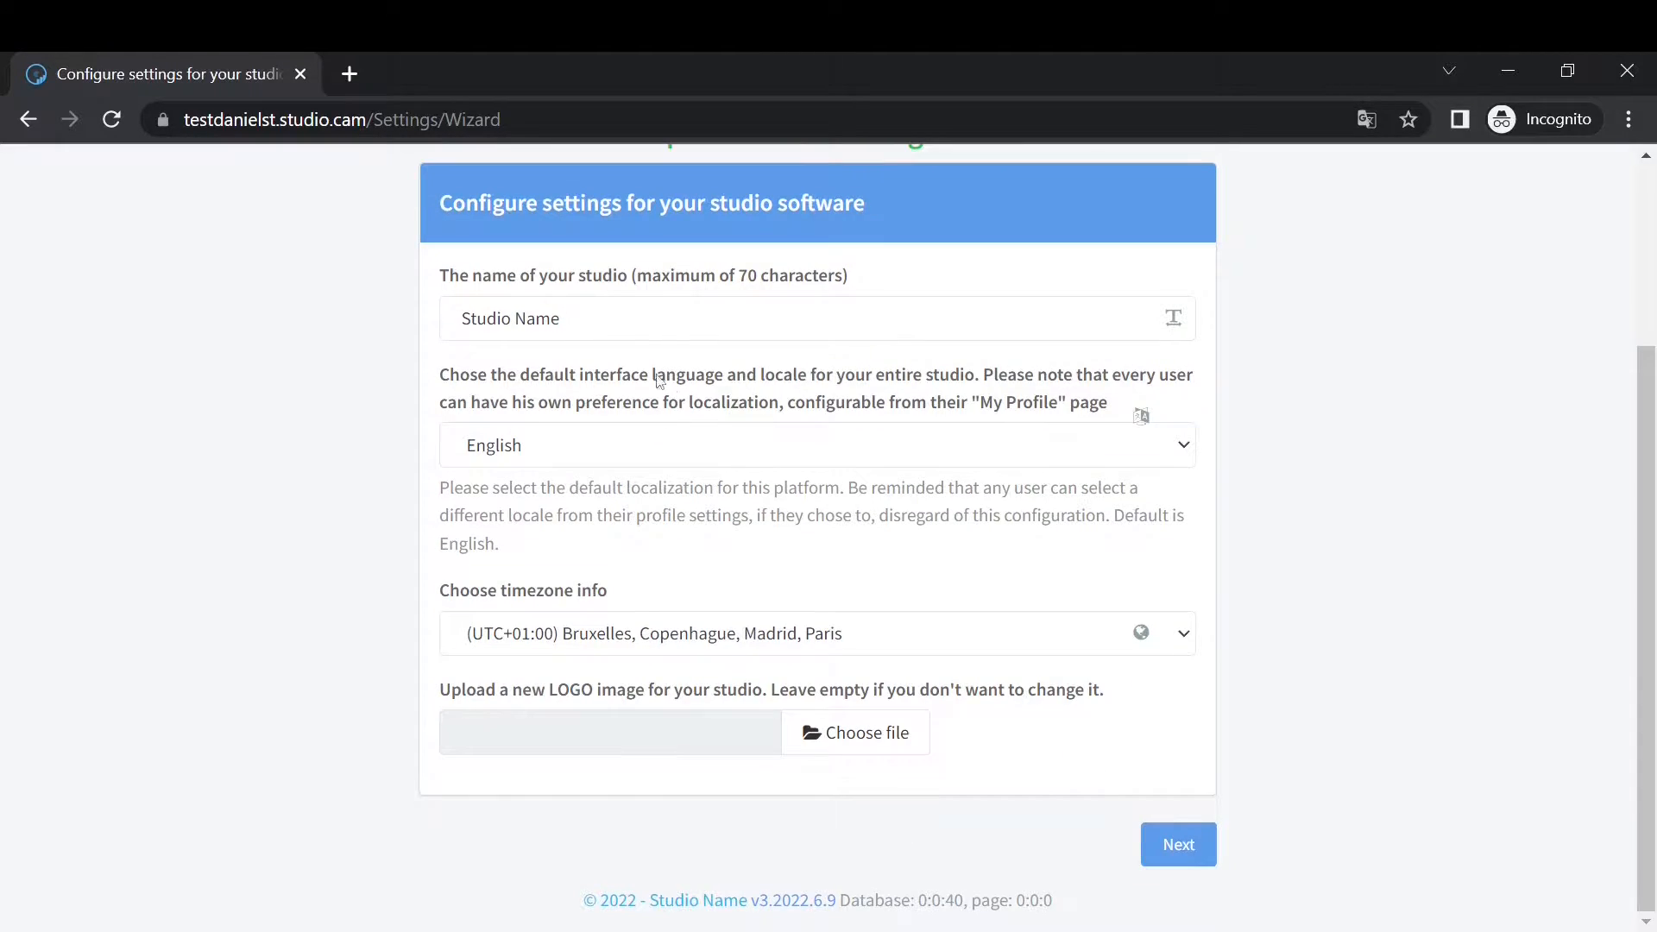
click(639, 315)
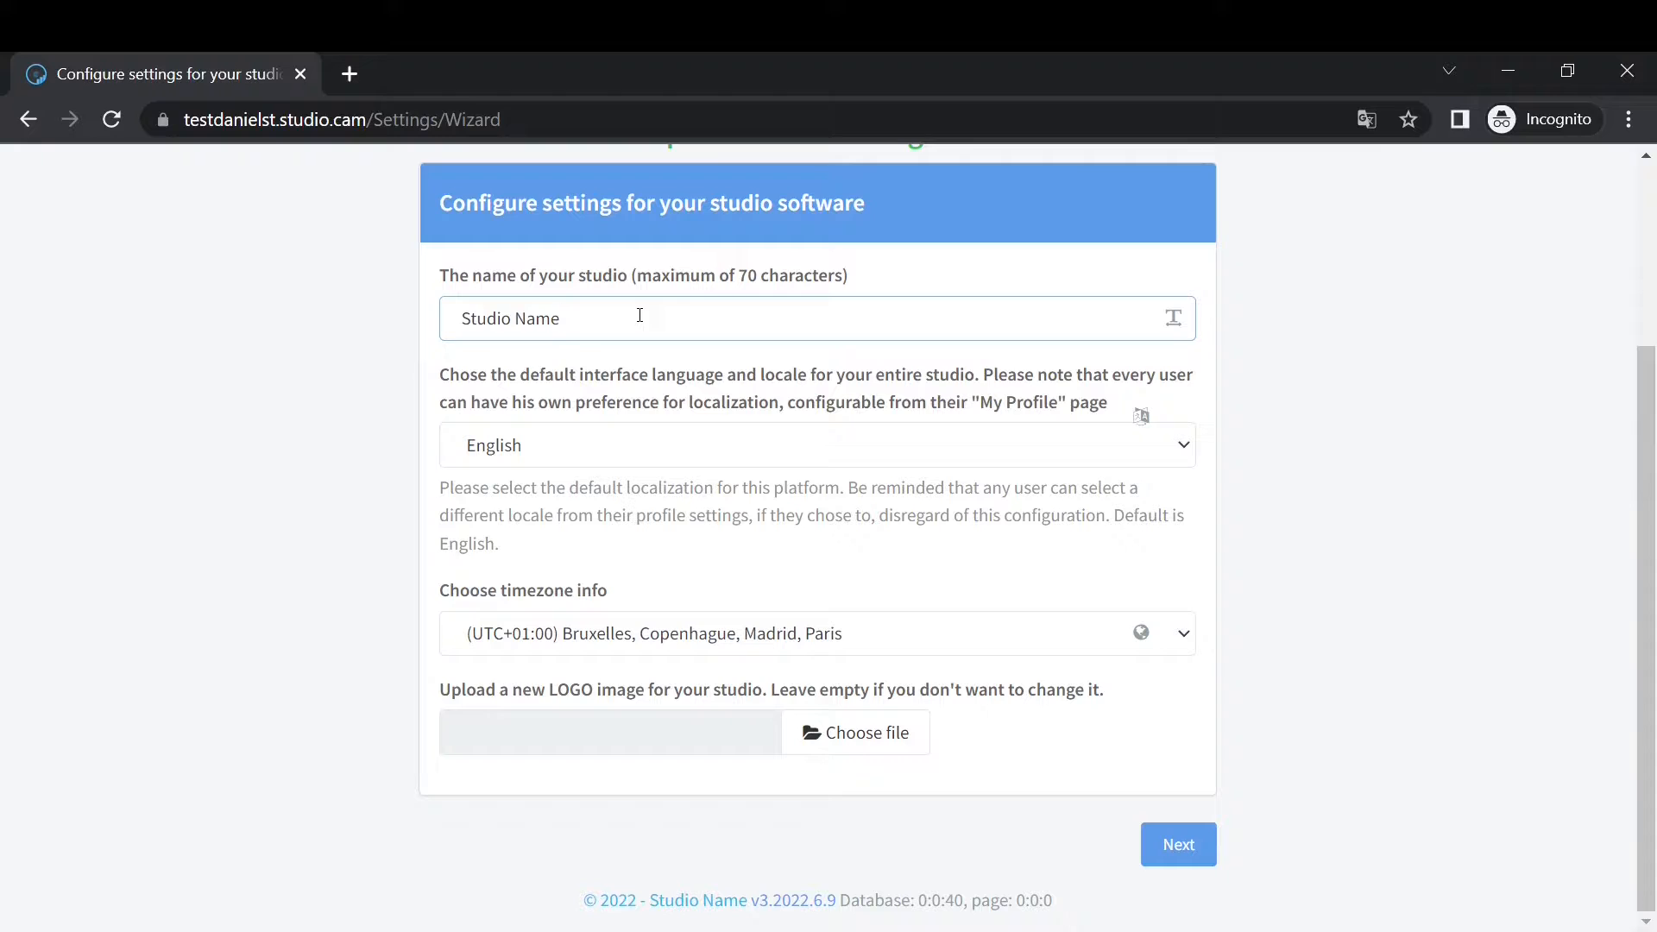
key(BackSpace)
key(BackSpace)
key(BackSpace)
key(BackSpace)
key(BackSpace)
key(BackSpace)
key(BackSpace)
key(BackSpace)
key(BackSpace)
key(BackSpace)
key(BackSpace)
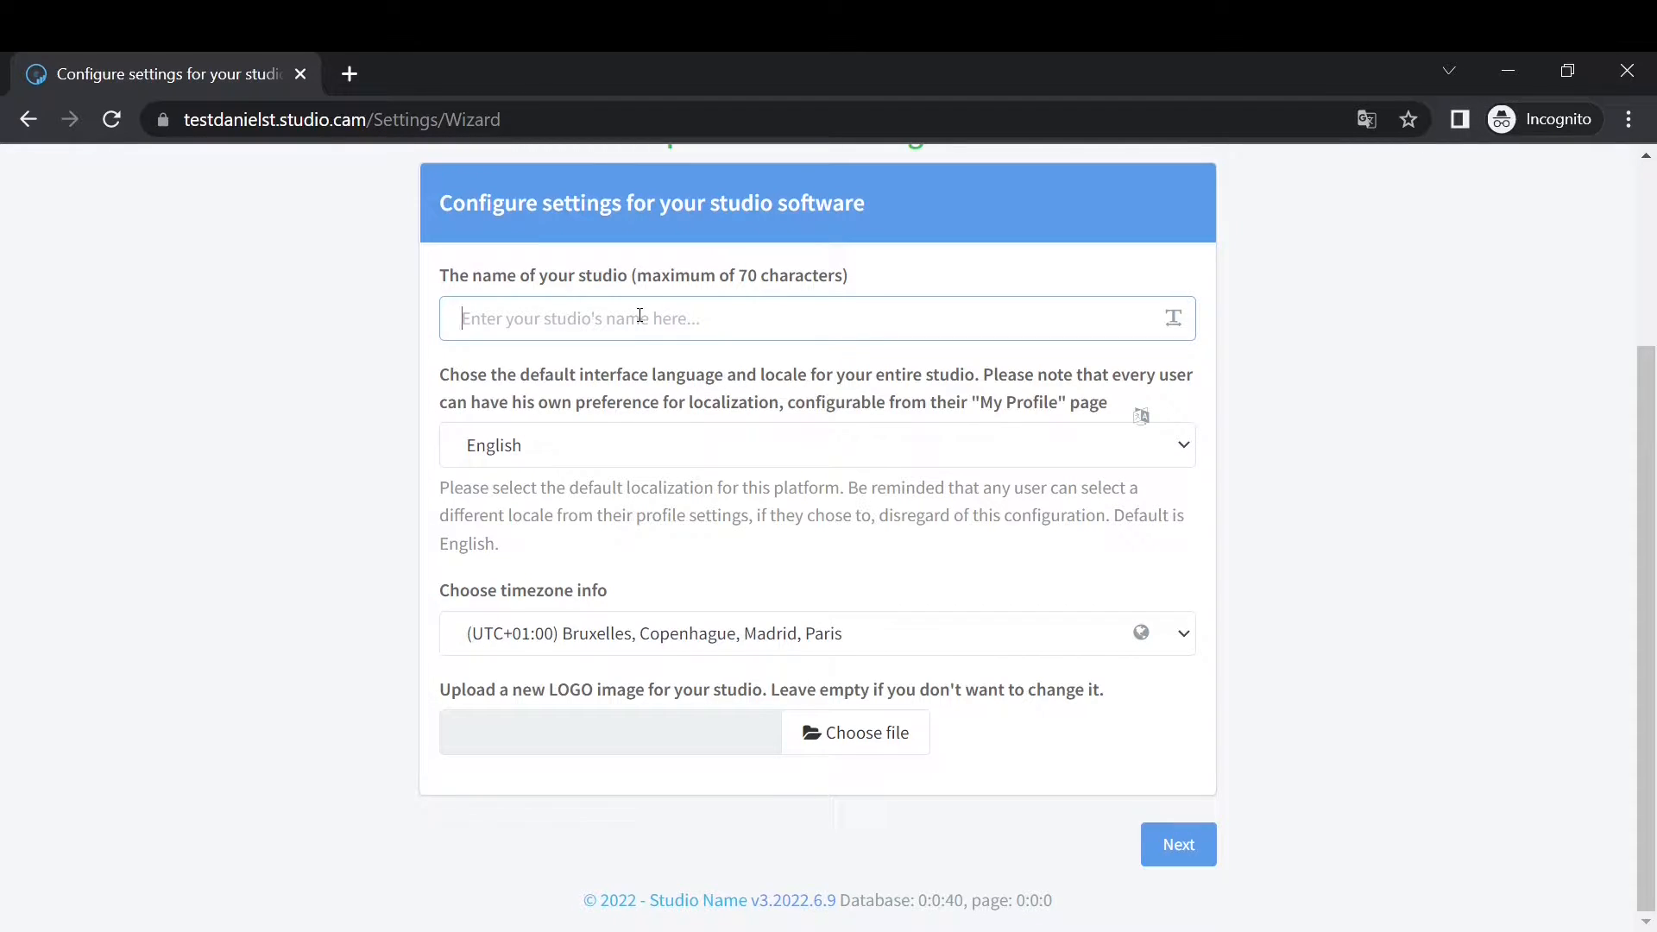
text(MyS)
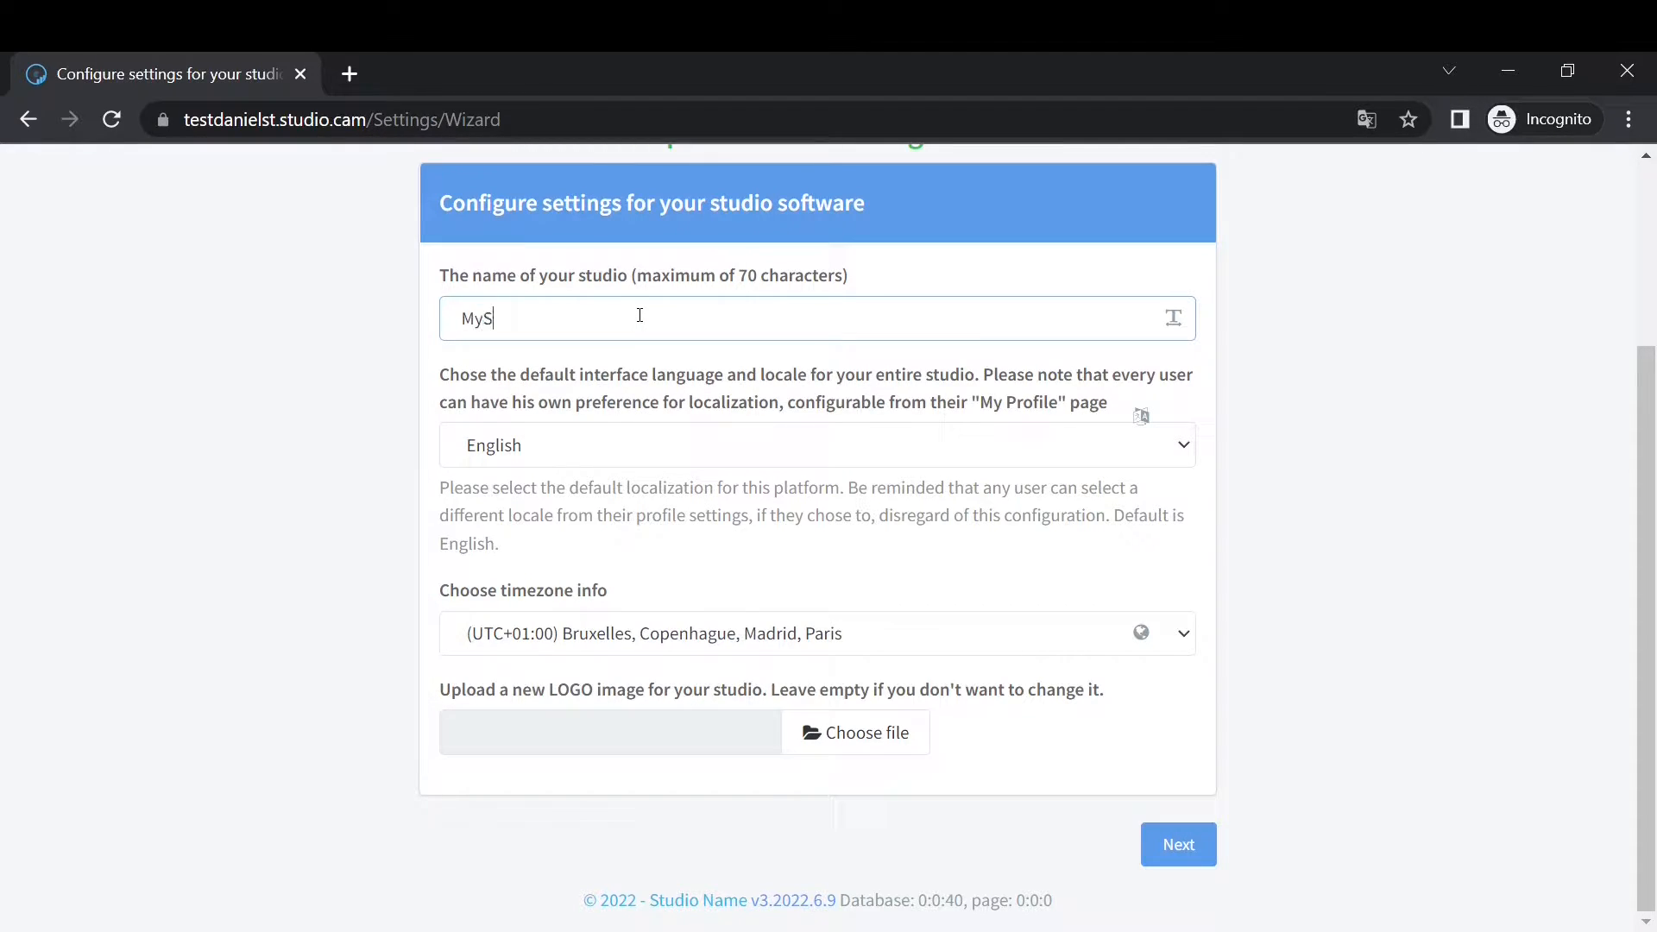
text(tudio)
- Keep English as the default interface language and set the timezone to (UTC+02:00) Athènes, Bucarest
click(940, 447)
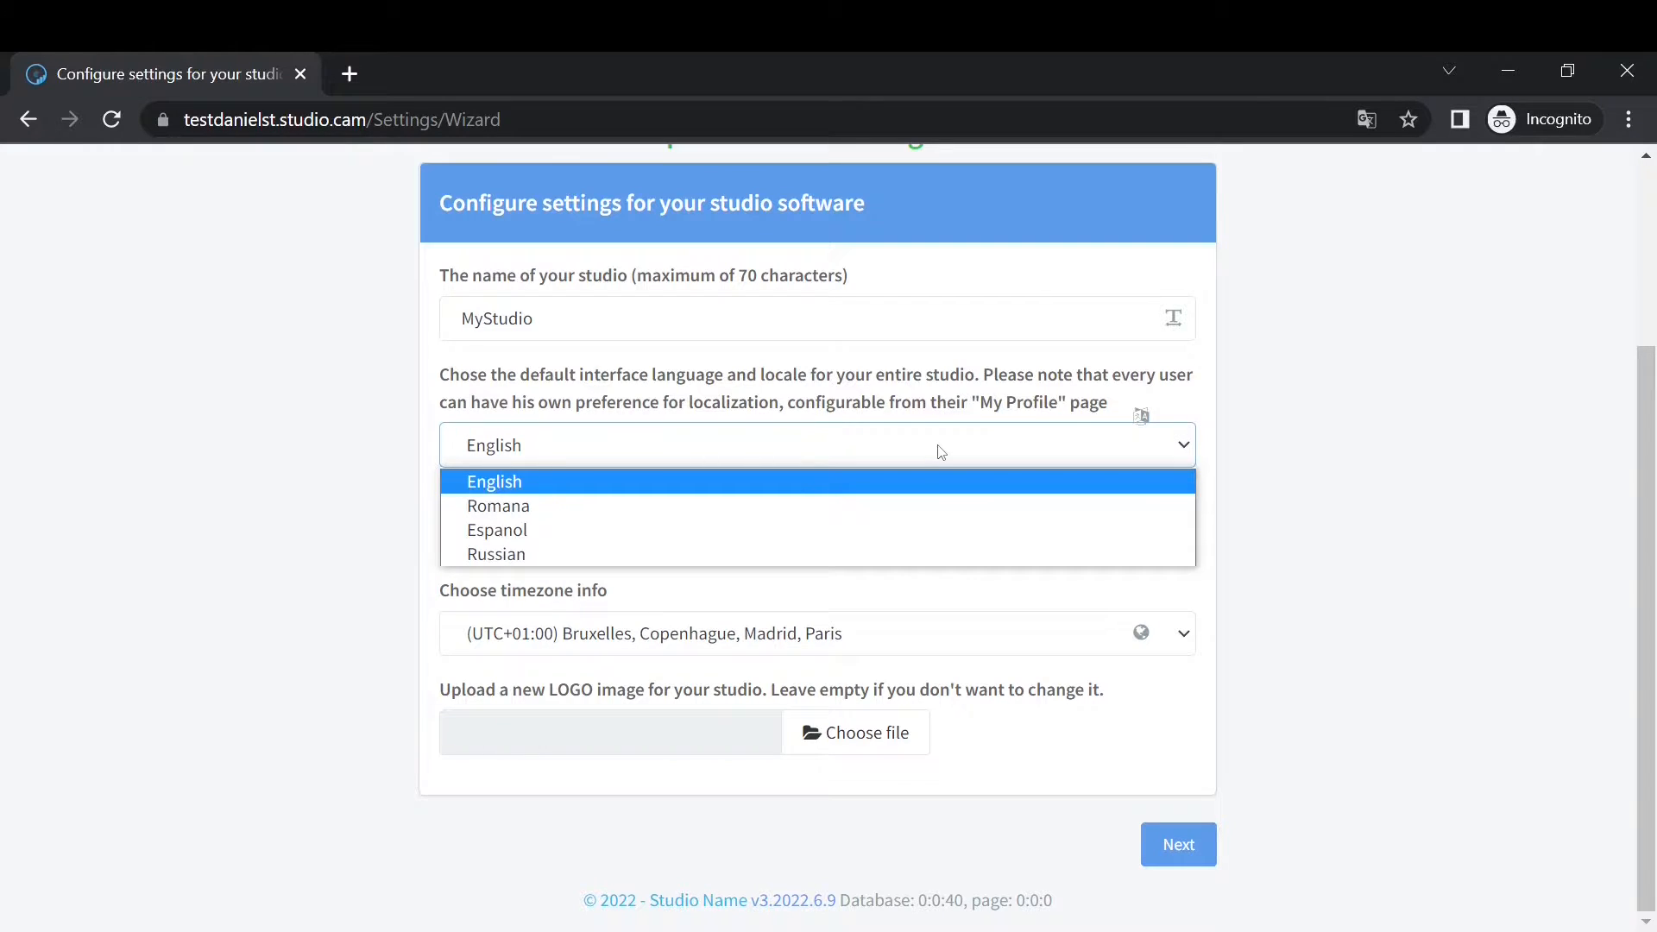
click(852, 434)
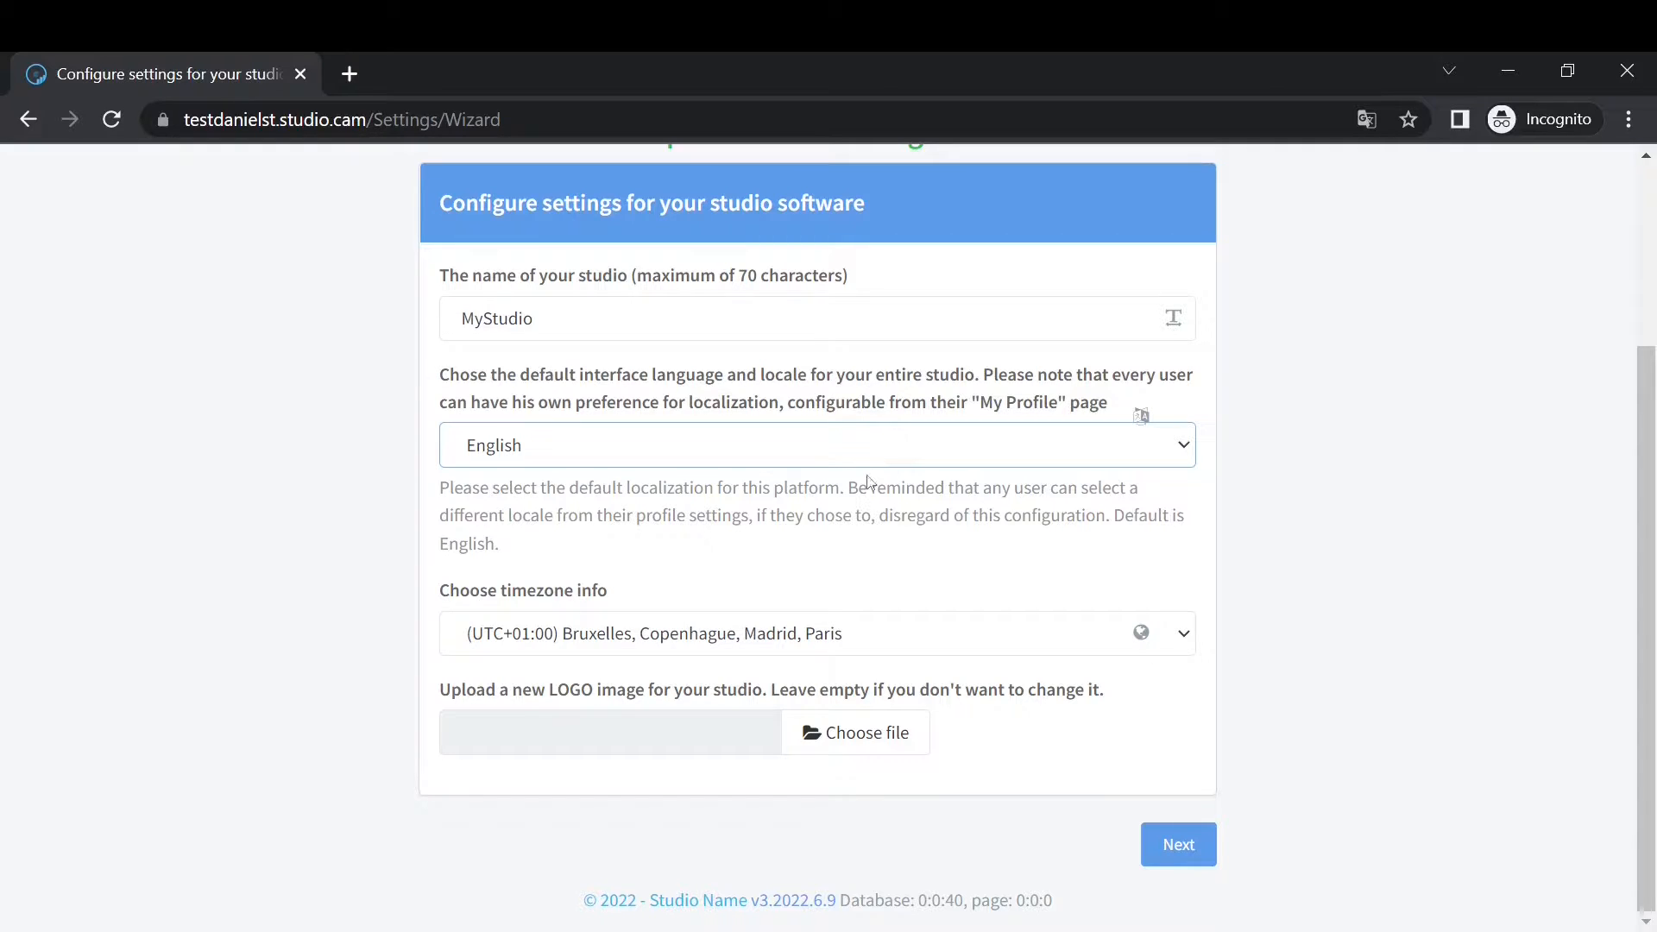
click(818, 636)
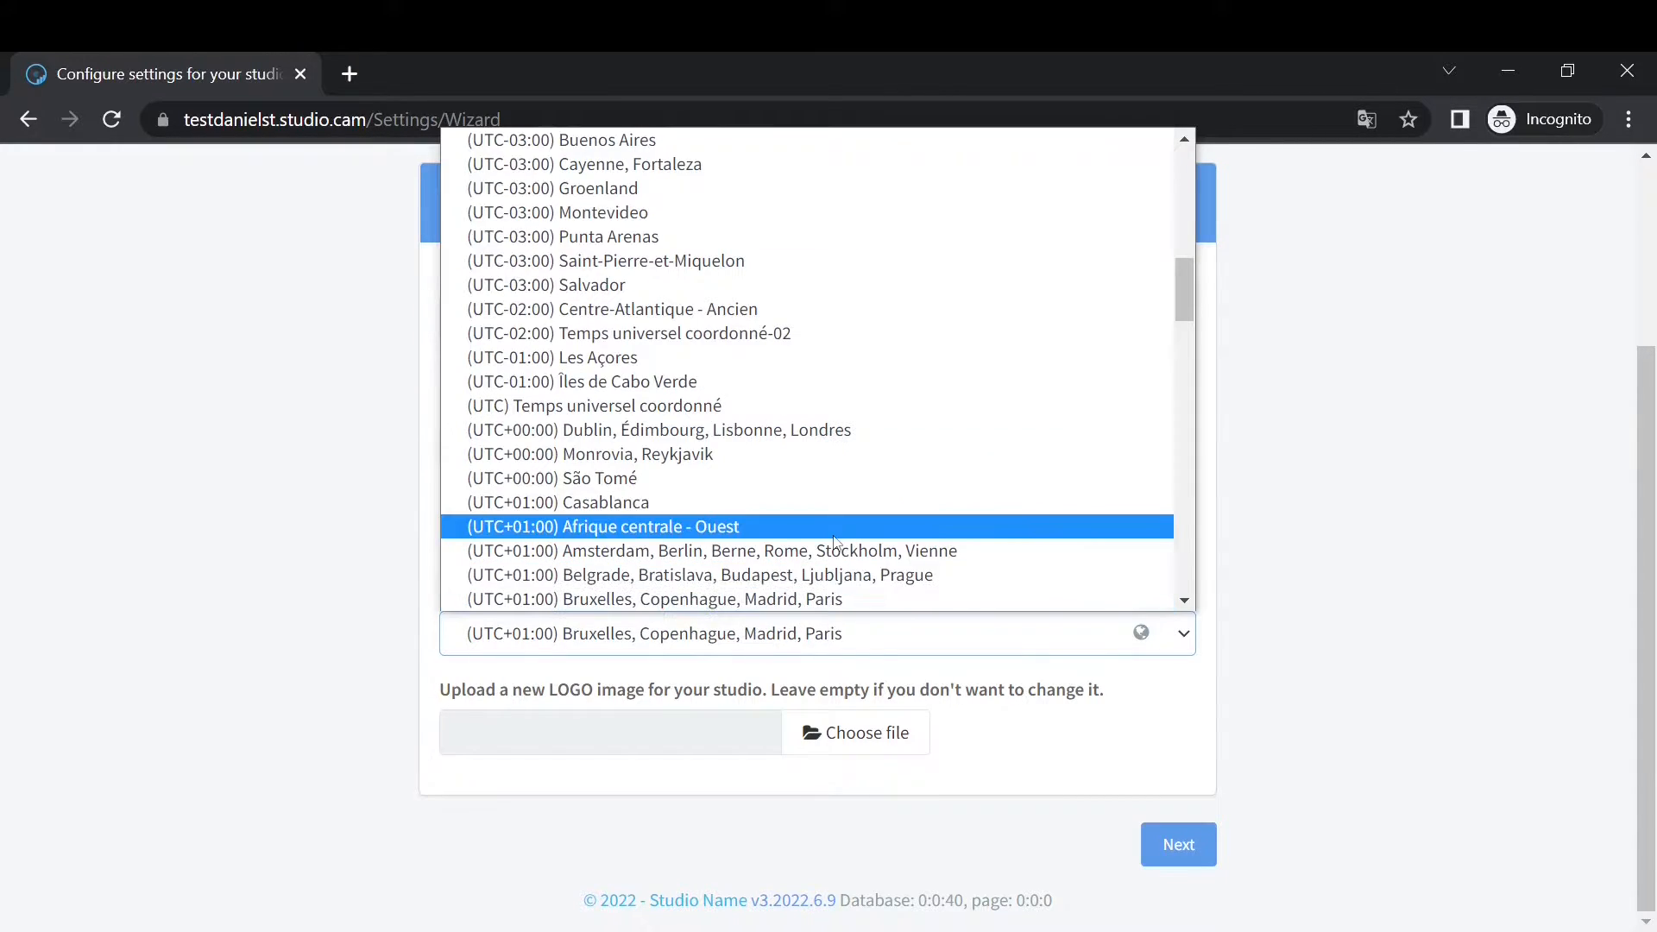
scroll(752, 364, up, 10)
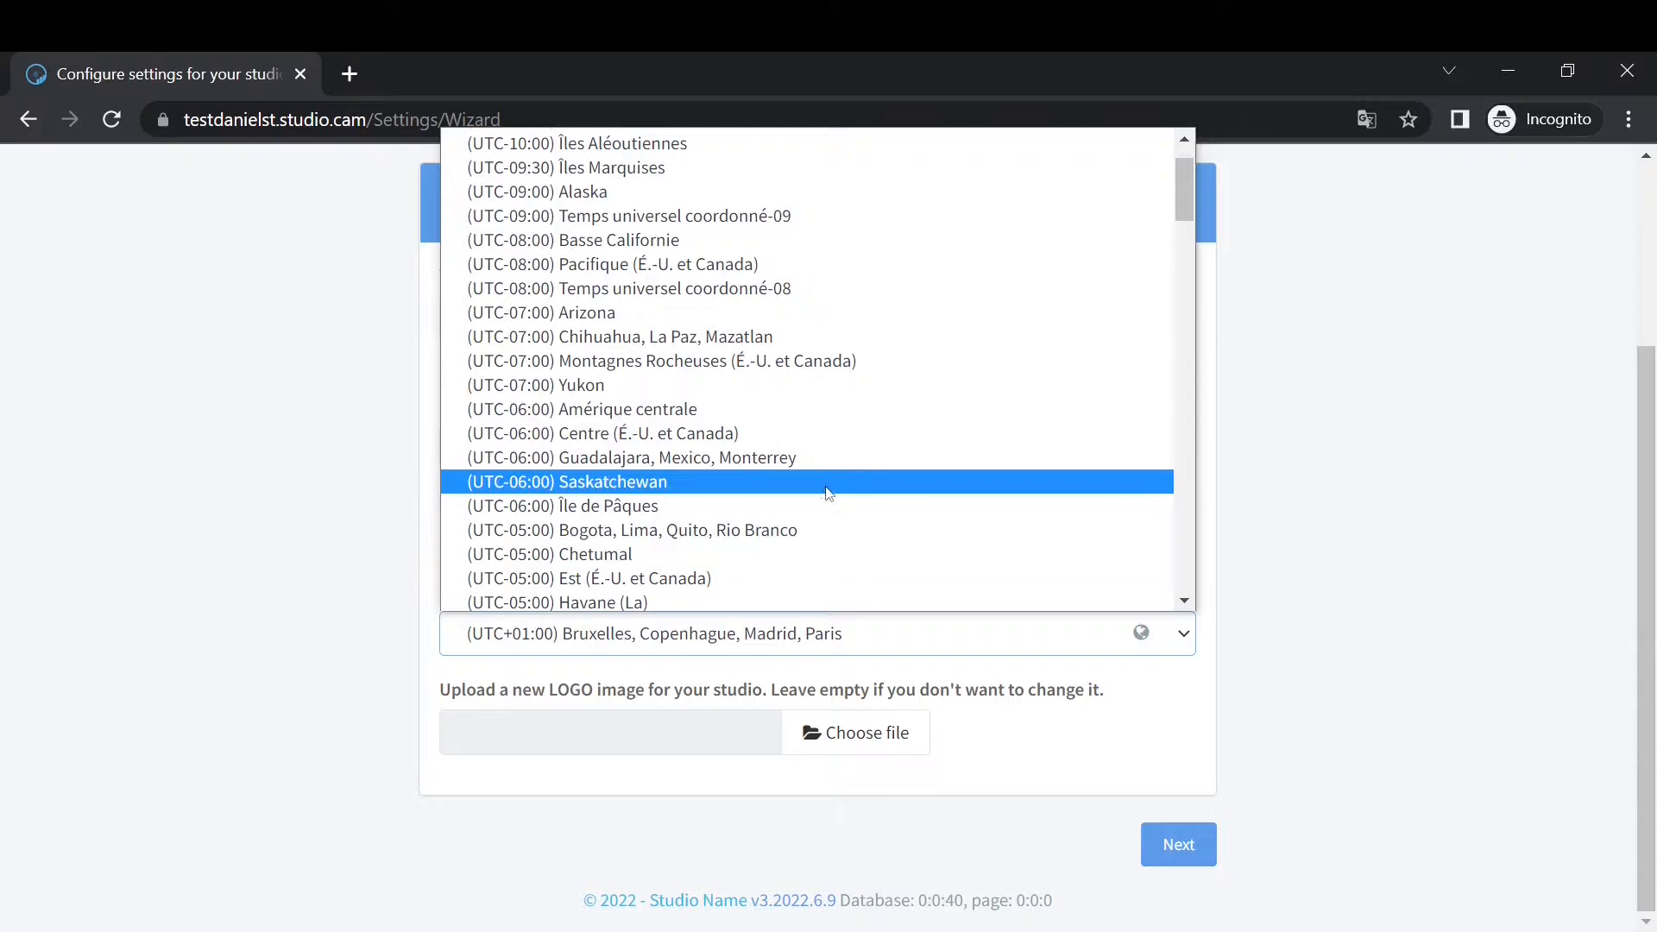
scroll(820, 487, up, 1)
scroll(800, 458, down, 9)
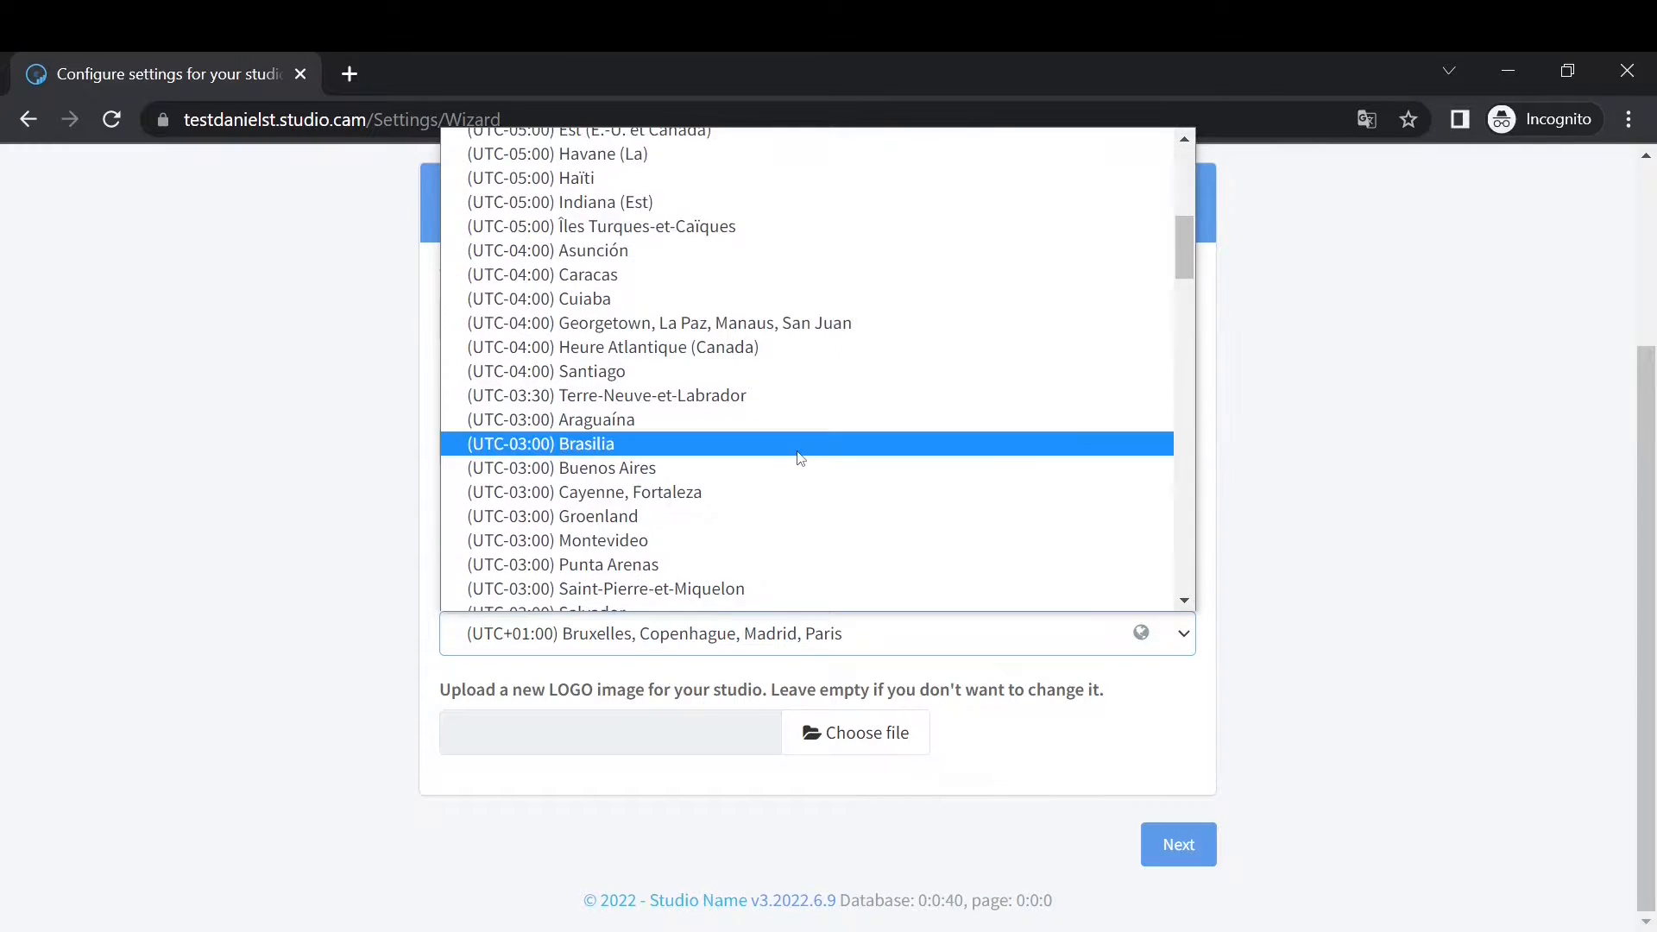
scroll(800, 458, down, 3)
scroll(800, 458, down, 3)
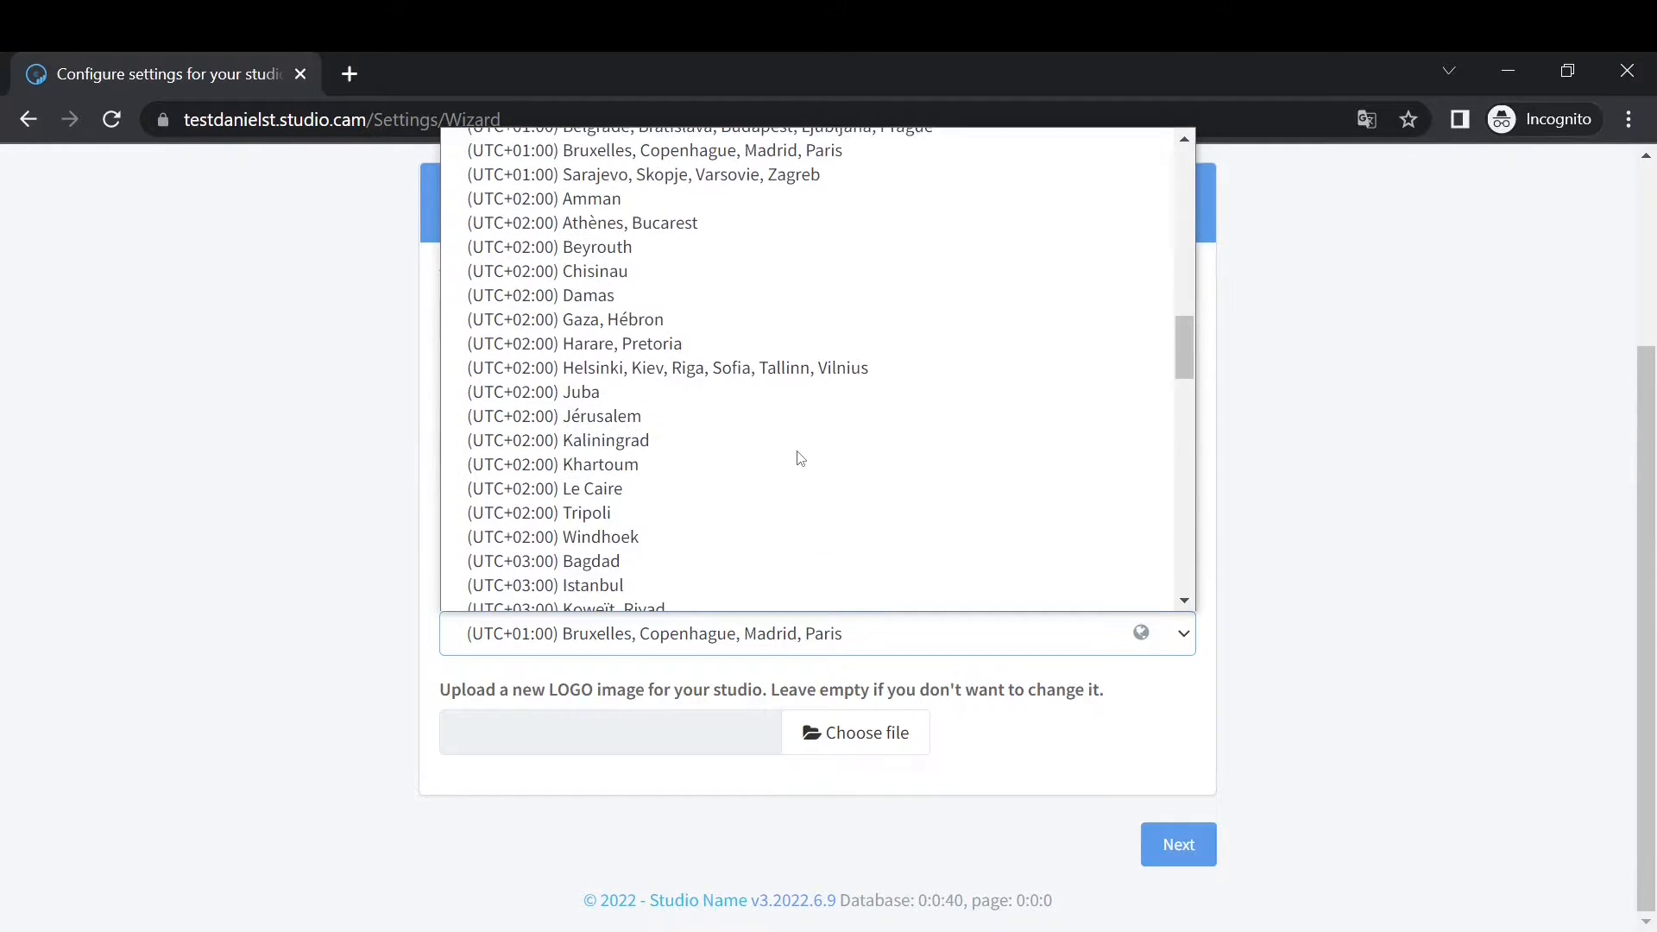
scroll(800, 458, up, 3)
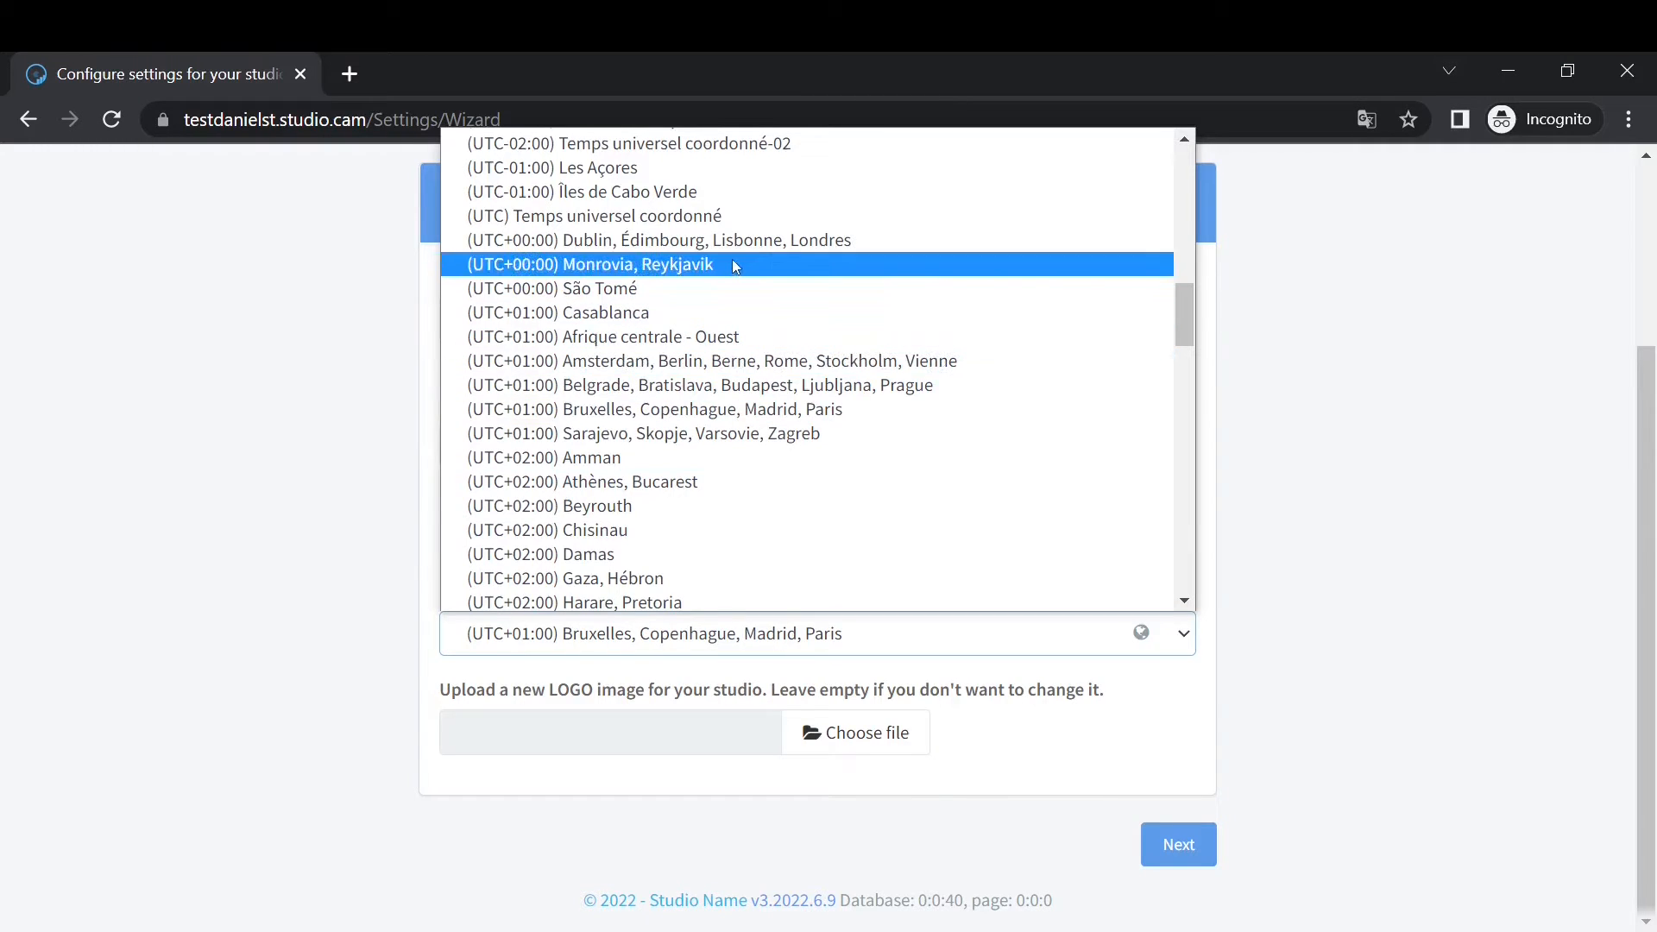
click(665, 481)
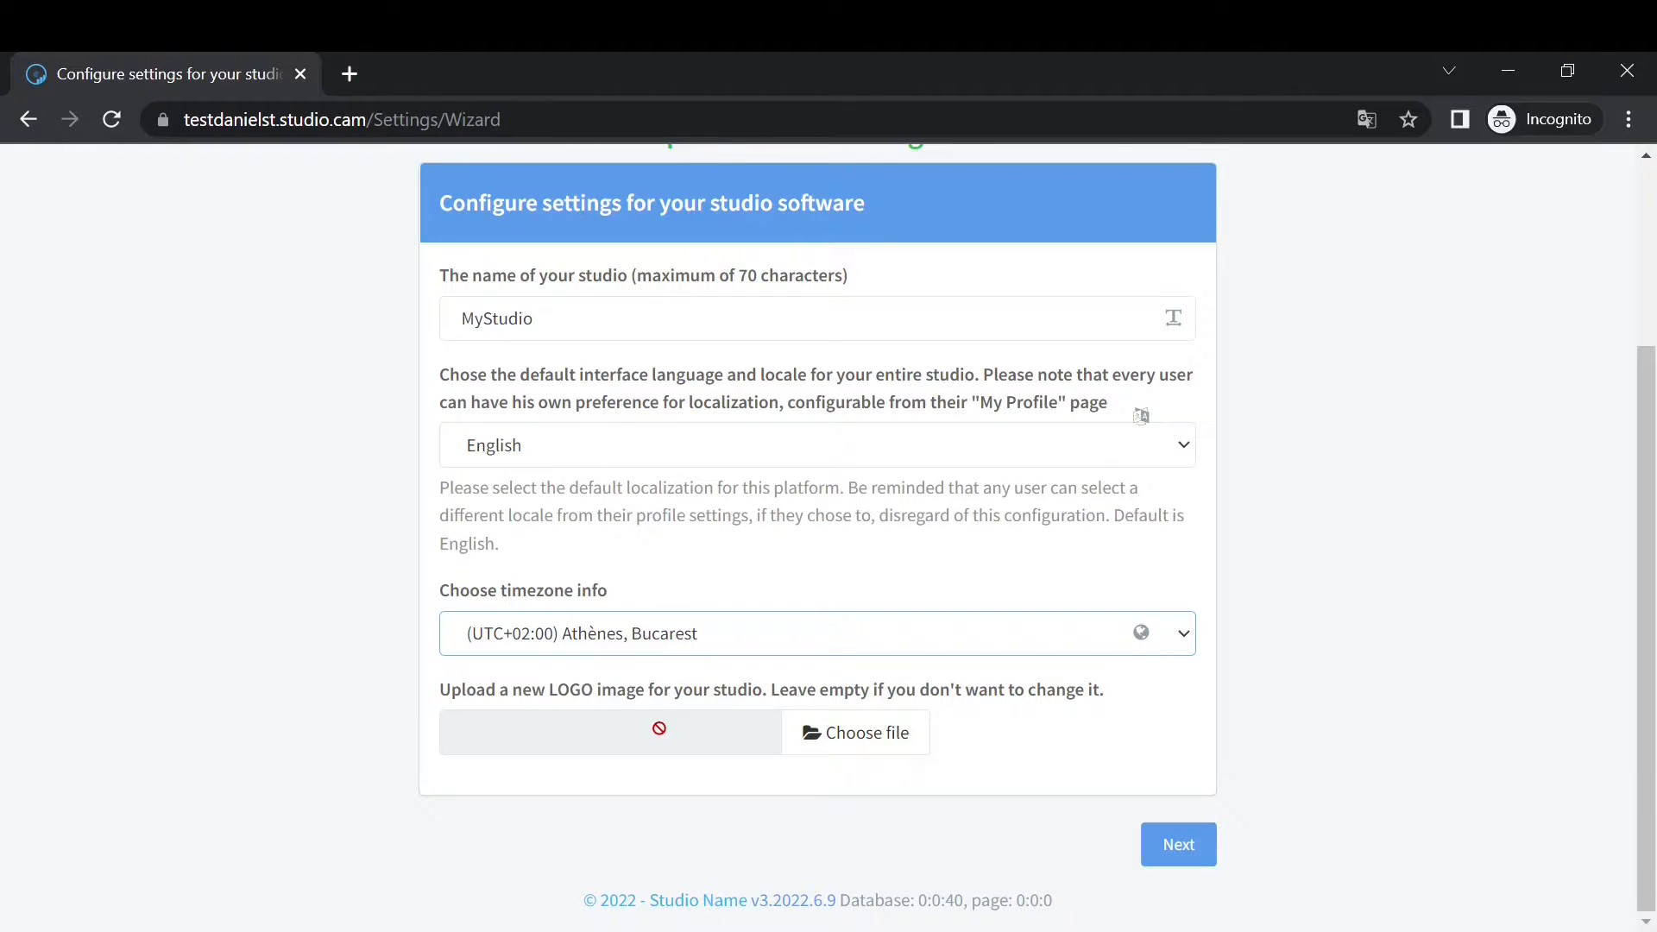
- Choose studio.cam pic.PNG from the Desktop as the studio logo and continue to the following configuration page
click(871, 740)
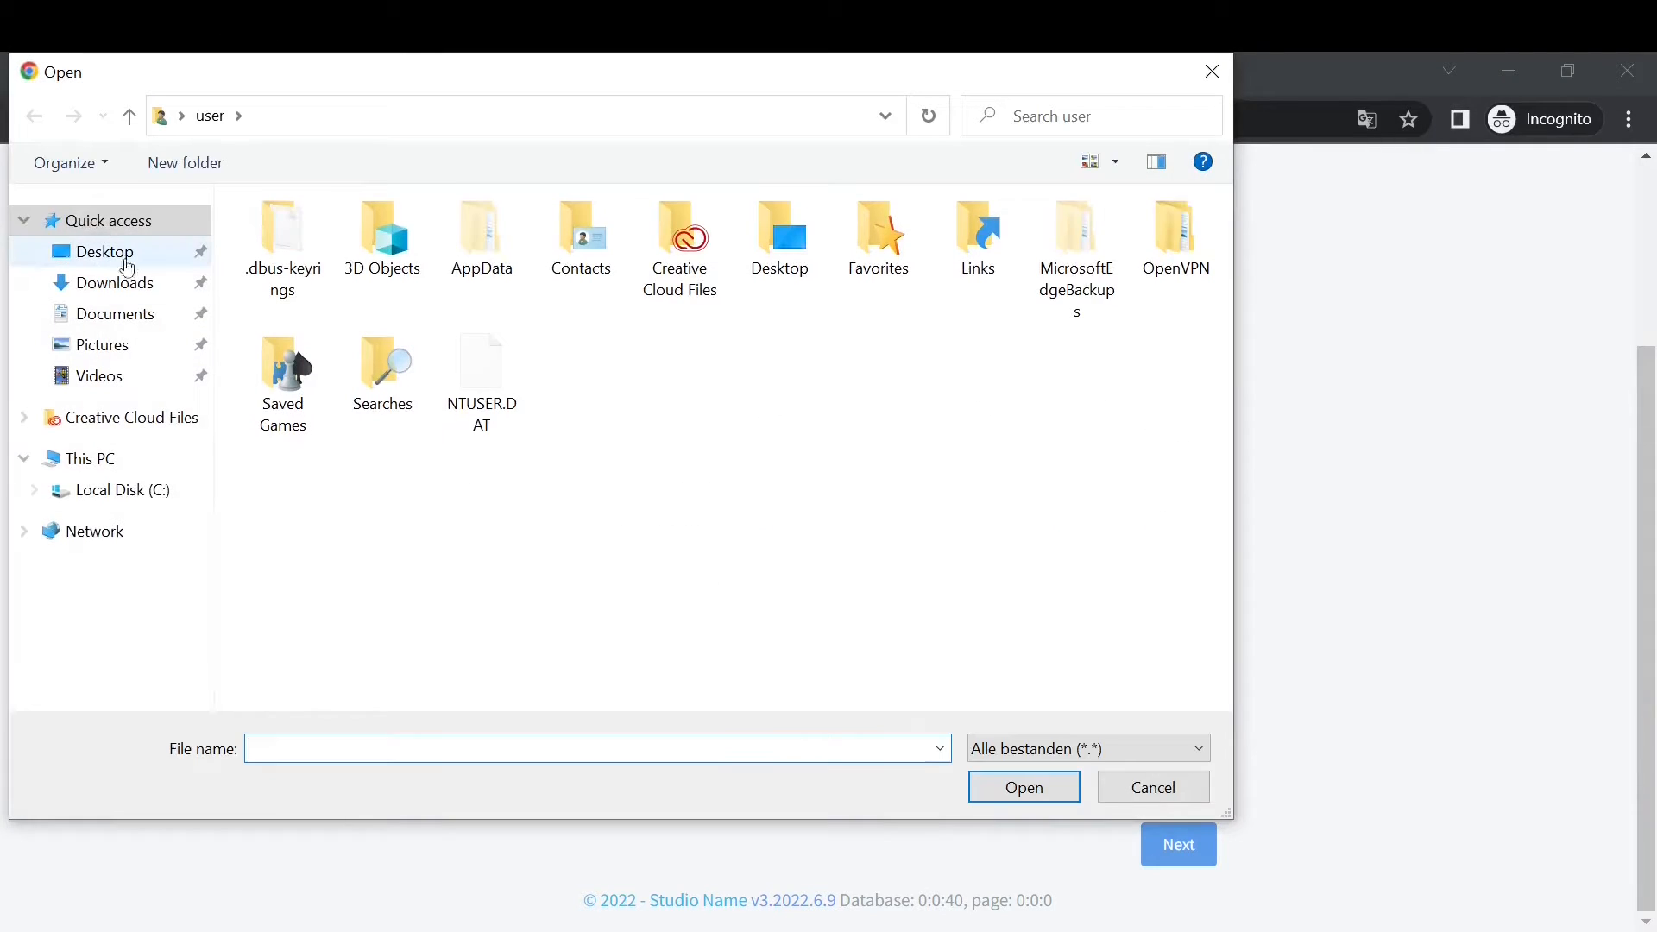
click(119, 265)
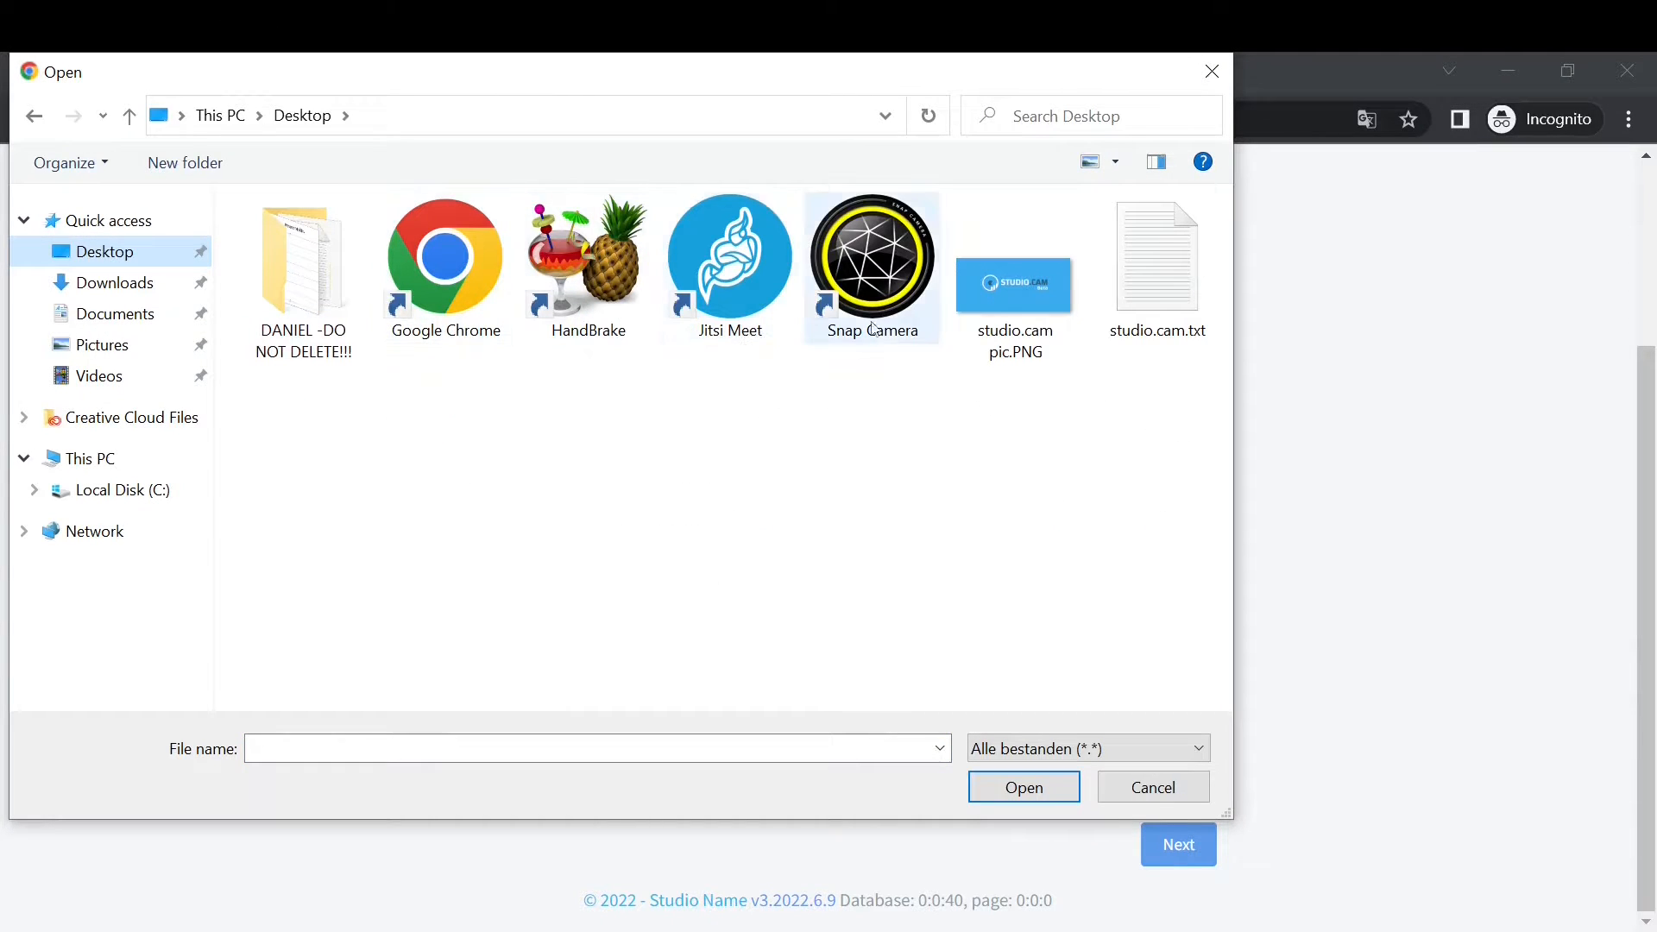
click(999, 300)
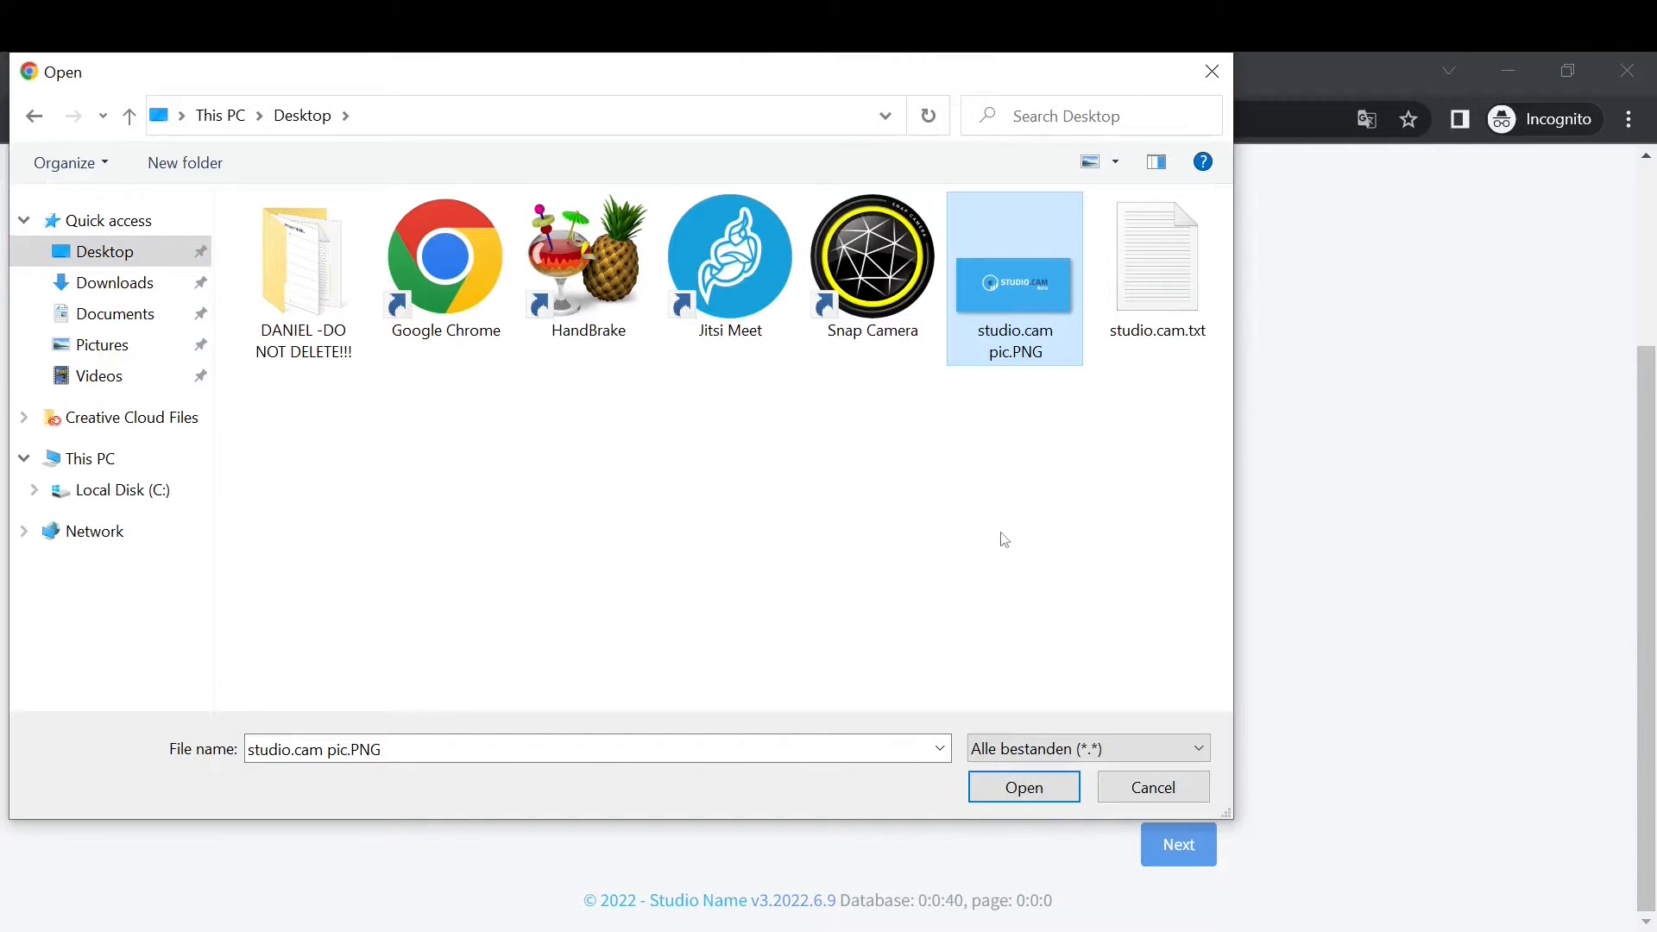
click(1025, 787)
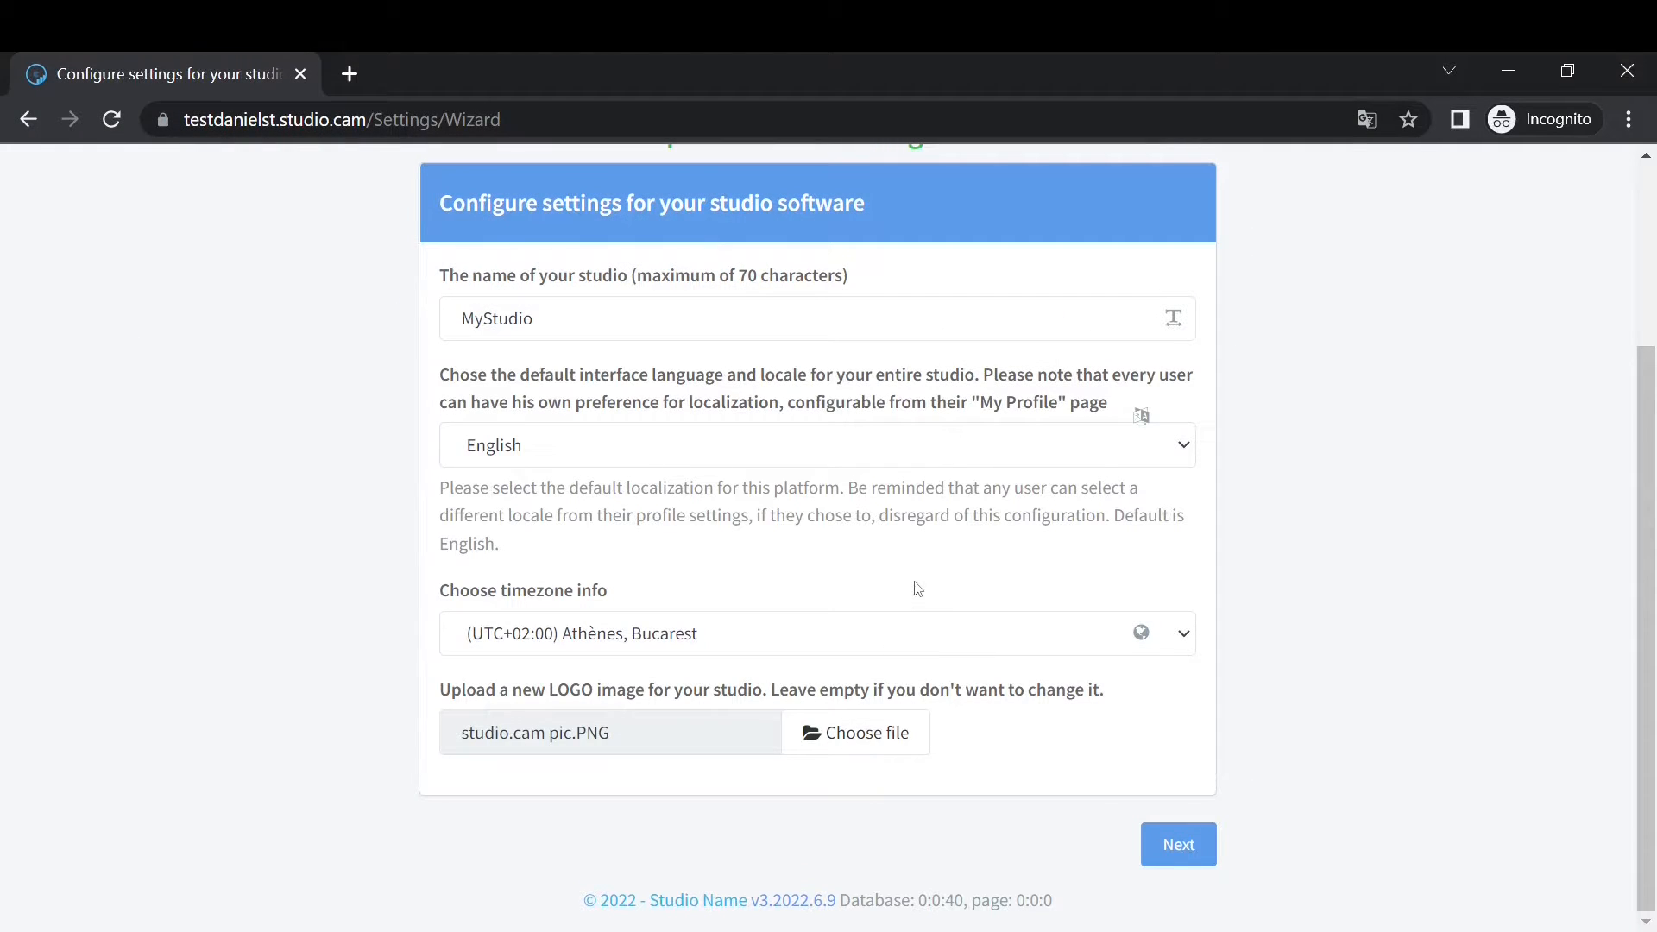
click(1182, 844)
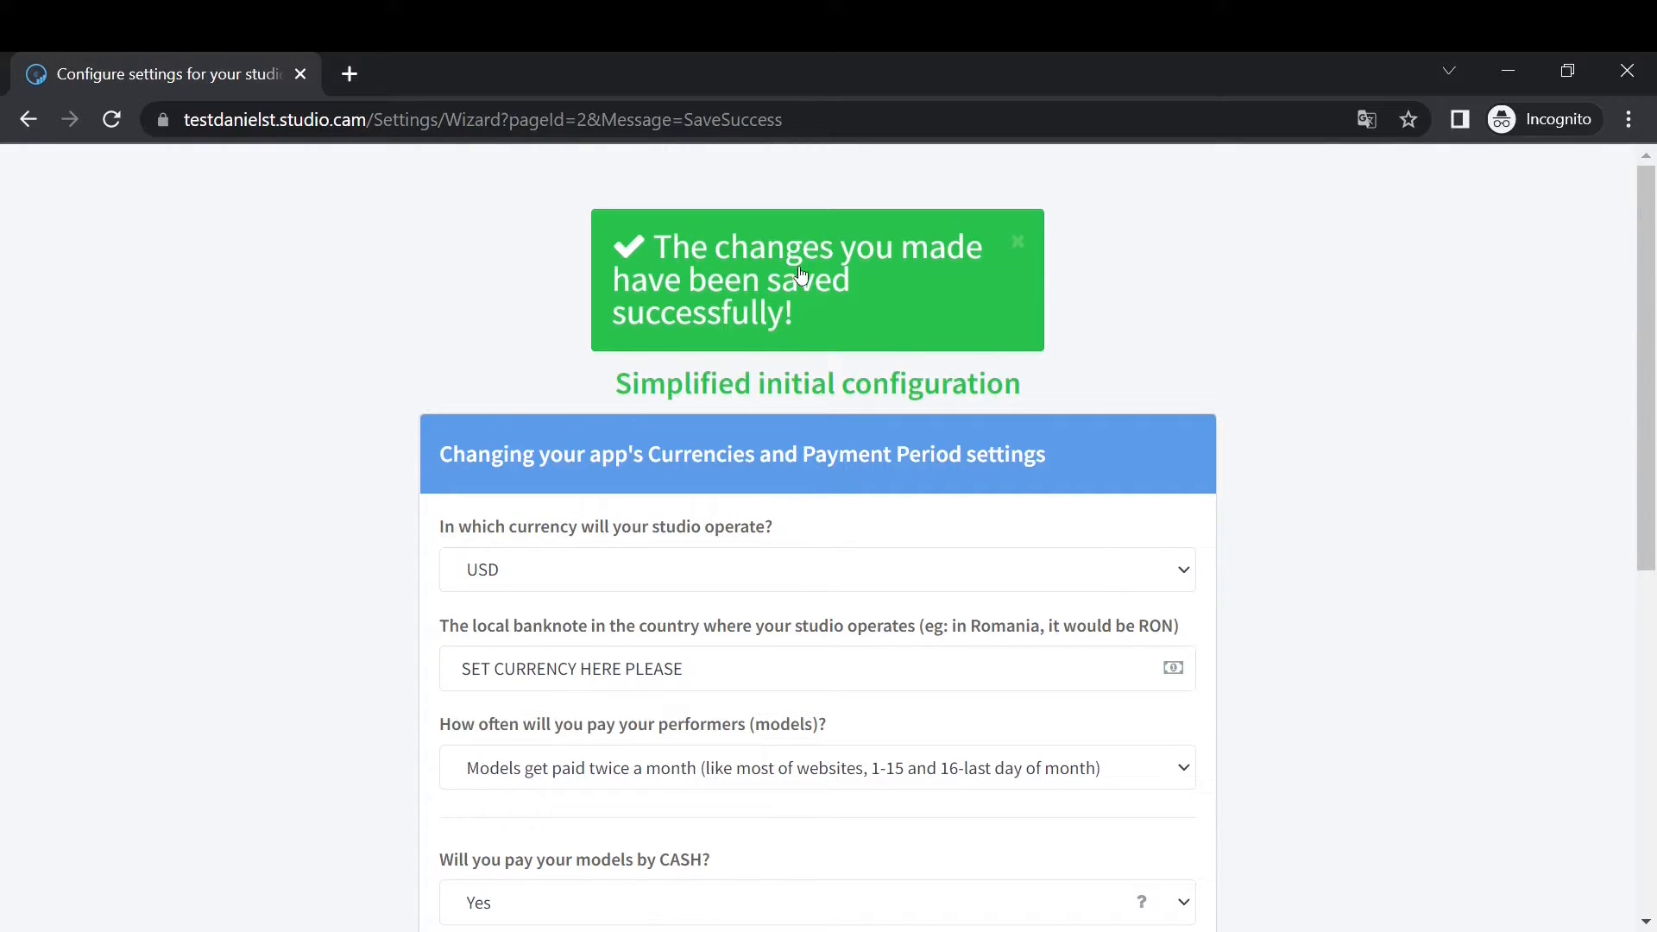
- Set the currency in which the studio operates to EURO
scroll(709, 386, down, 1)
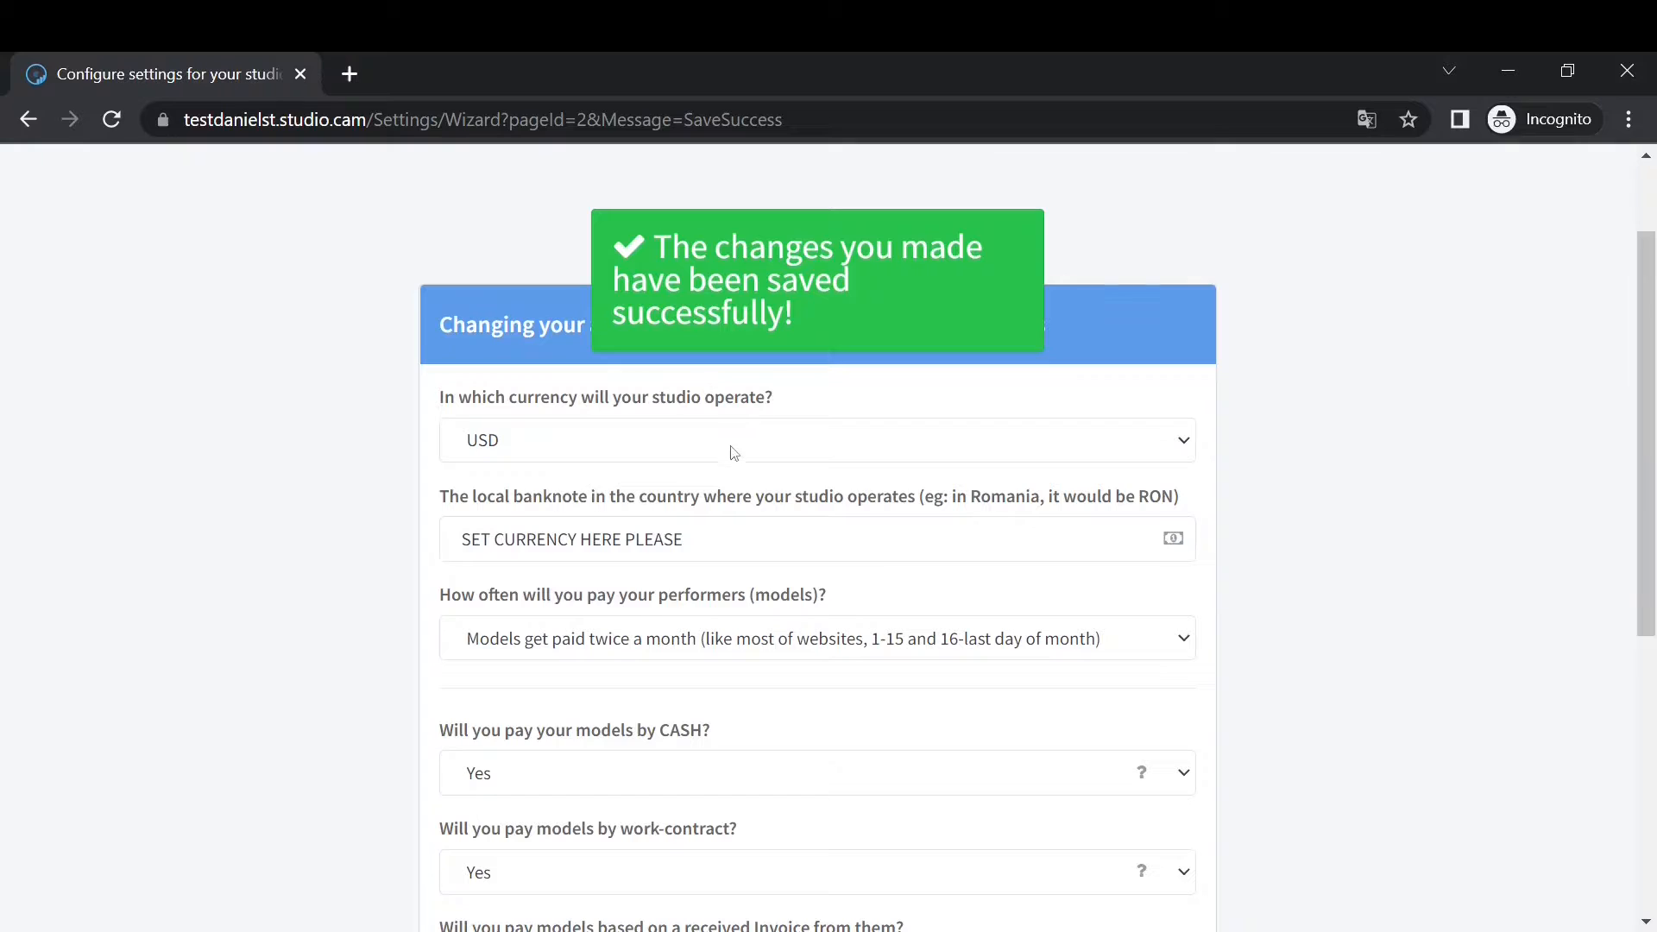
scroll(733, 454, up, 1)
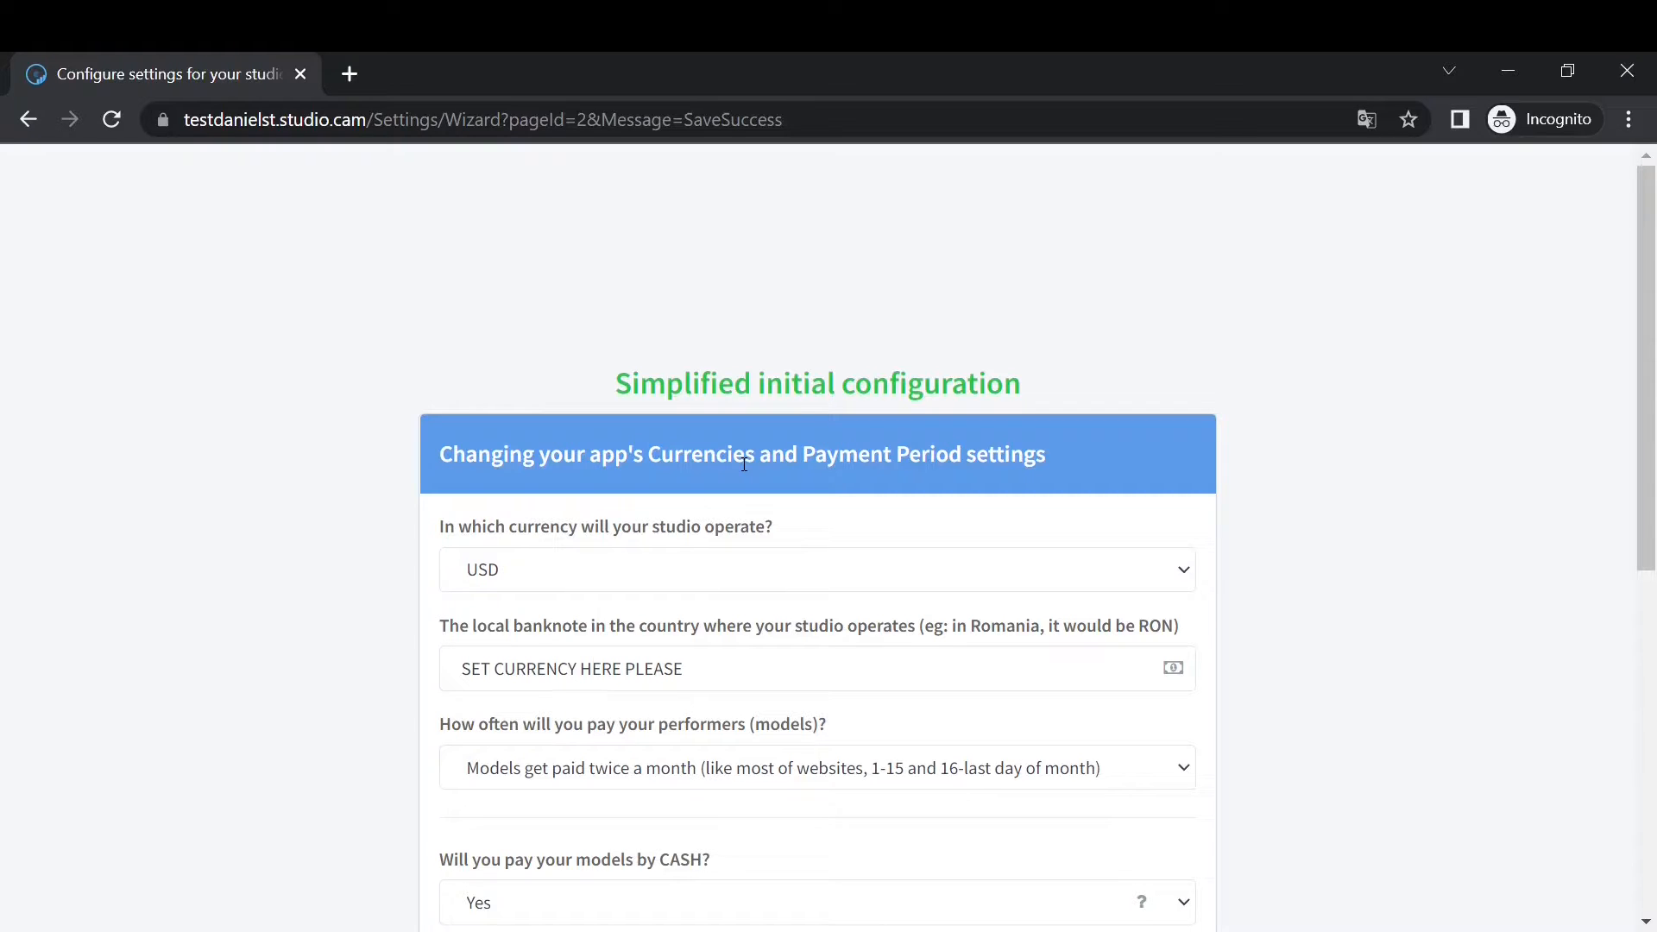
scroll(777, 442, down, 1)
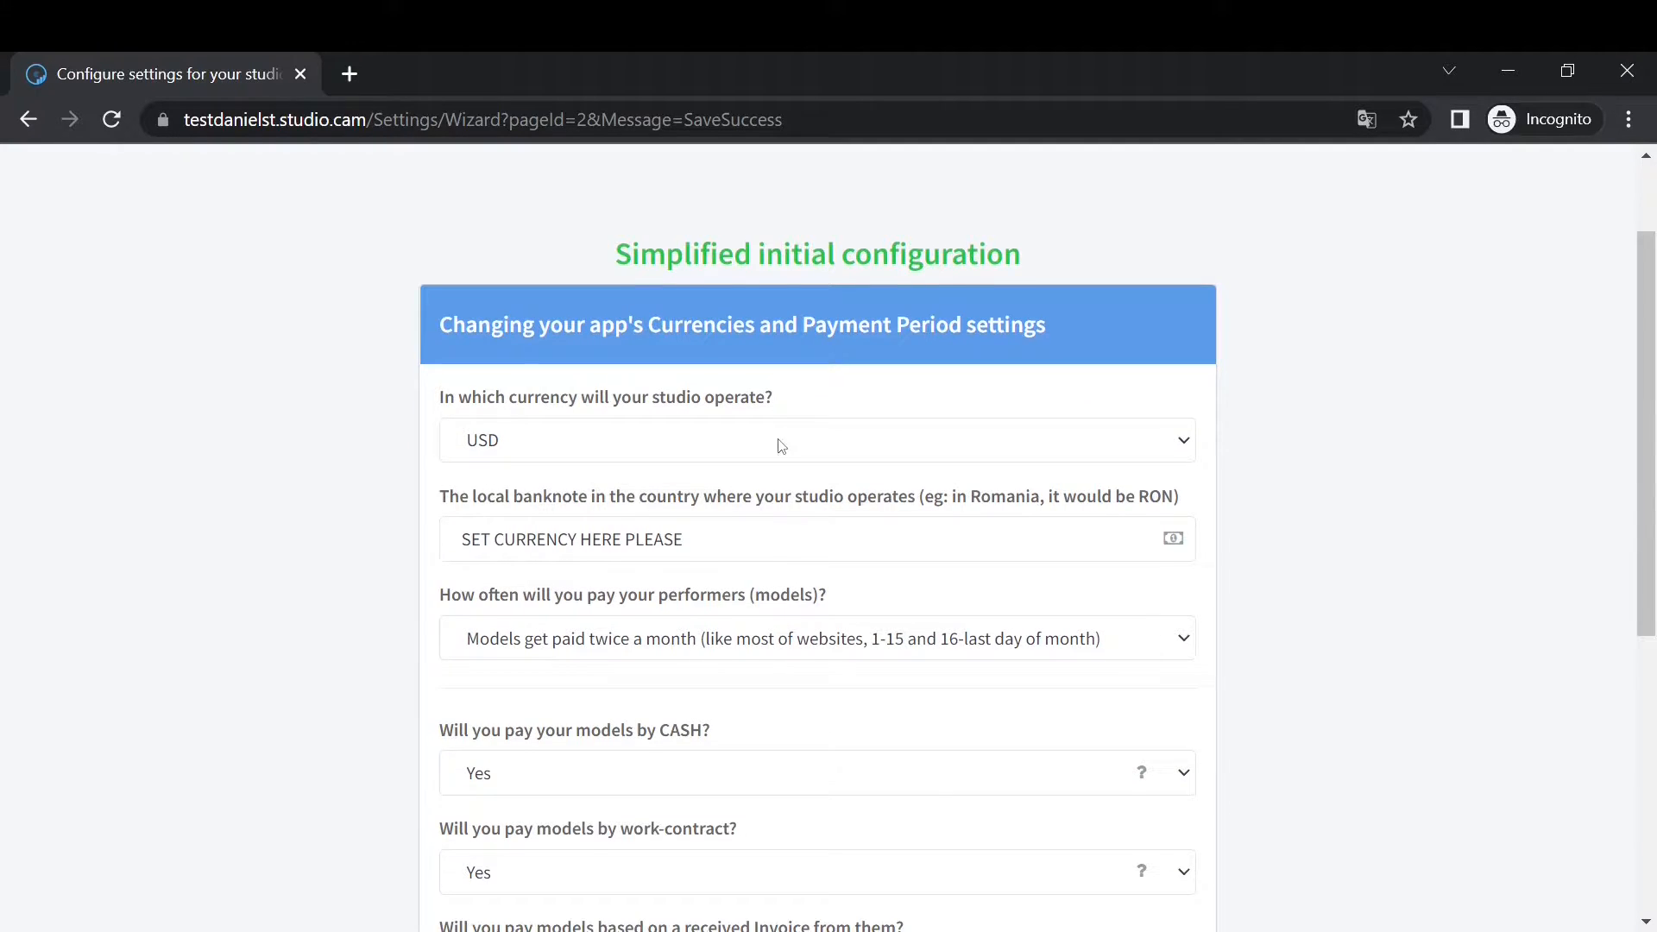
scroll(781, 446, down, 1)
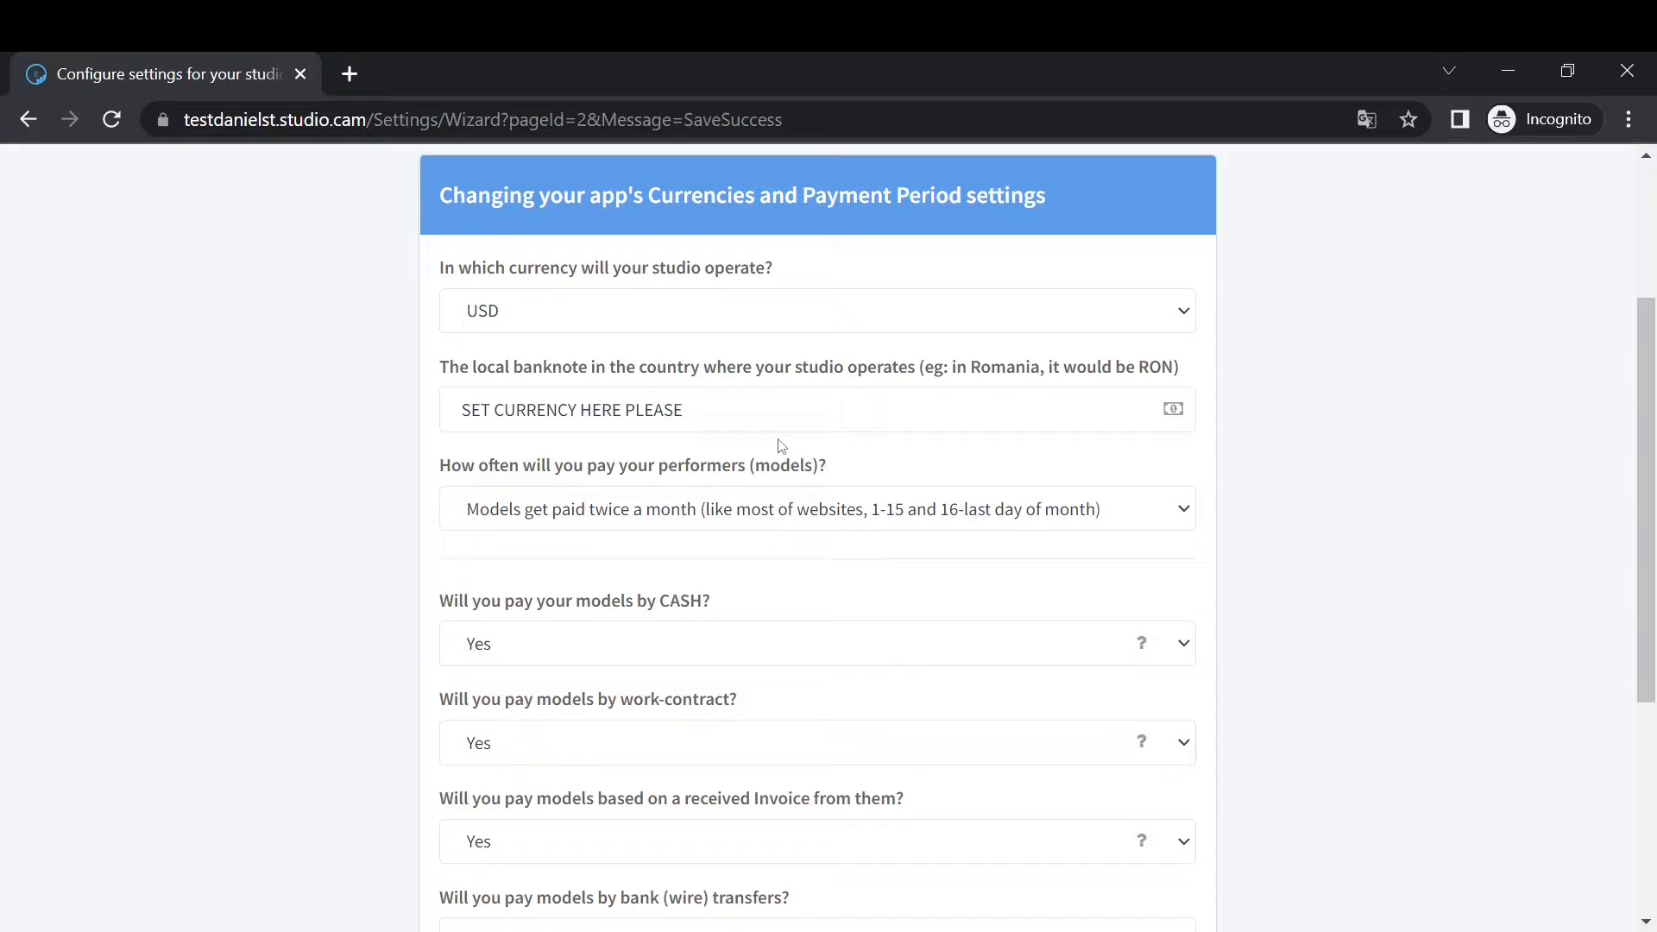
click(765, 325)
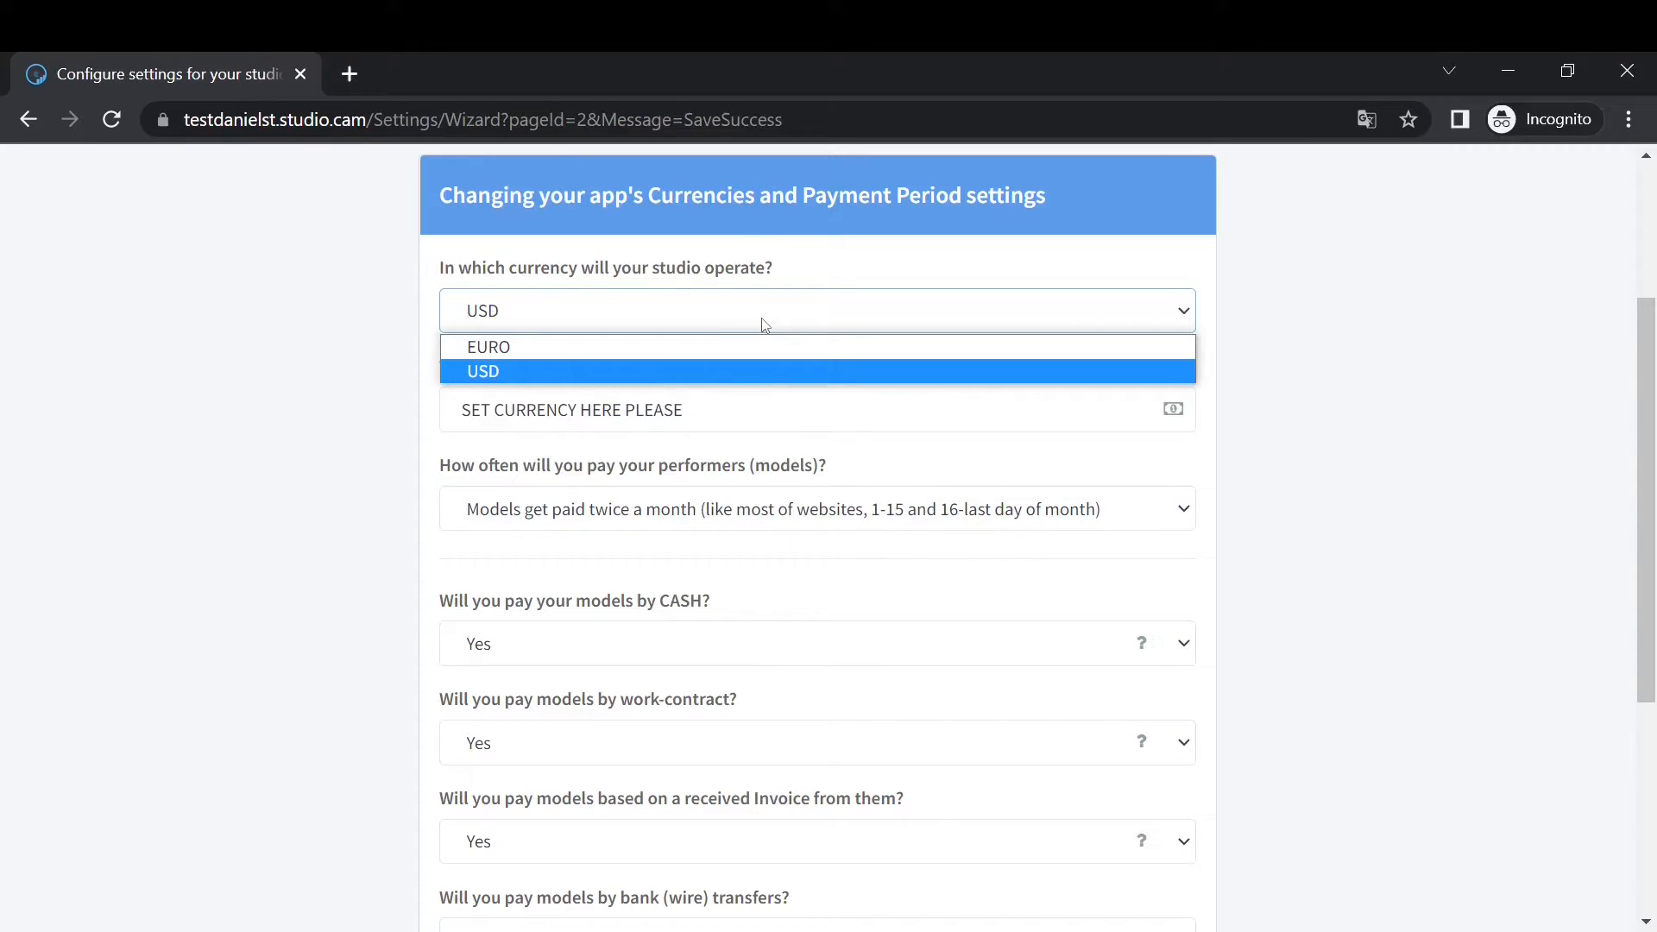
click(546, 354)
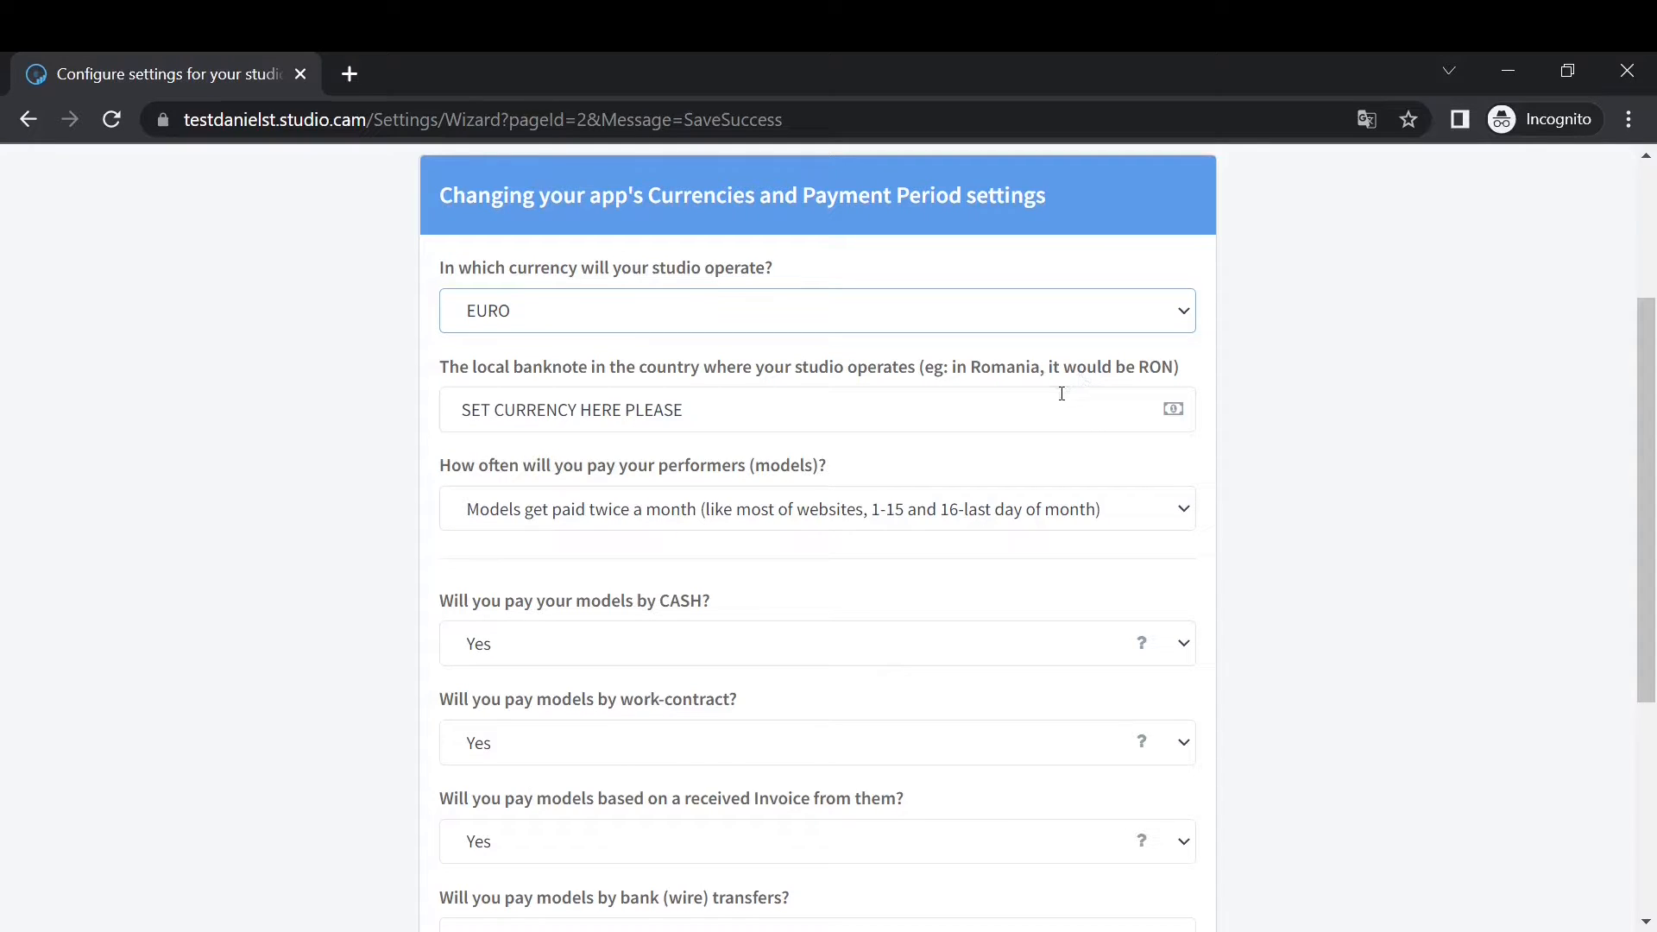
- Replace the placeholder for the local banknote of the studio's country with RON
click(1170, 409)
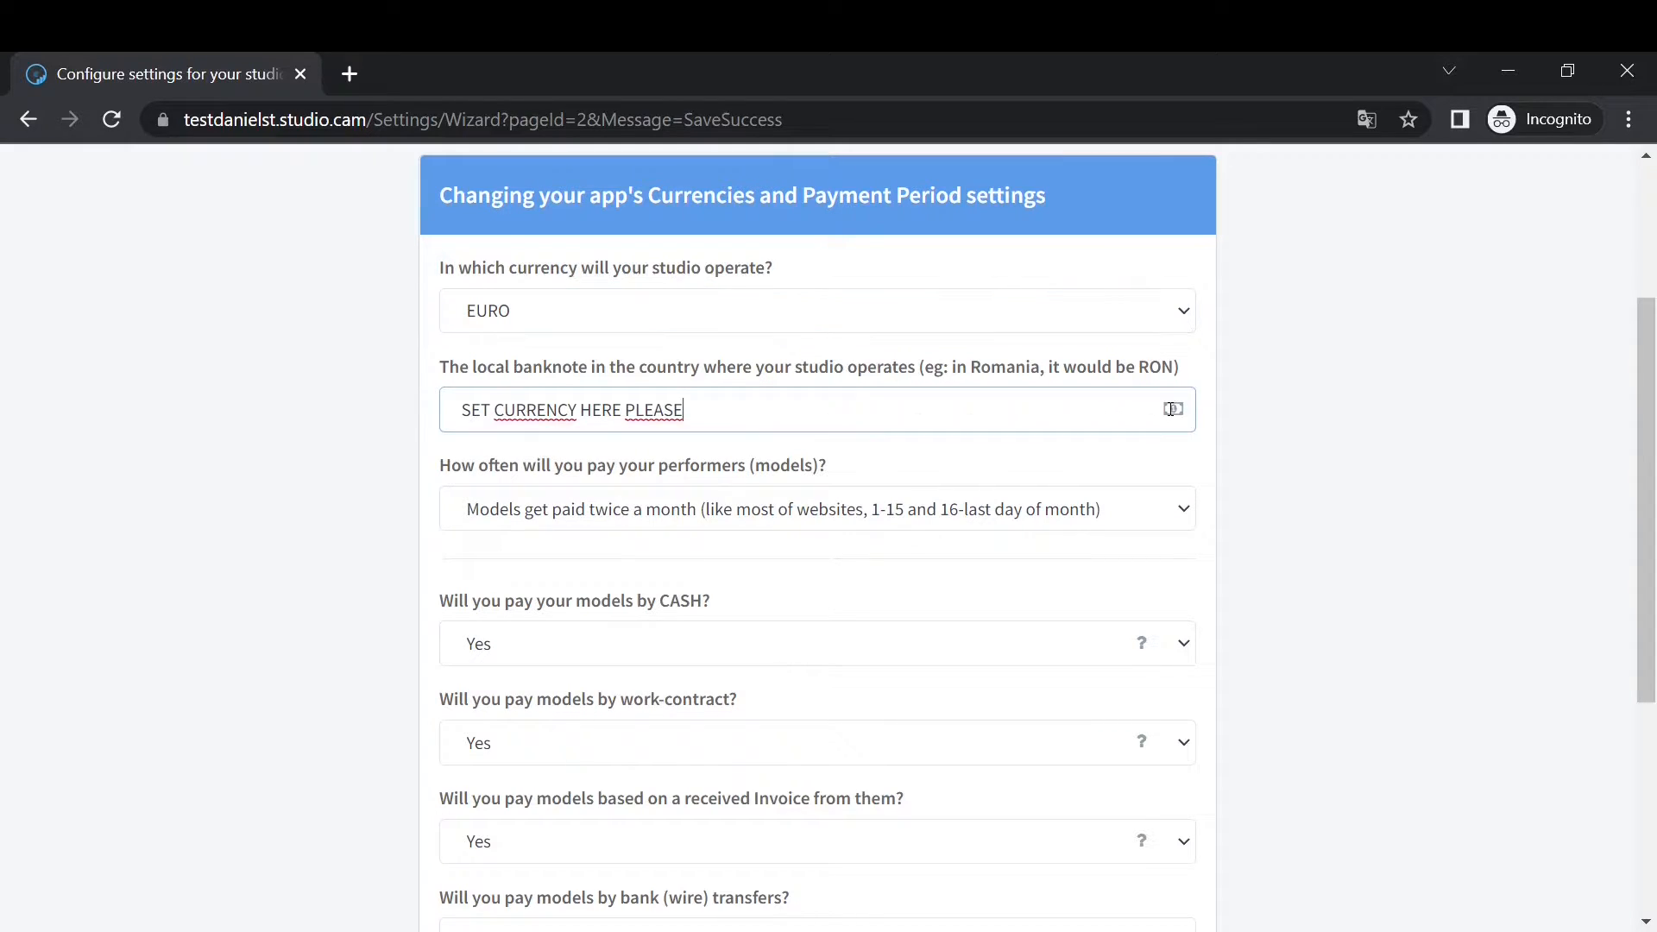
drag(758, 412, 401, 421)
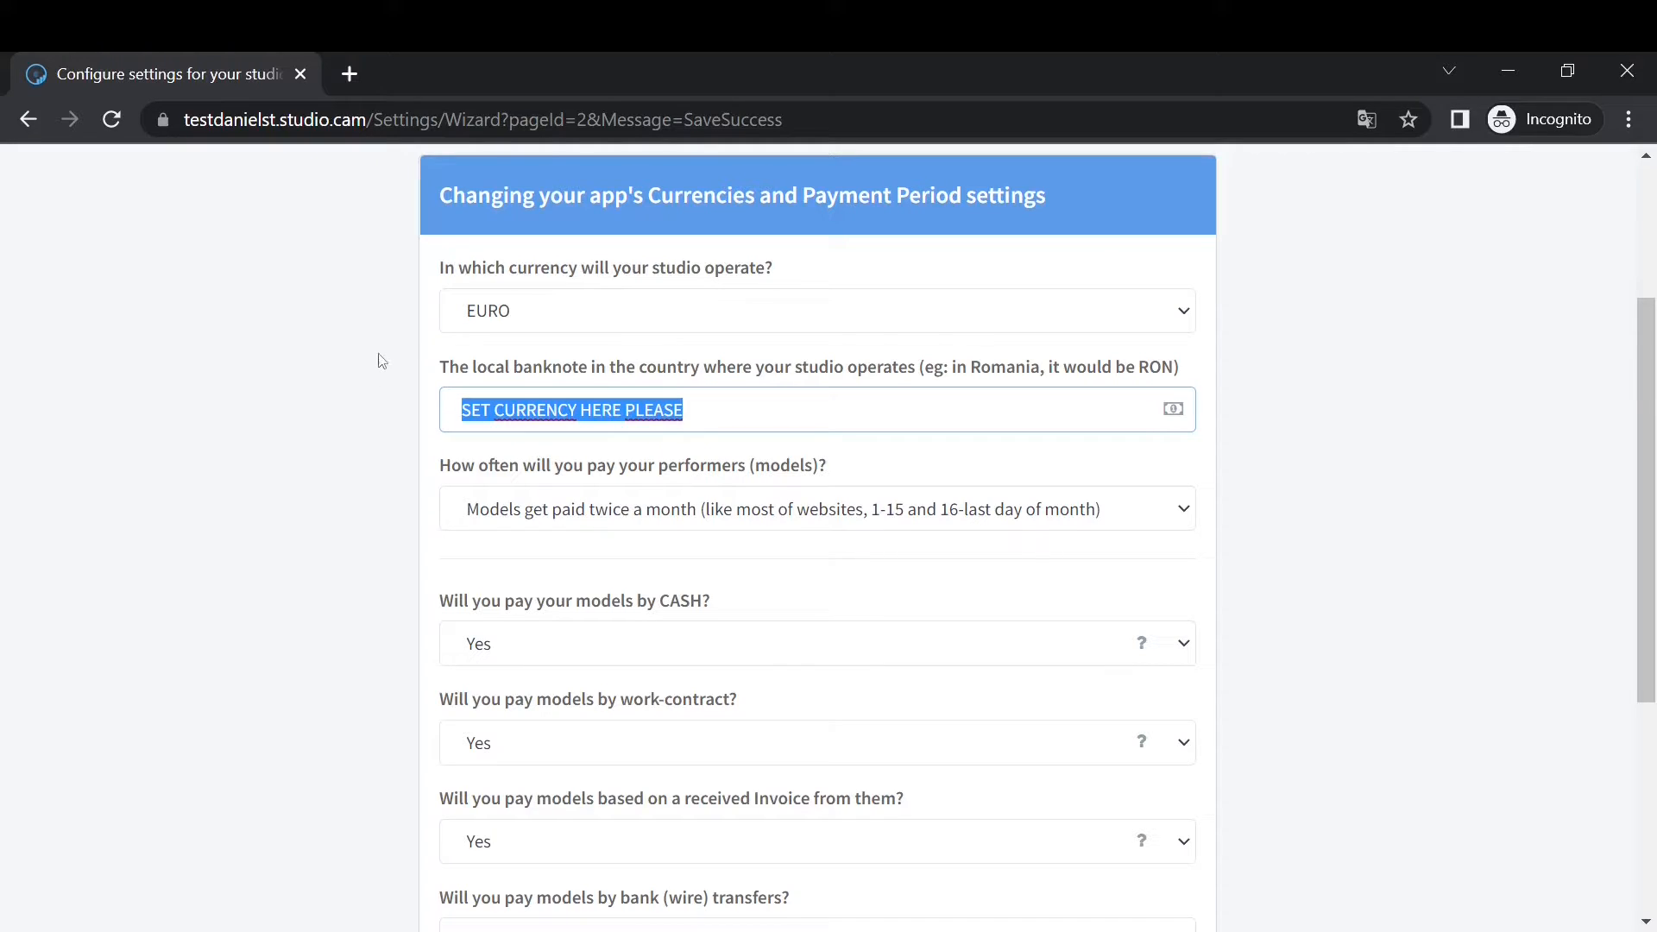
key(BackSpace)
text(ON)
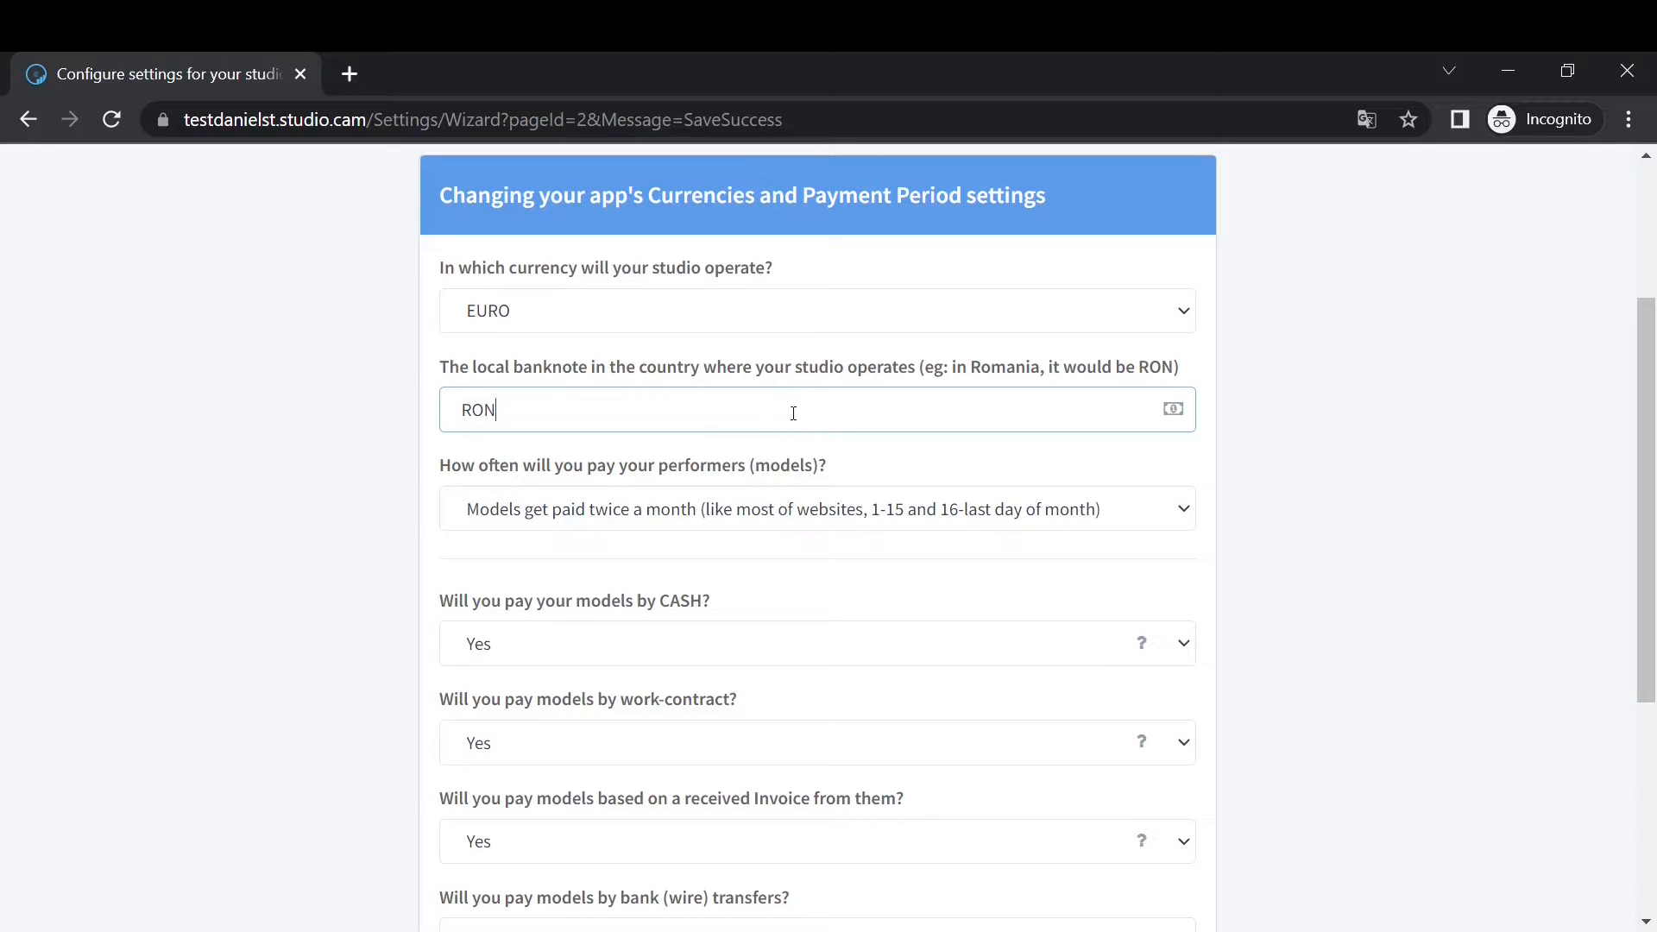
- Review the payment frequency options for performers and keep the twice-a-month schedule (1-15 and 16-last day of month)
click(643, 500)
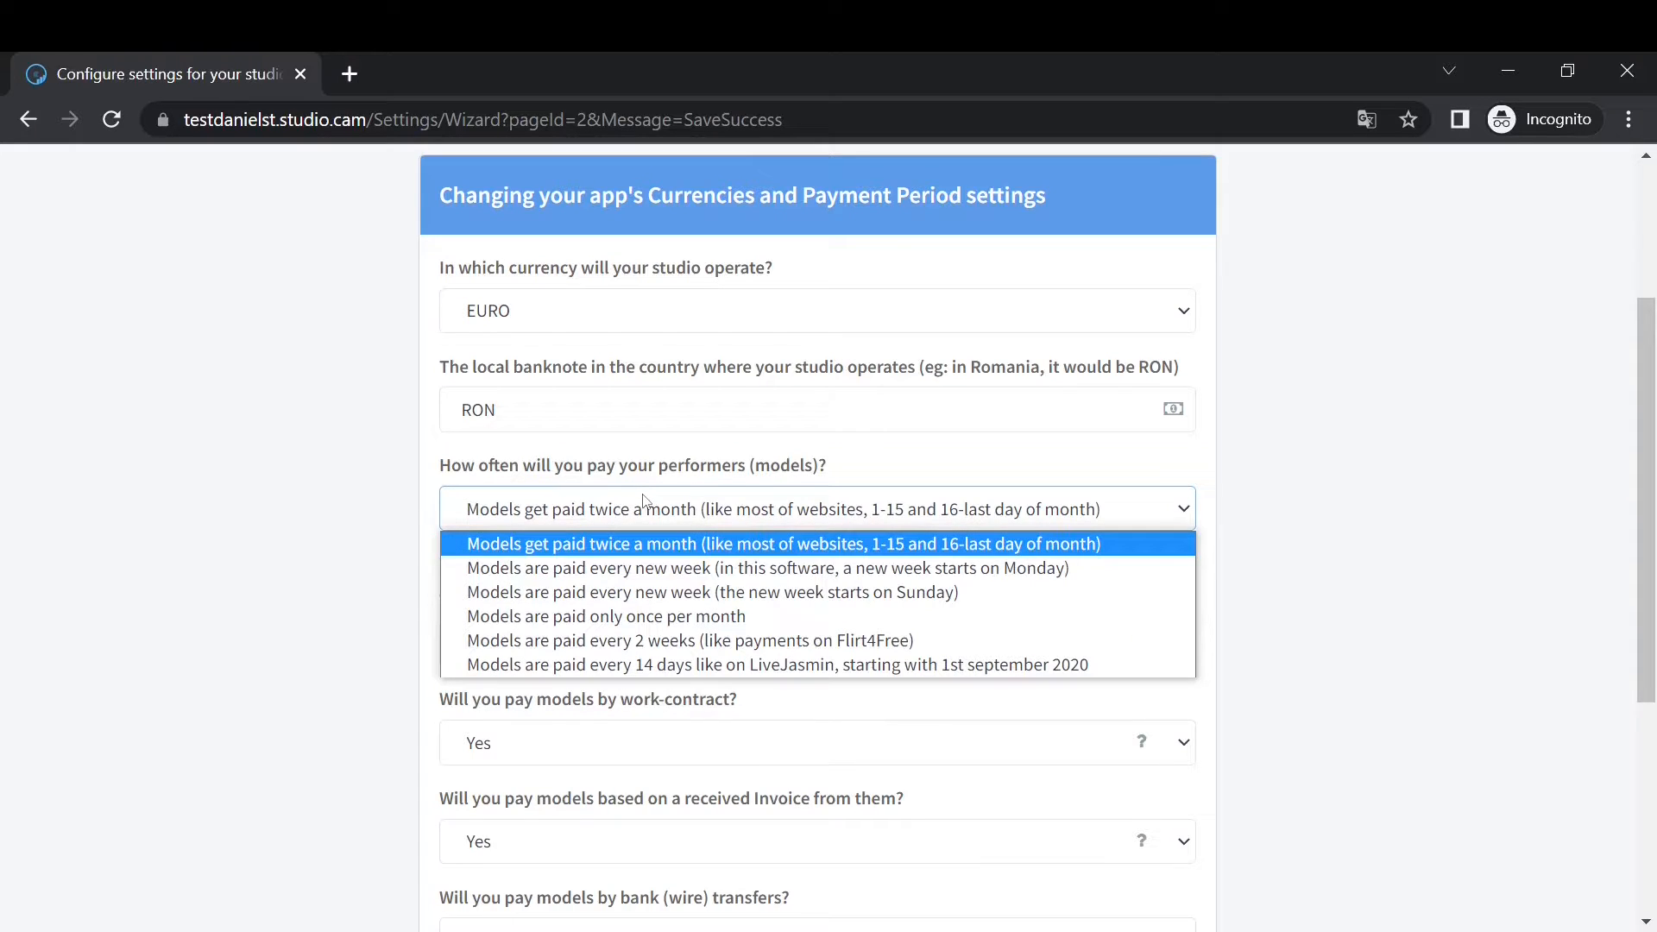
click(643, 500)
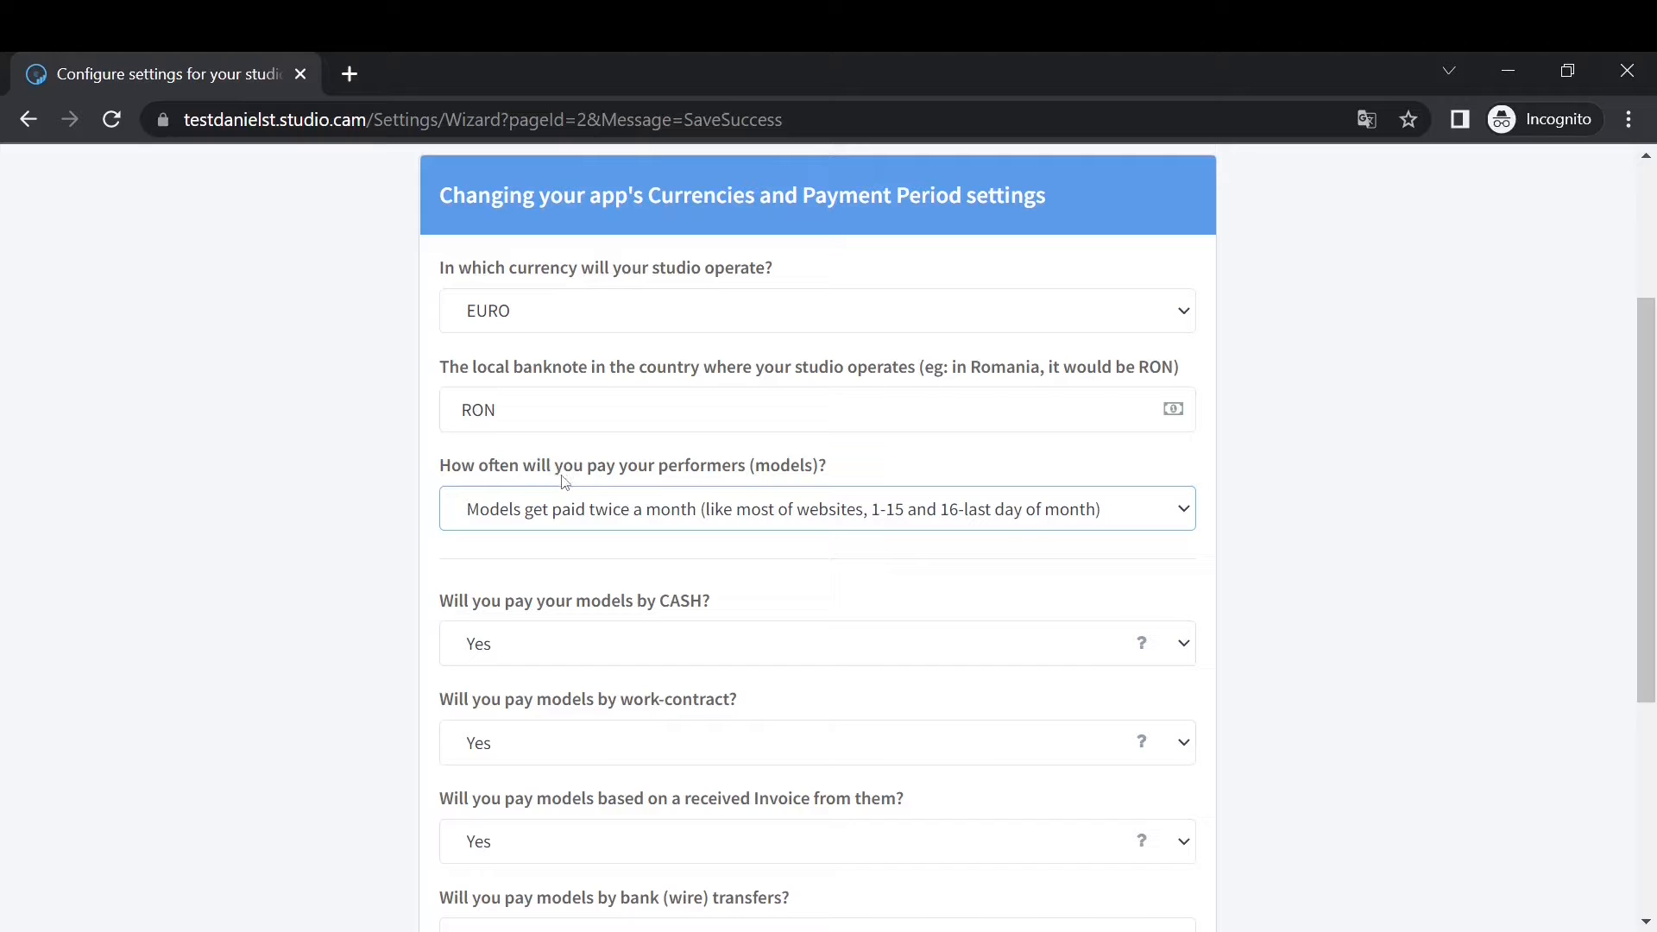
click(718, 511)
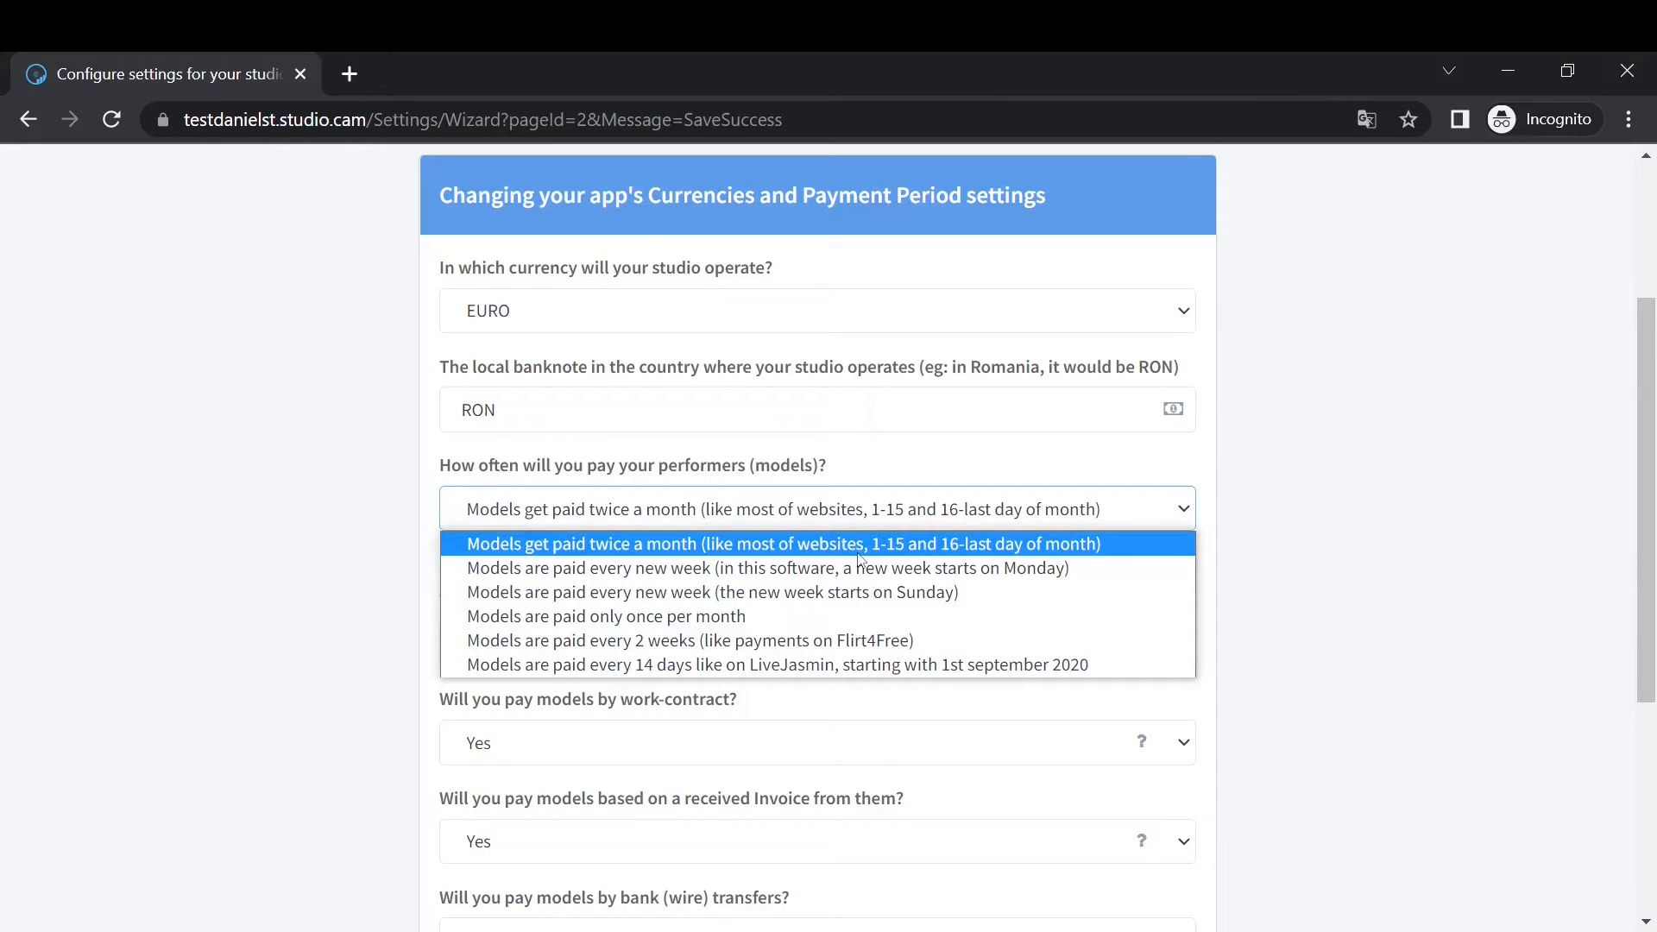
key(Escape)
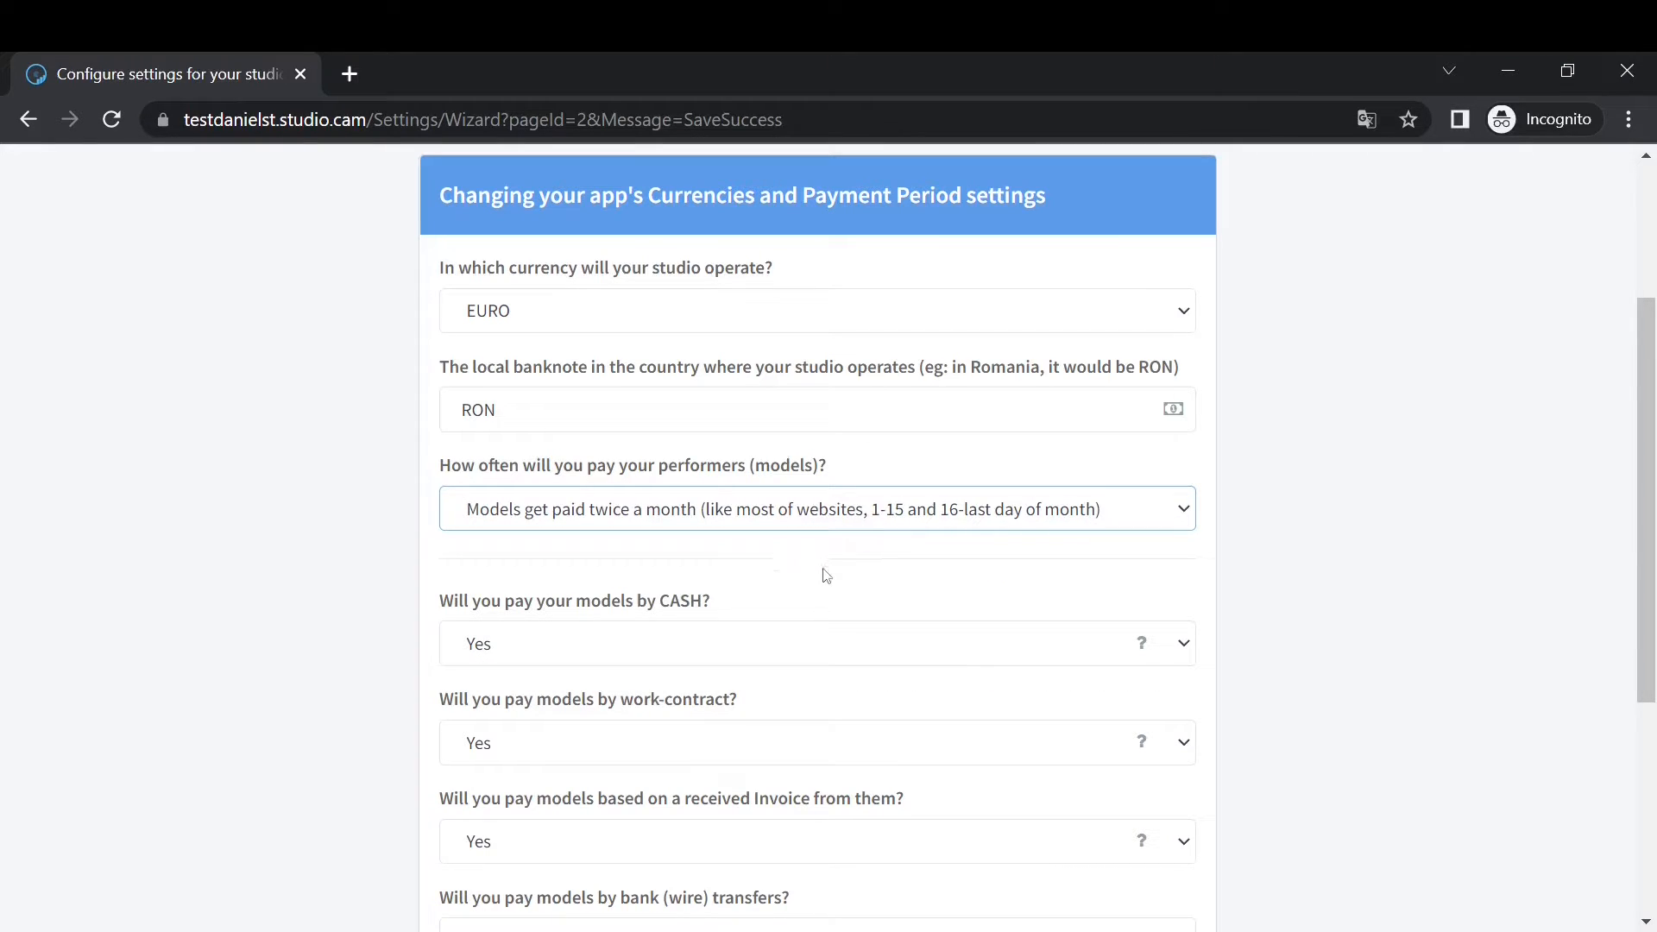
- Set paying models by cash to No and keep payment by work-contract at Yes
scroll(833, 645, down, 1)
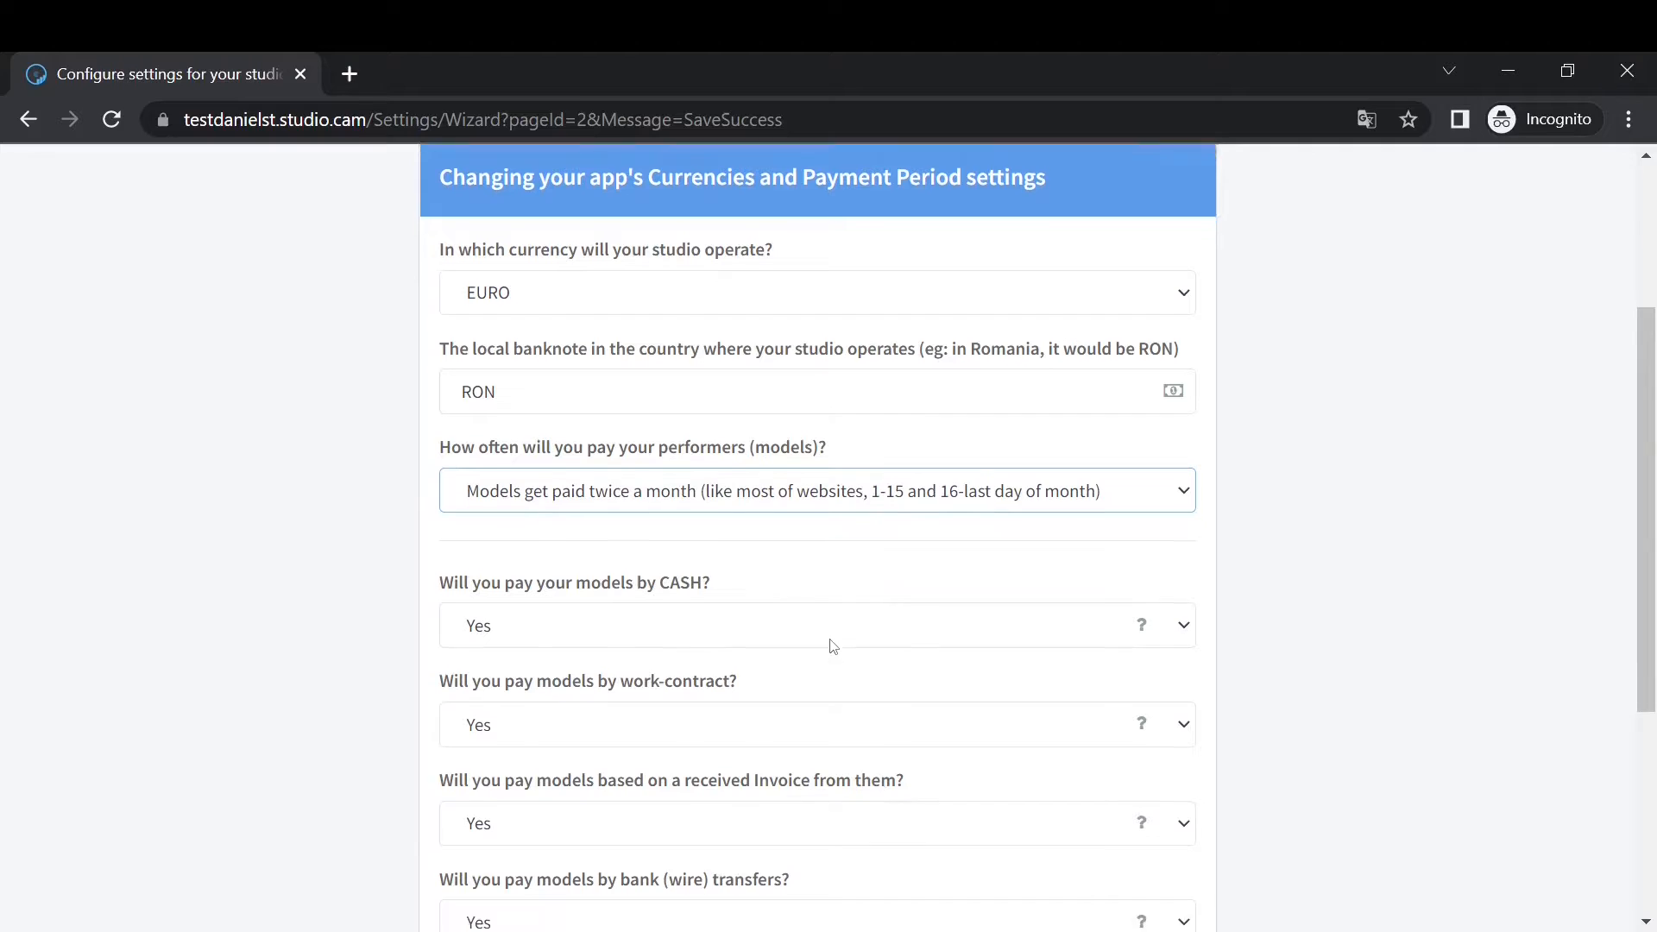
click(796, 528)
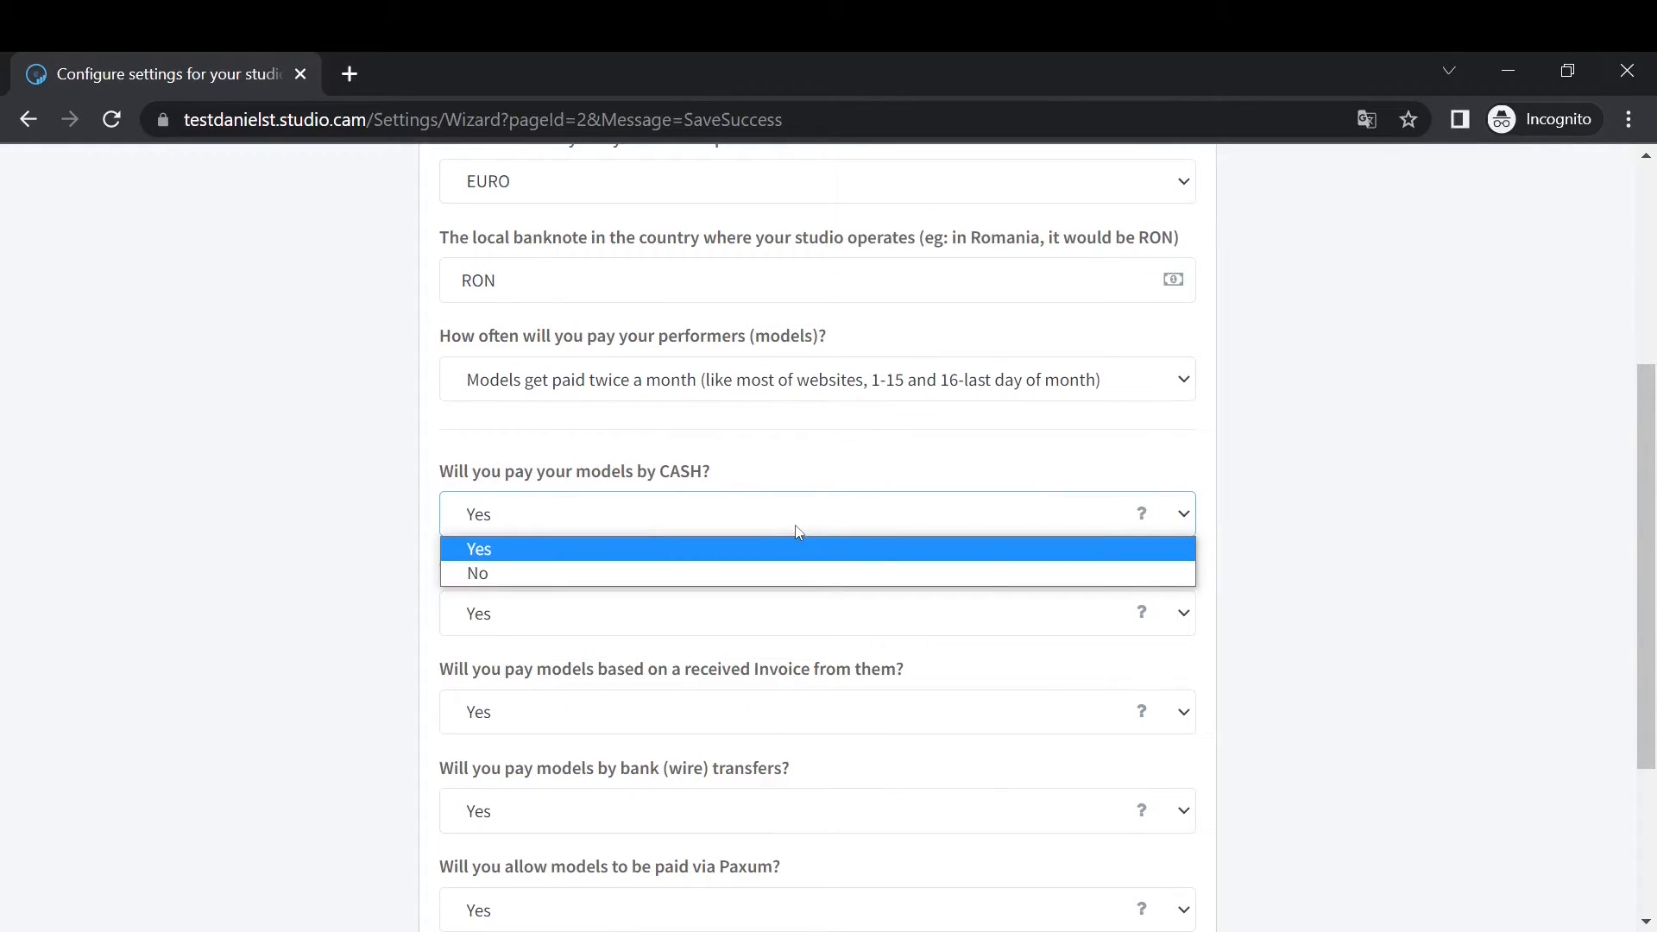
click(686, 574)
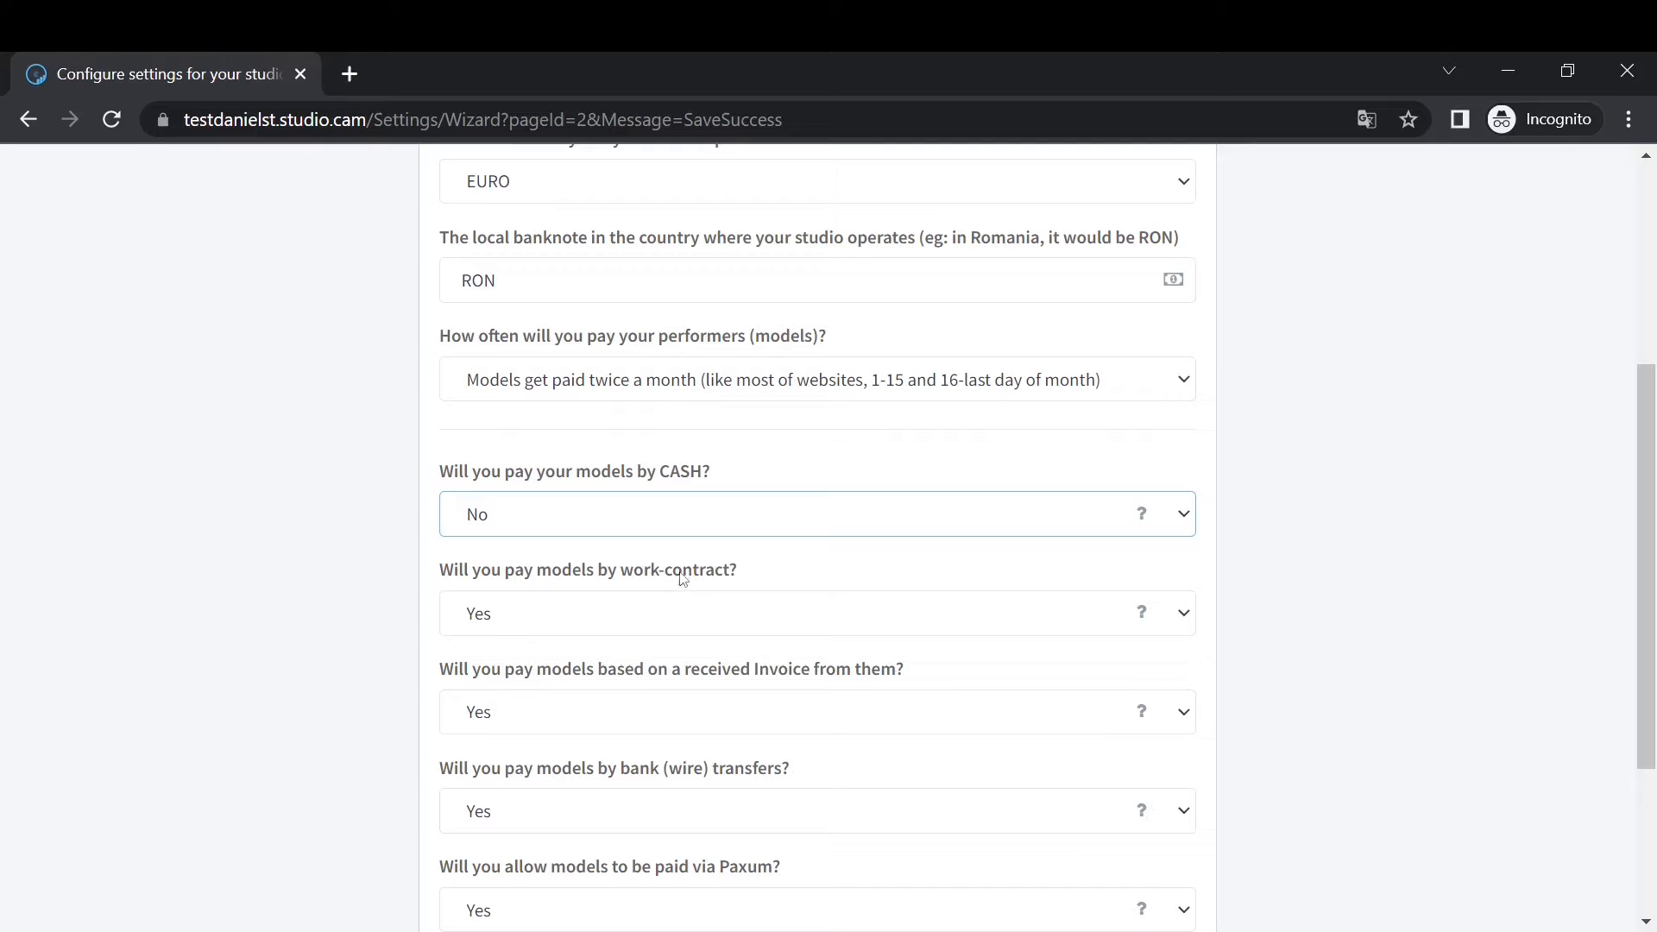
click(673, 600)
click(678, 604)
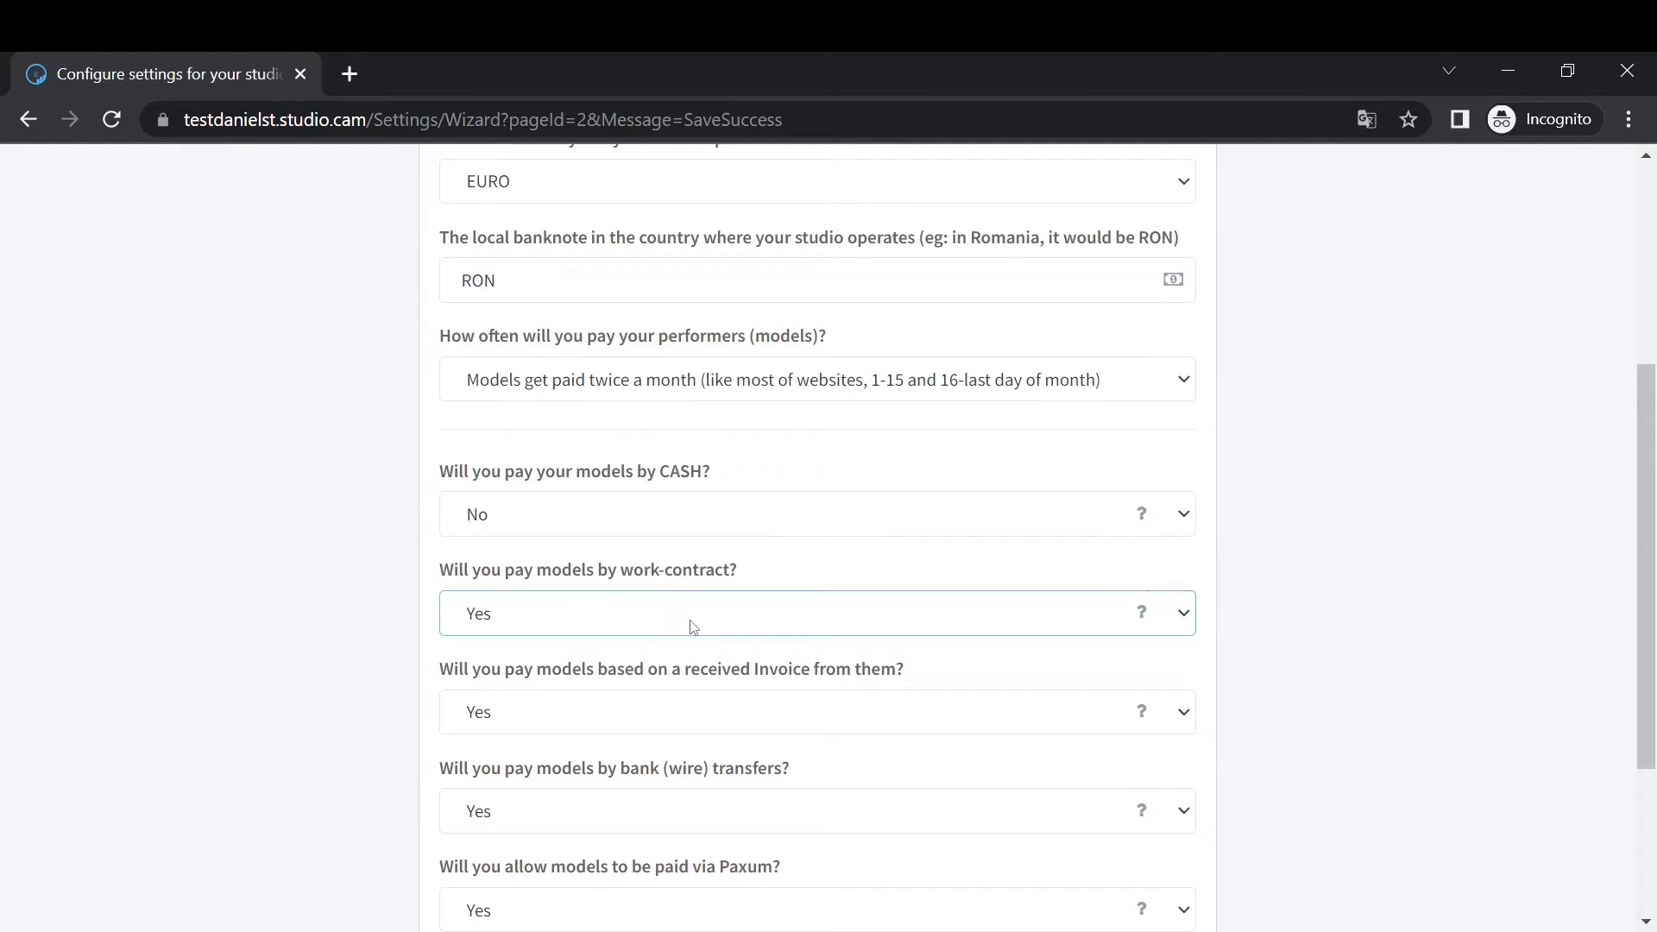
- Leave the invoice, bank transfer, Paxum and Cosmo payment options at Yes and continue to the following configuration page
scroll(682, 677, down, 1)
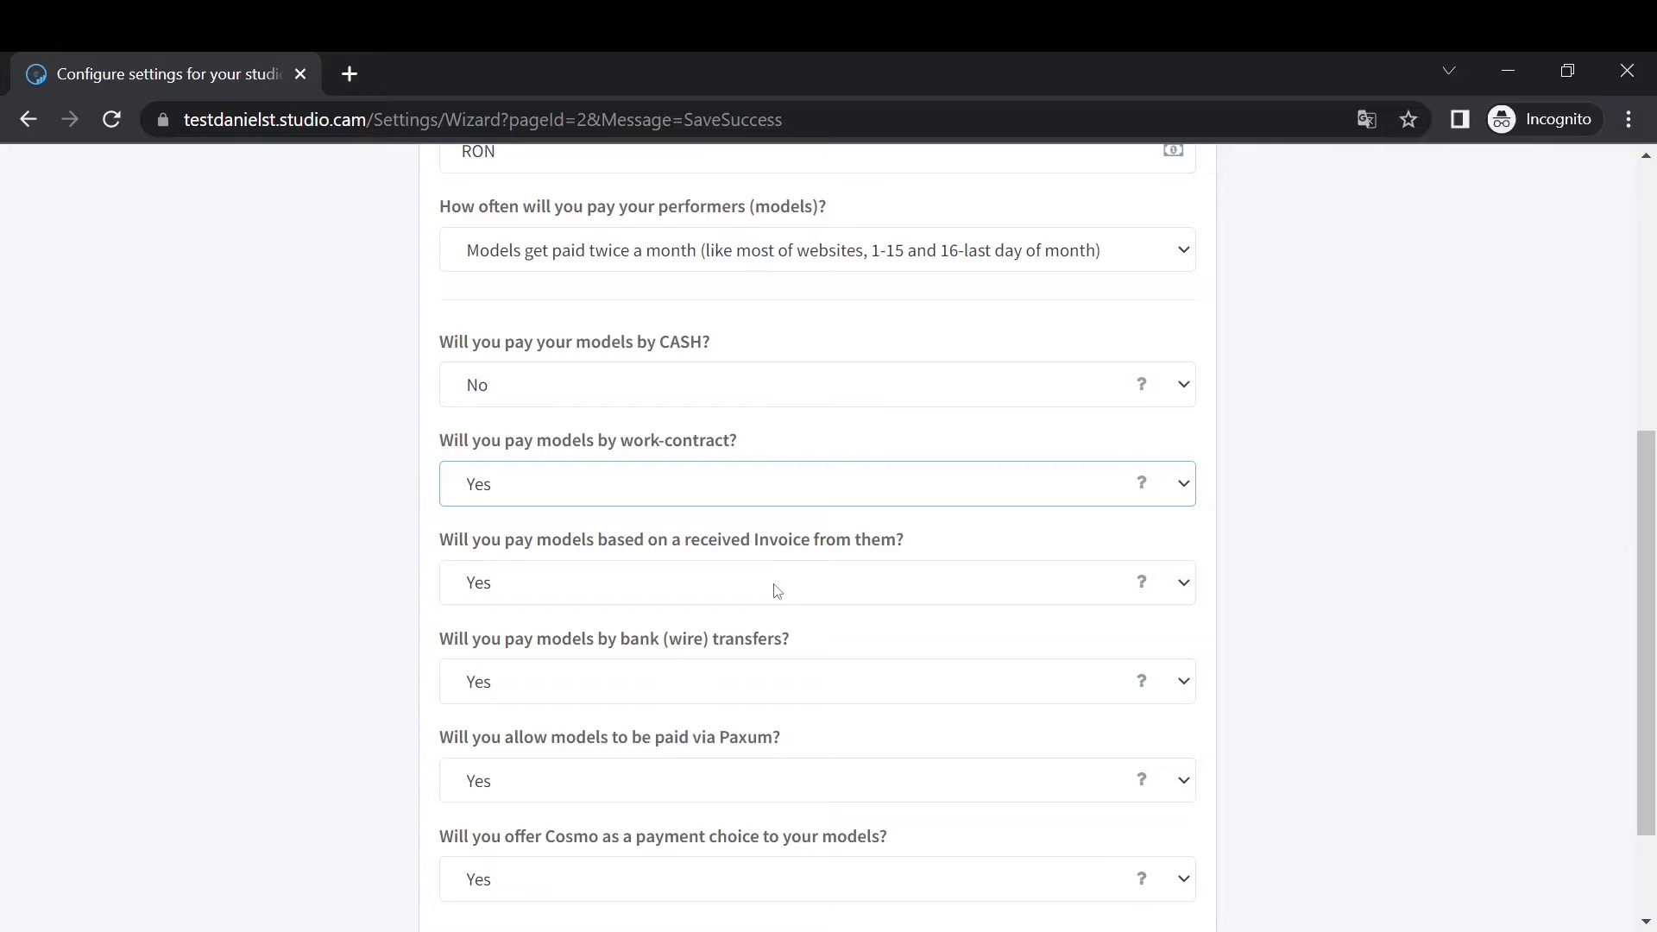
scroll(778, 589, down, 2)
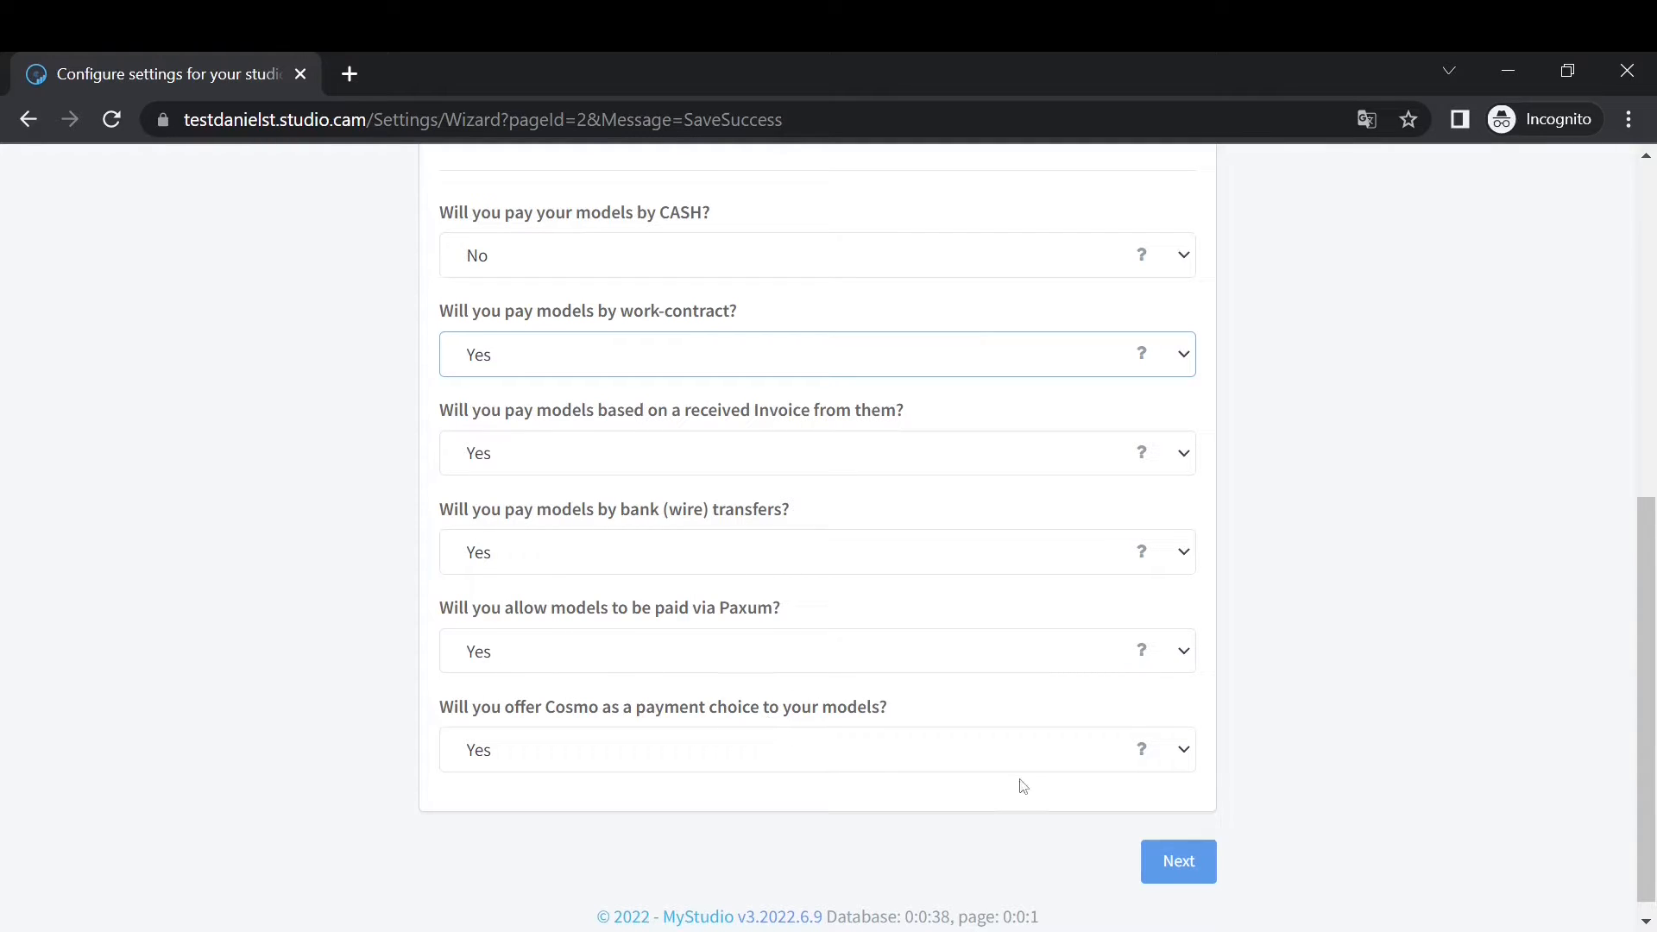
click(1188, 861)
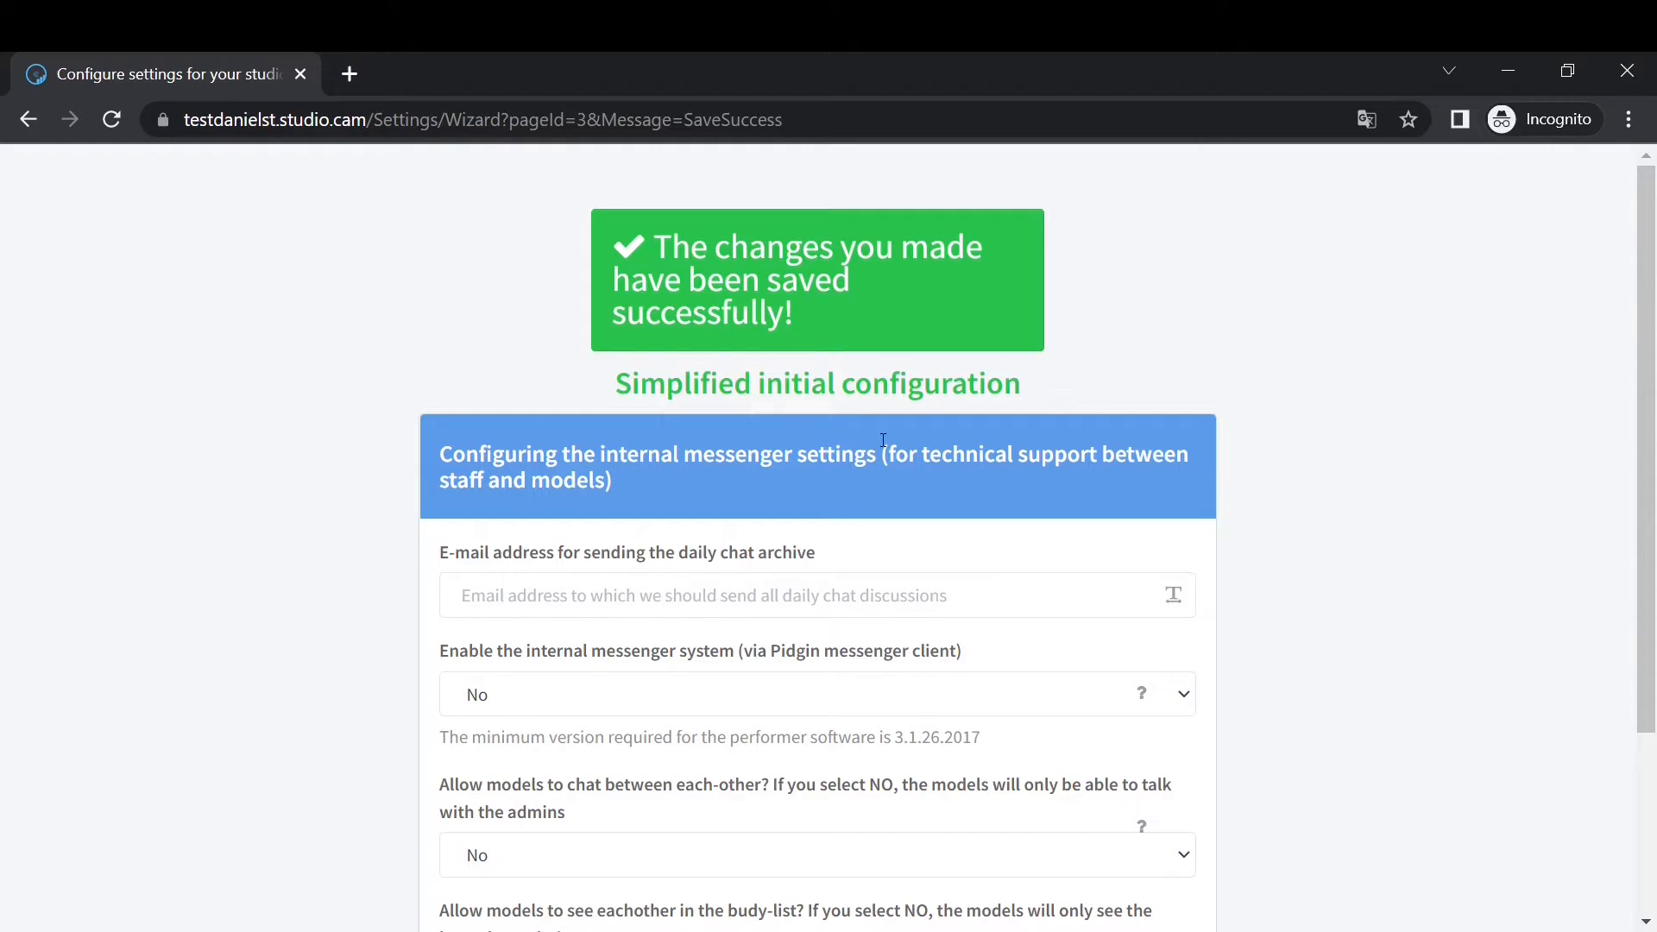
- Look over the internal messenger settings, including the e-mail field for the daily chat archive
scroll(843, 490, down, 2)
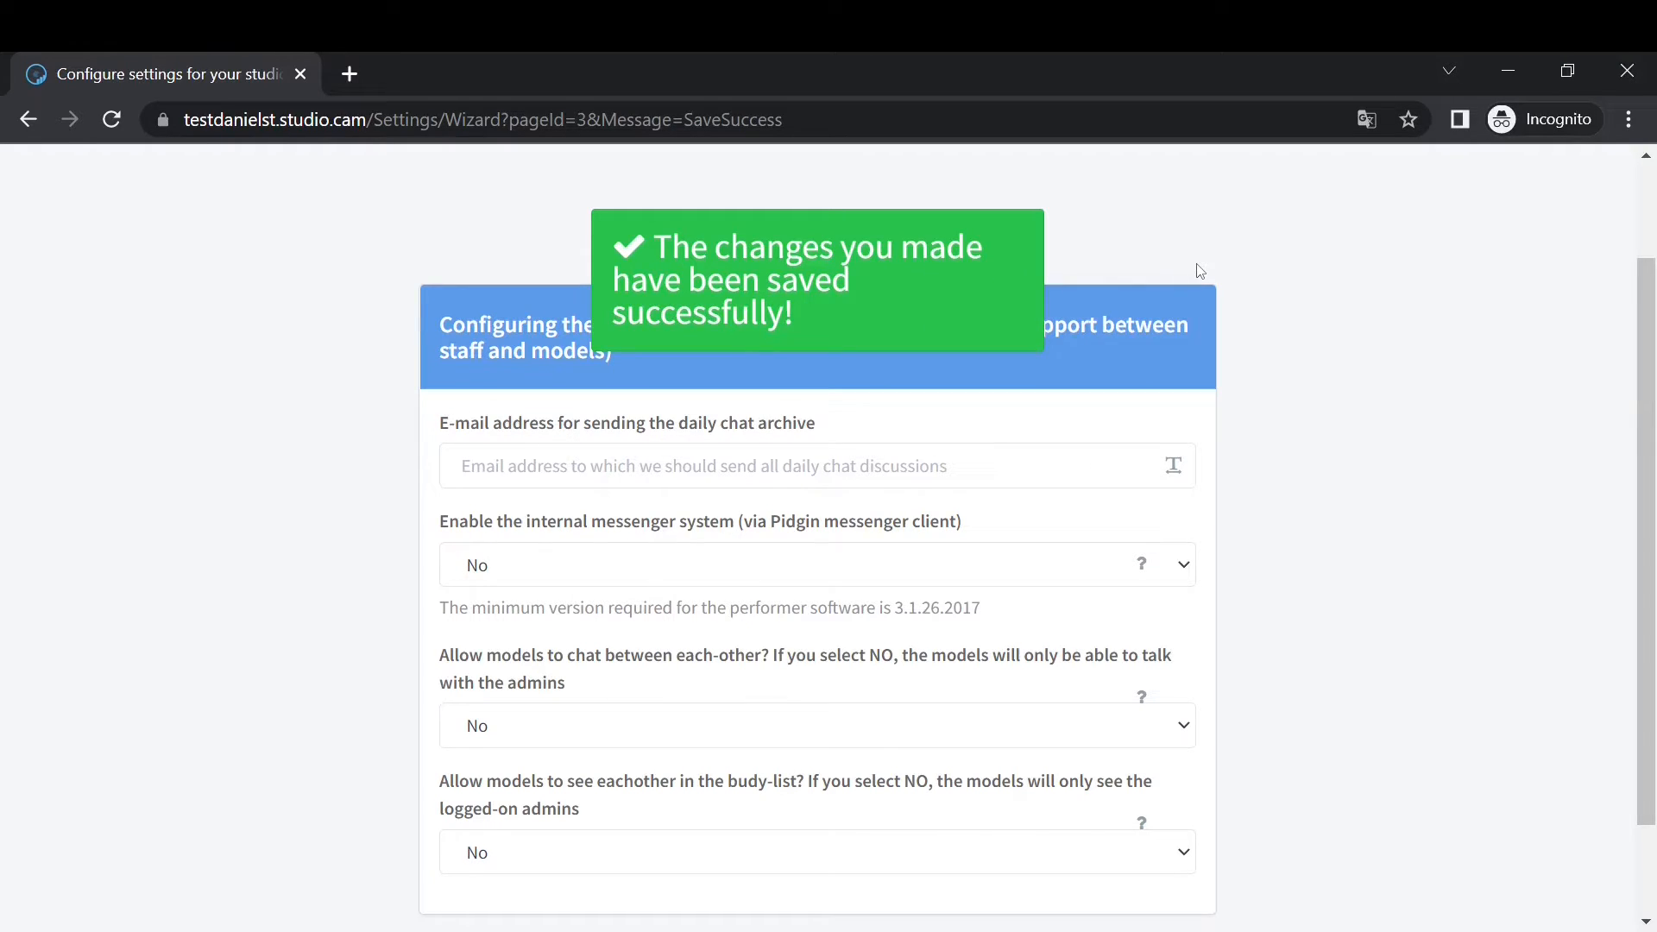
scroll(1109, 252, up, 2)
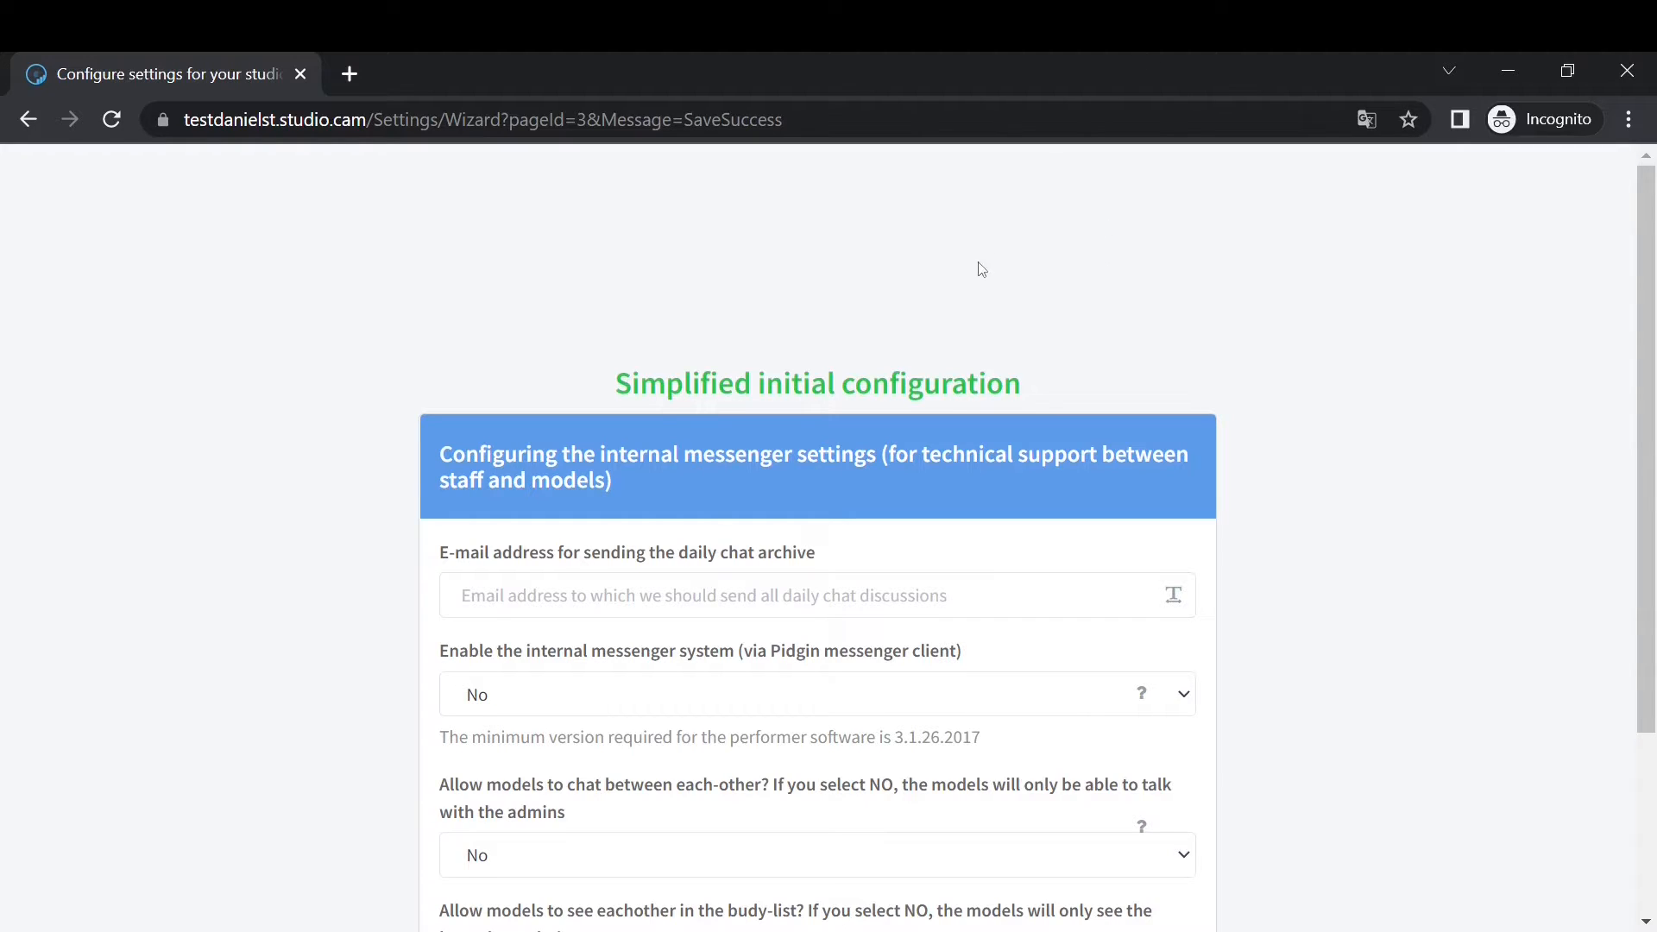
scroll(991, 298, down, 2)
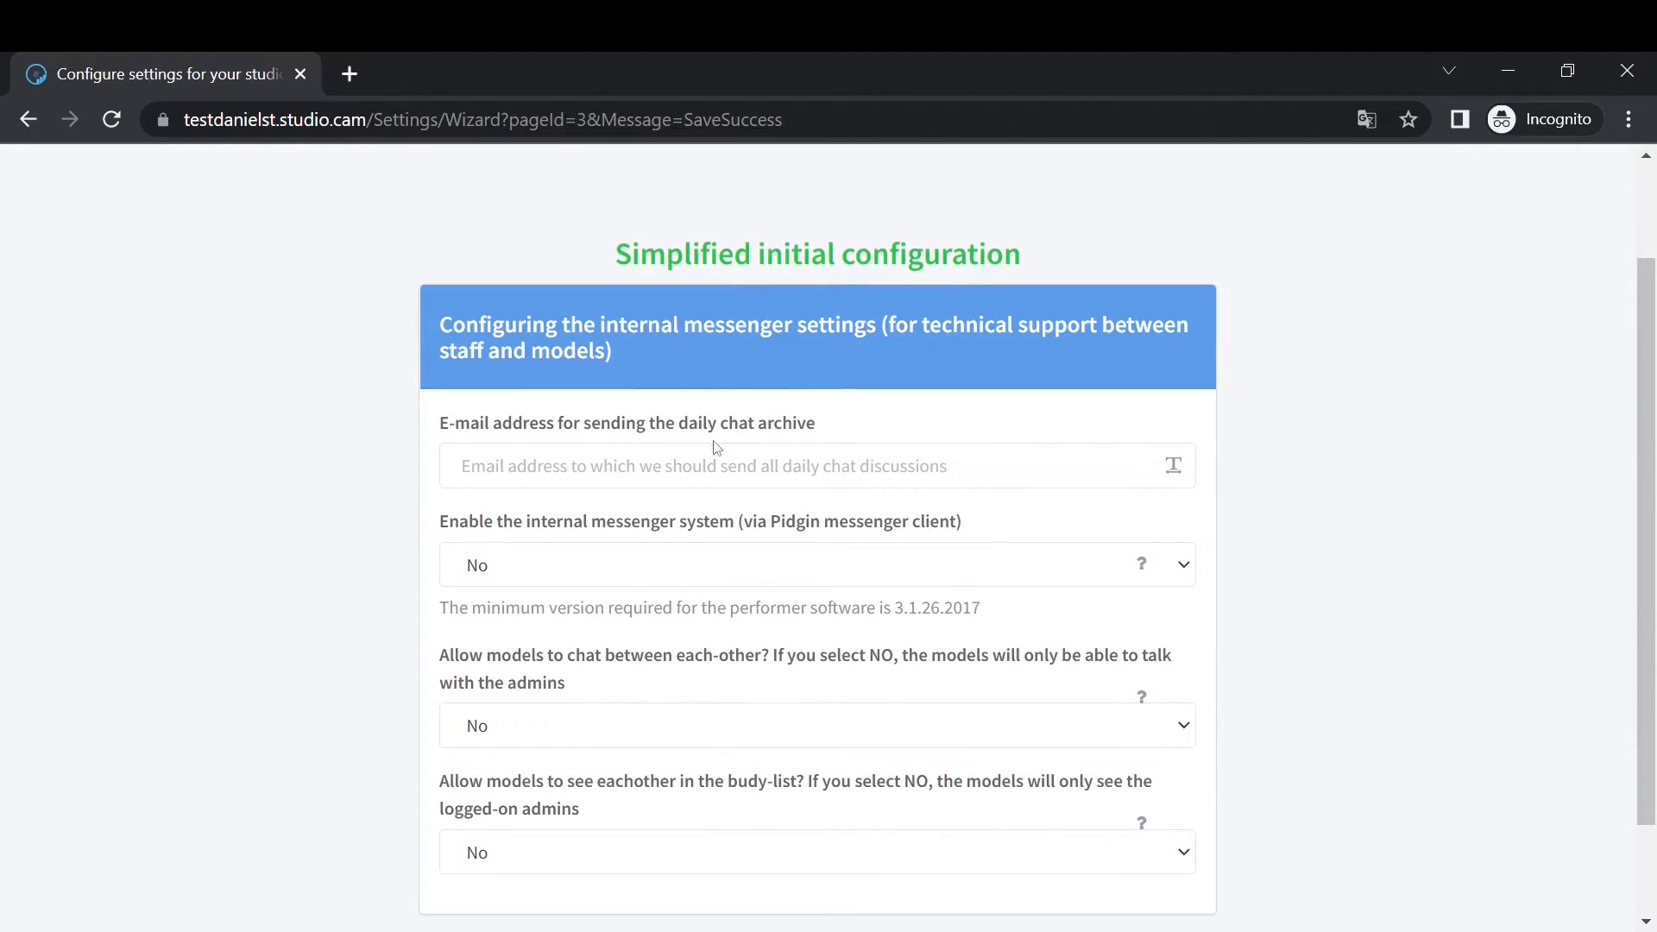
click(764, 472)
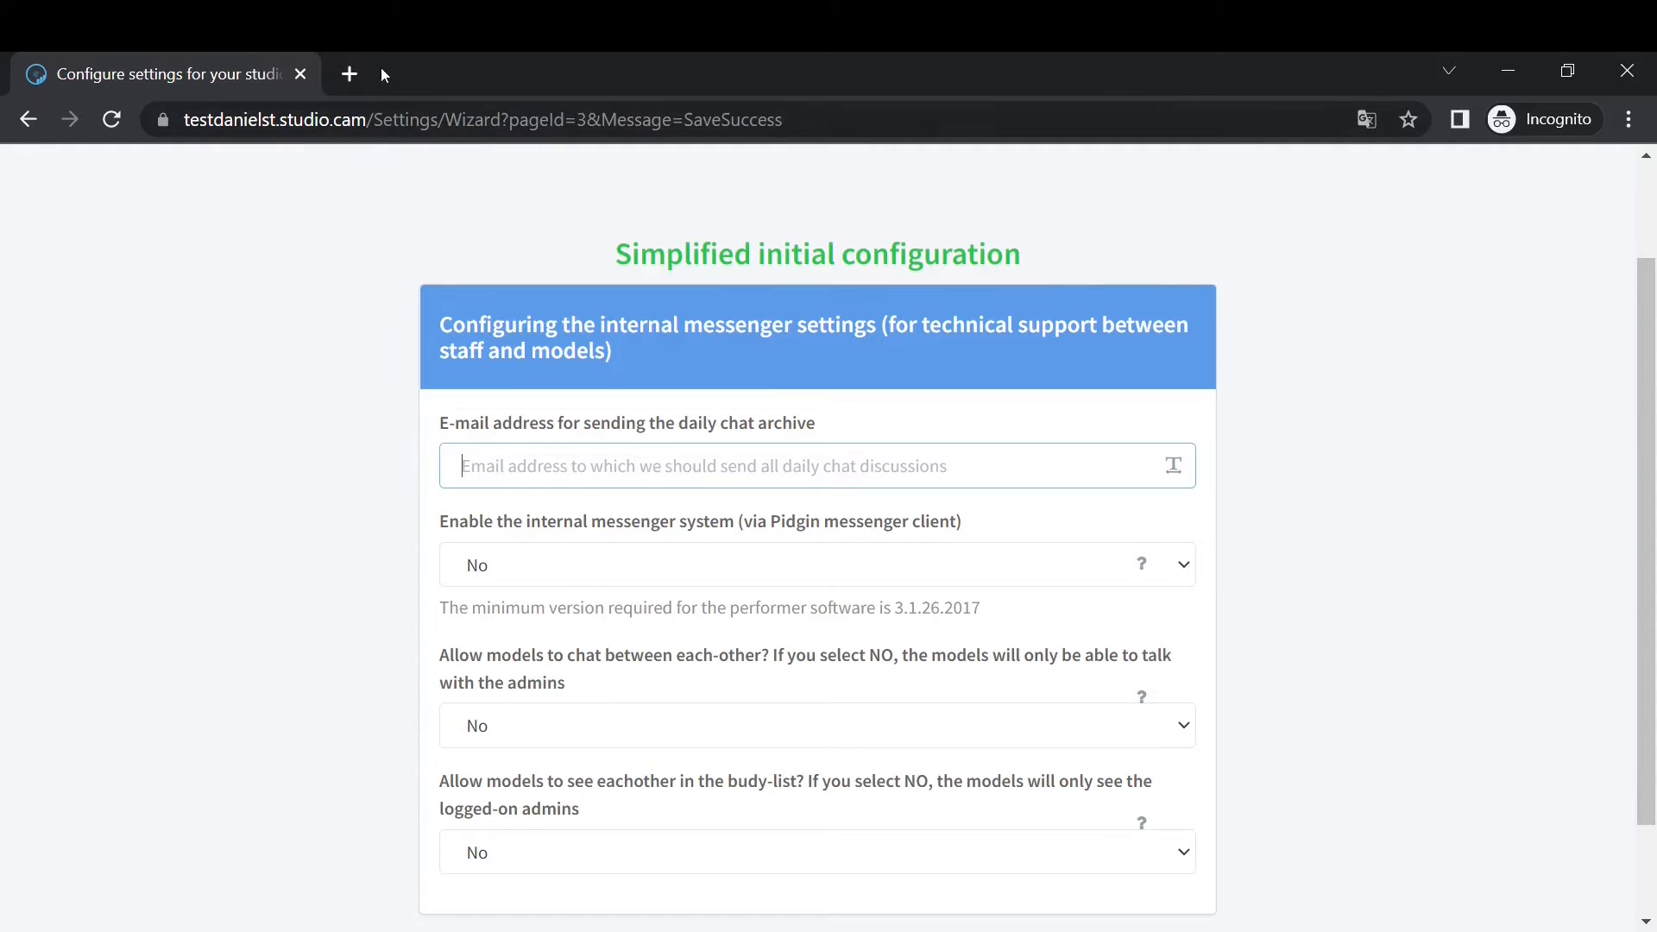
- Visit pidgin.im in a new browser tab to view the messenger client's site, and close that tab again
click(350, 71)
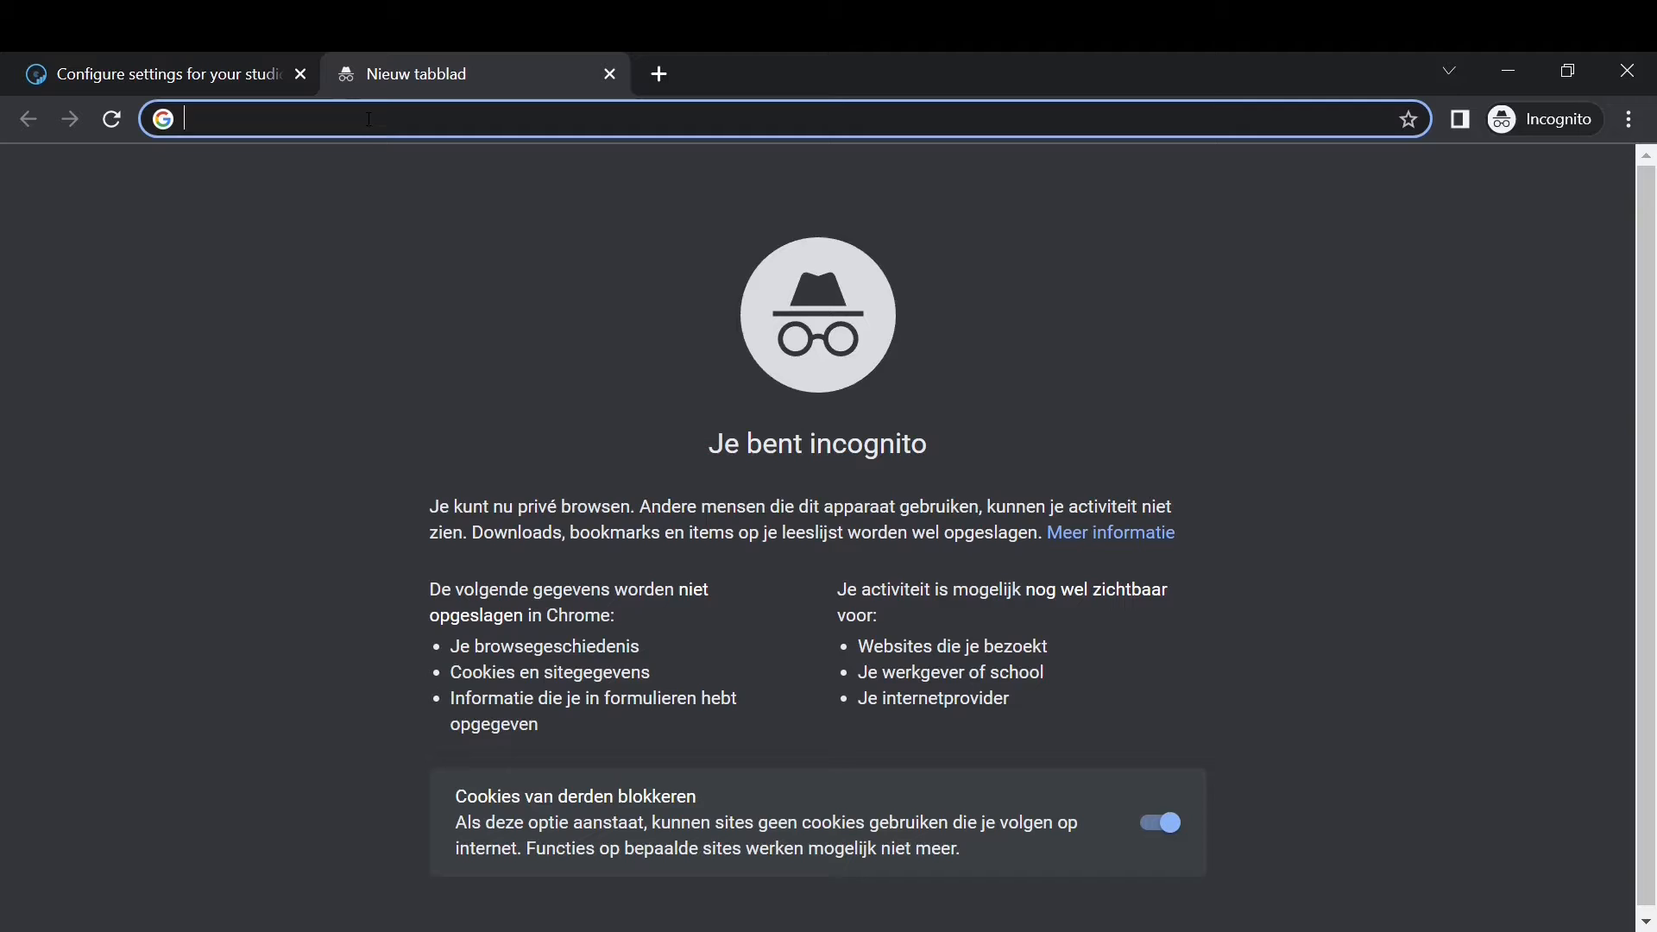
text(p)
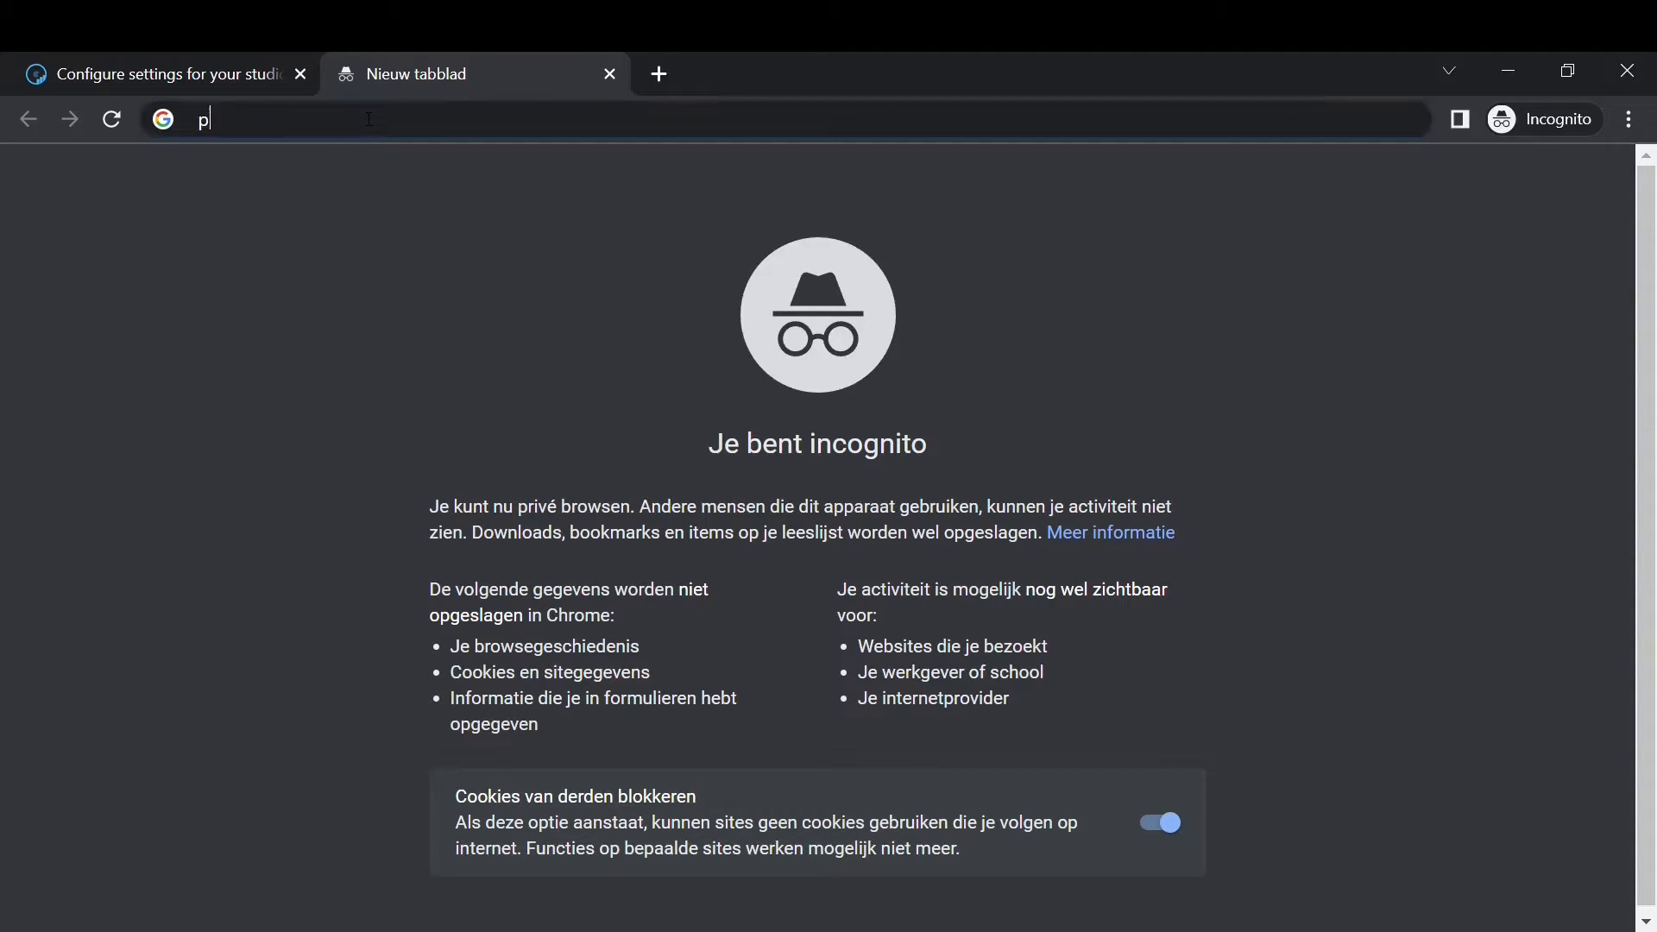
text(idgin.im)
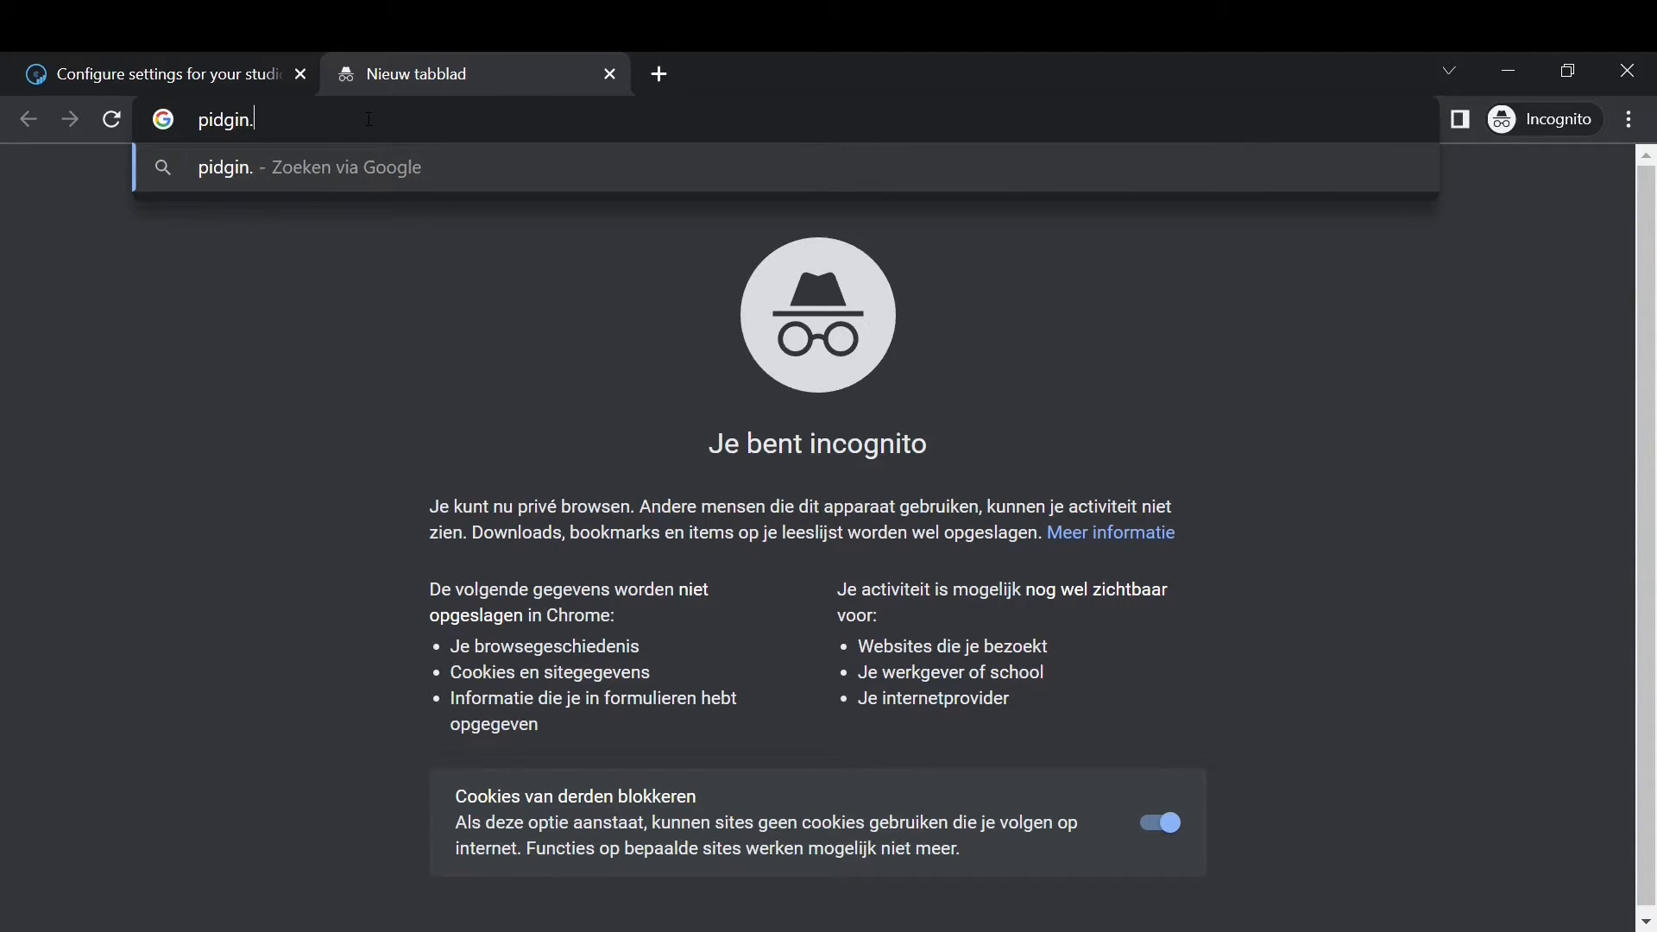
key(Return)
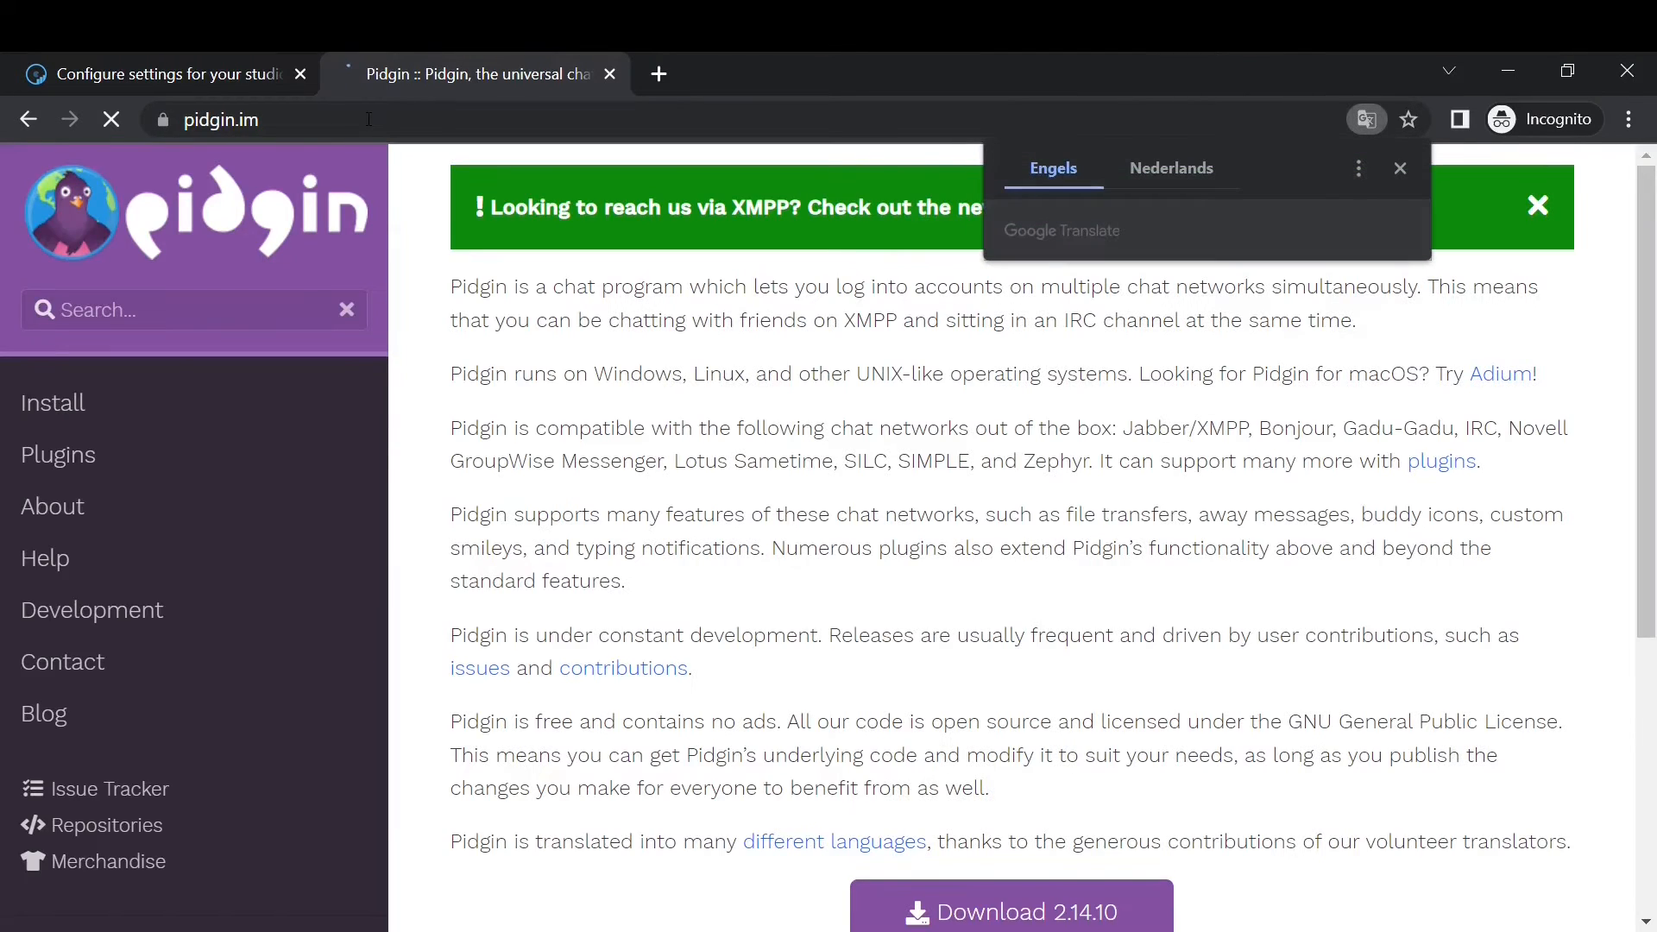
click(1399, 170)
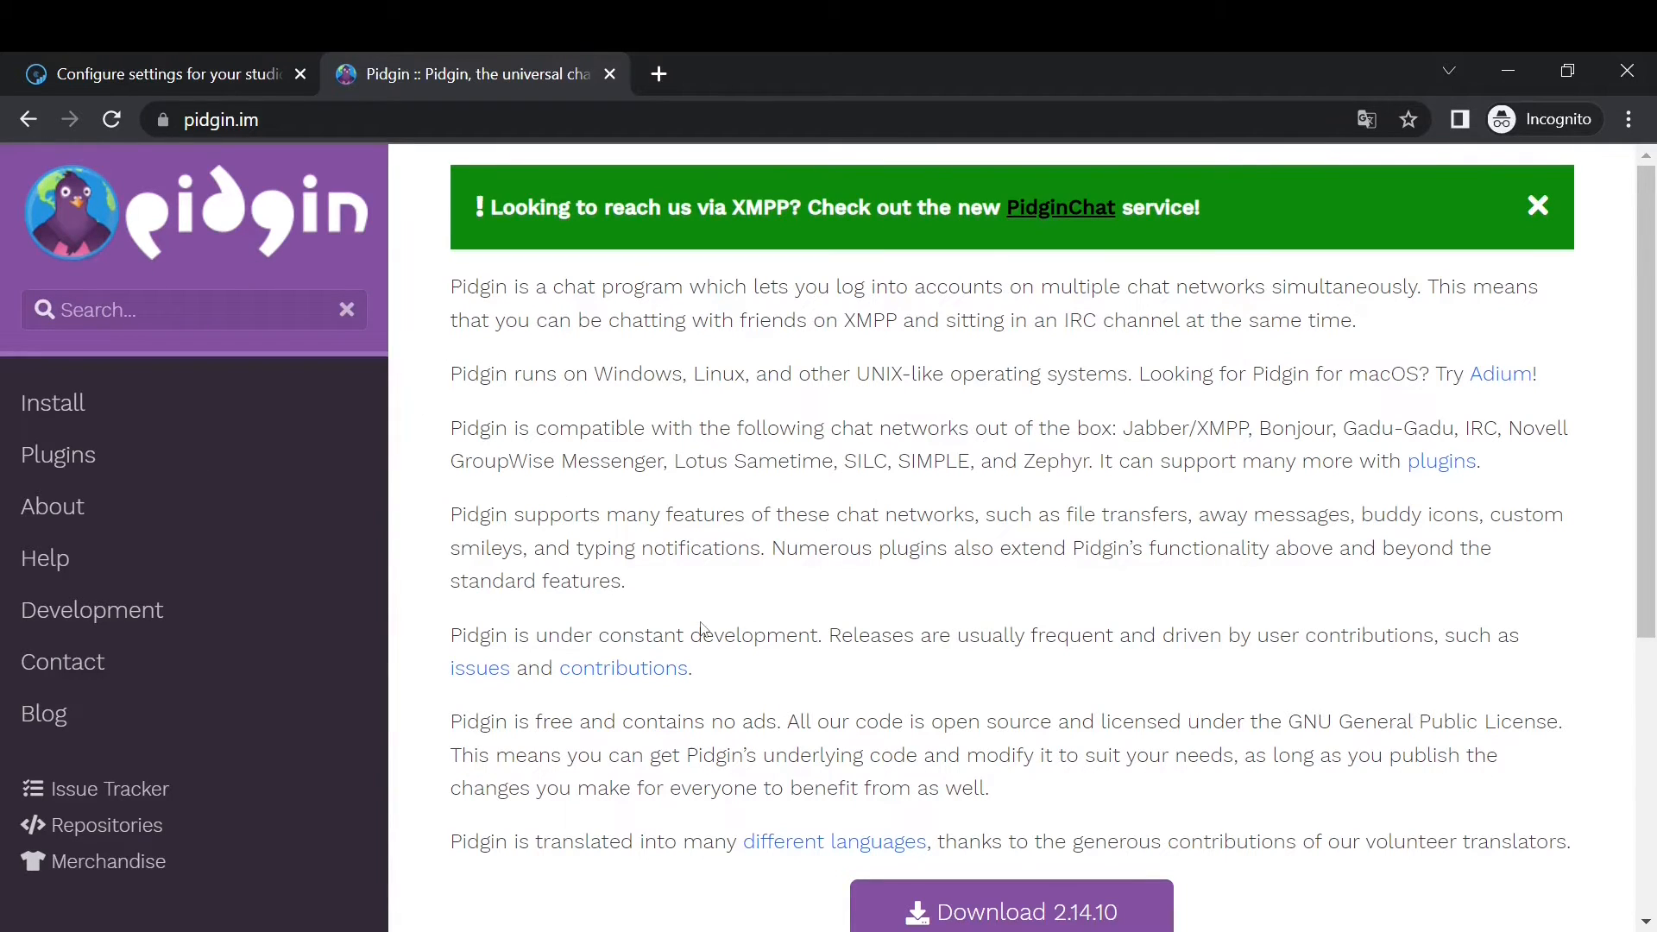
click(609, 74)
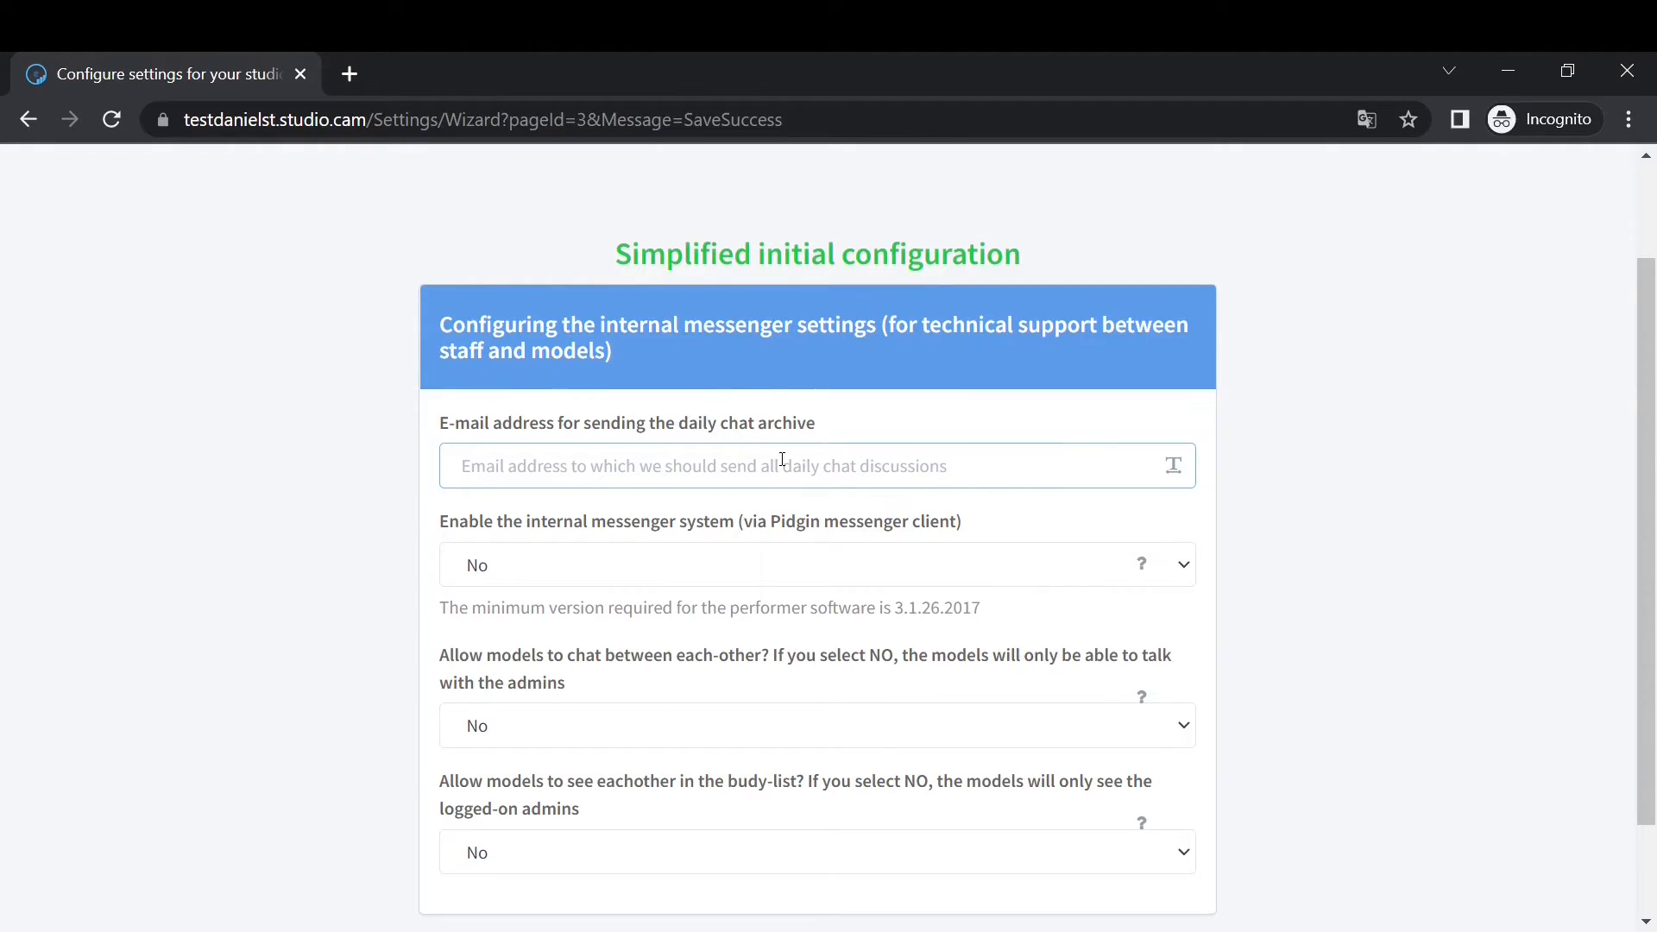
- Allow models to chat with each other and to see each other in the buddy list, and continue to the following page
scroll(792, 543, down, 2)
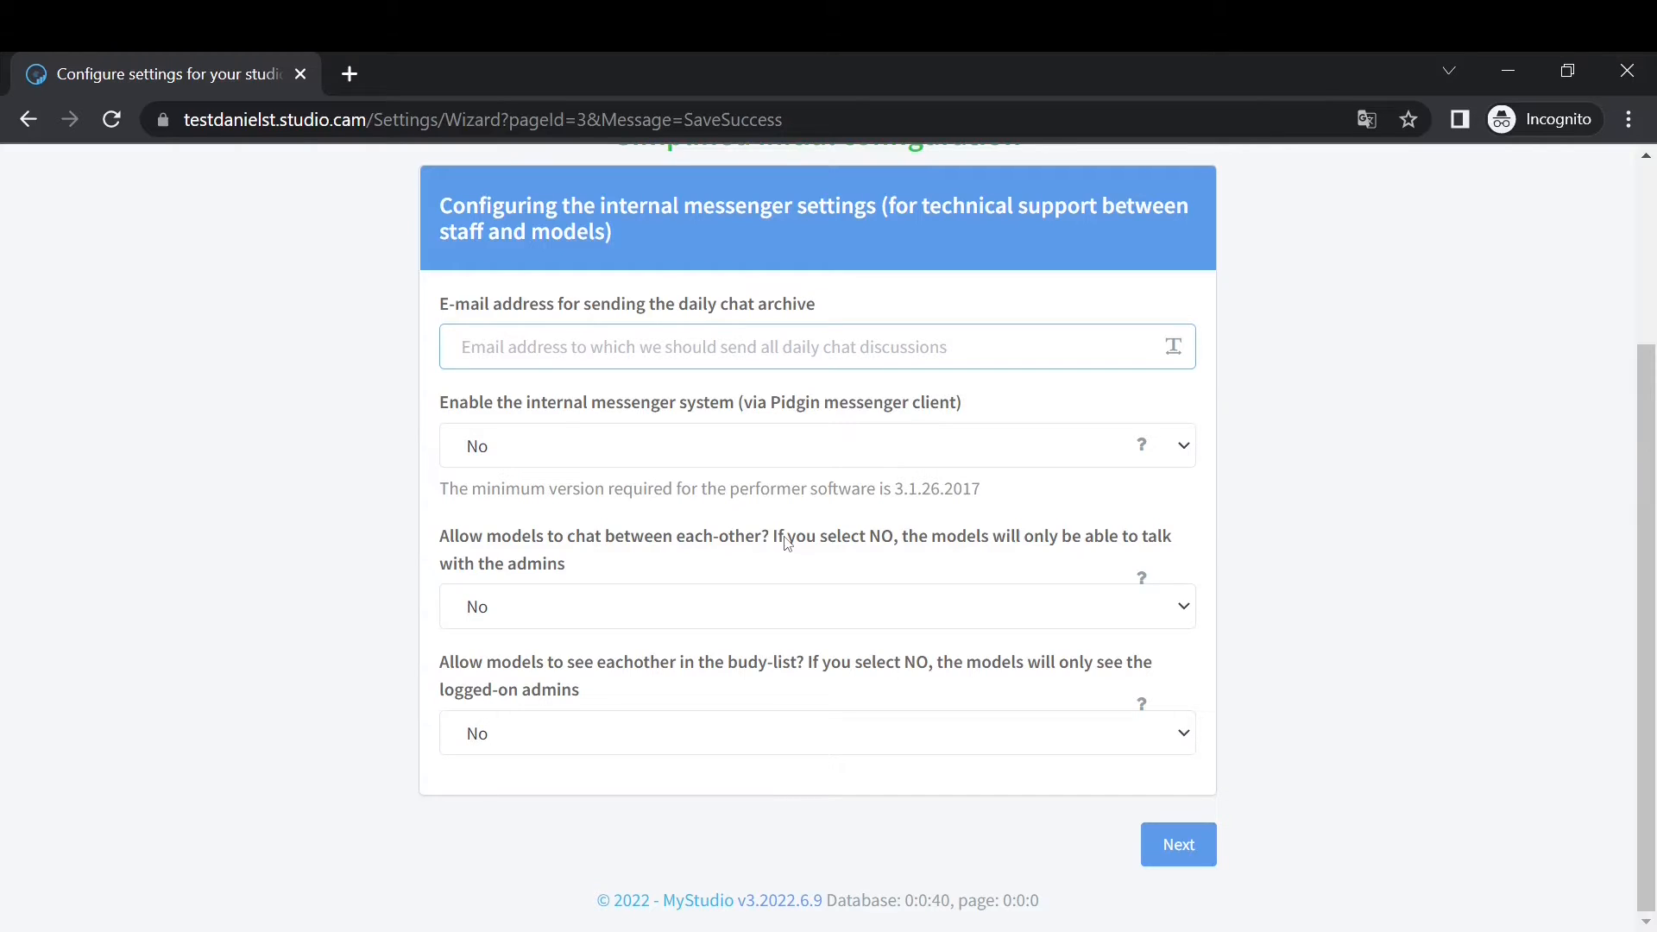
click(931, 597)
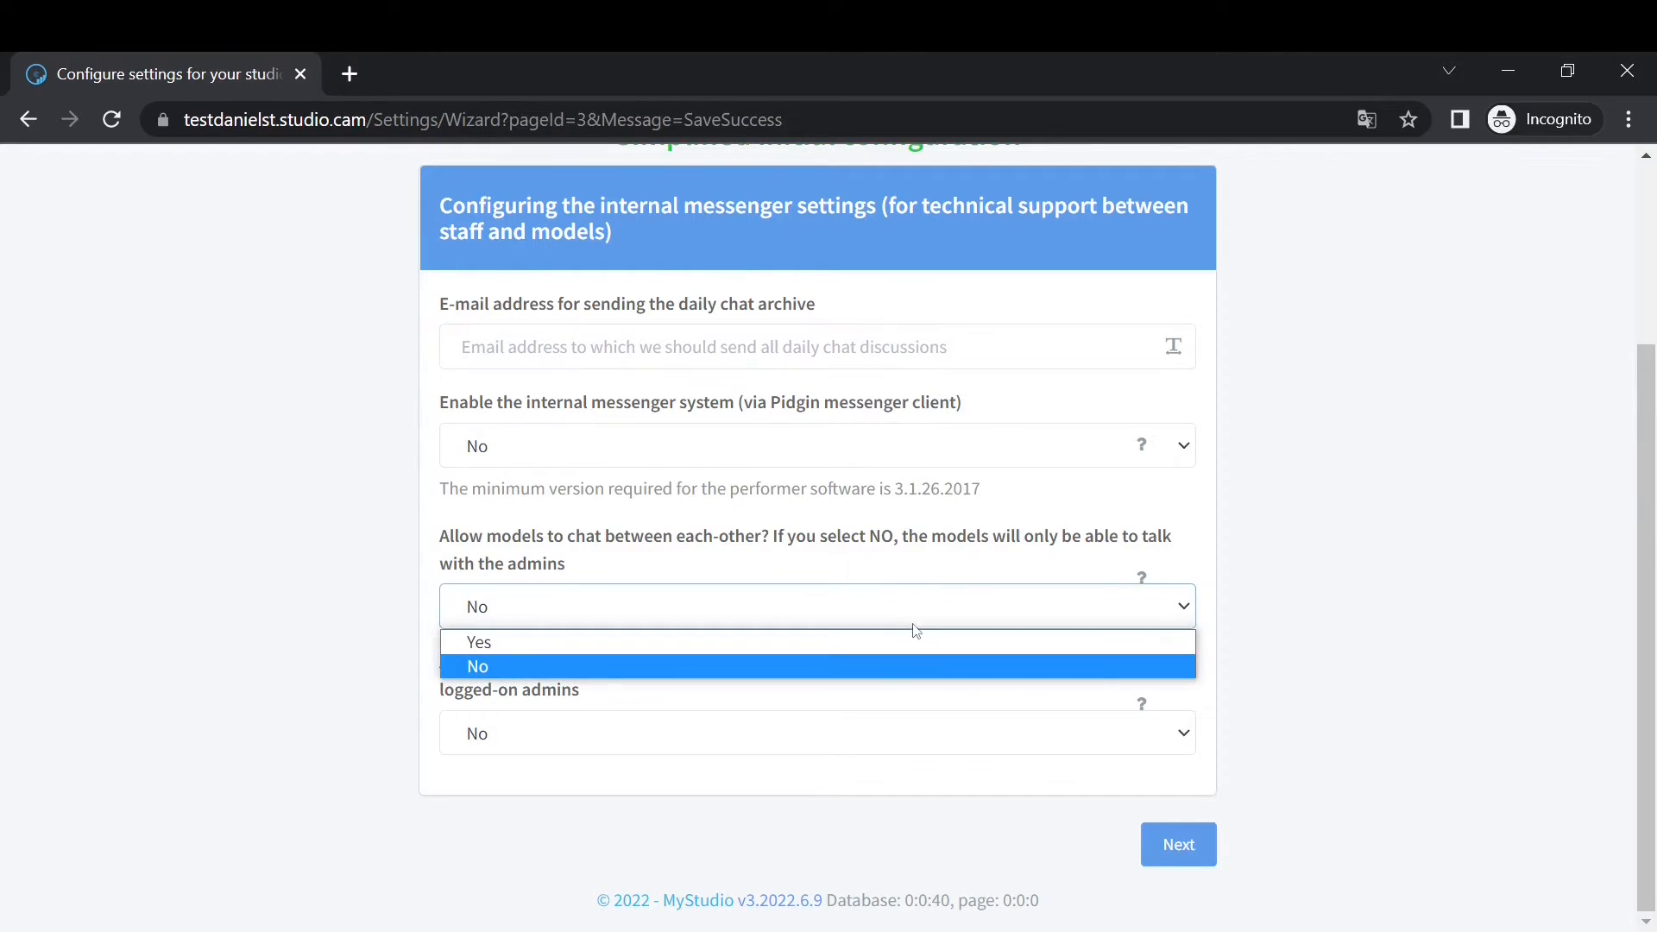
click(866, 640)
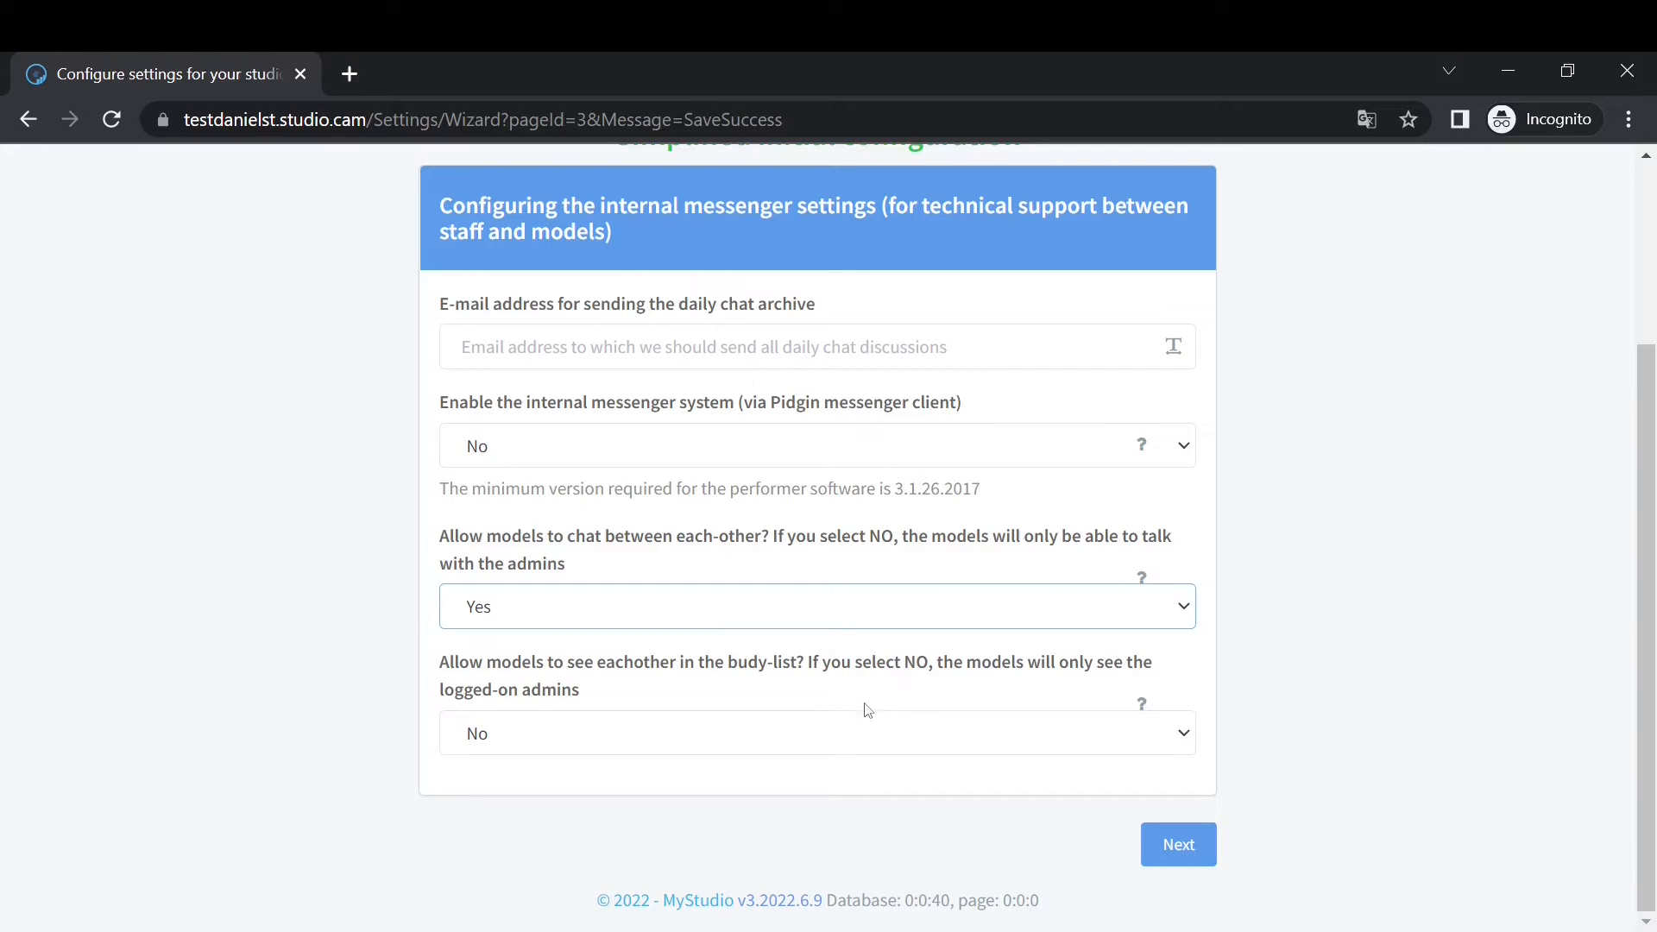
click(841, 729)
click(751, 777)
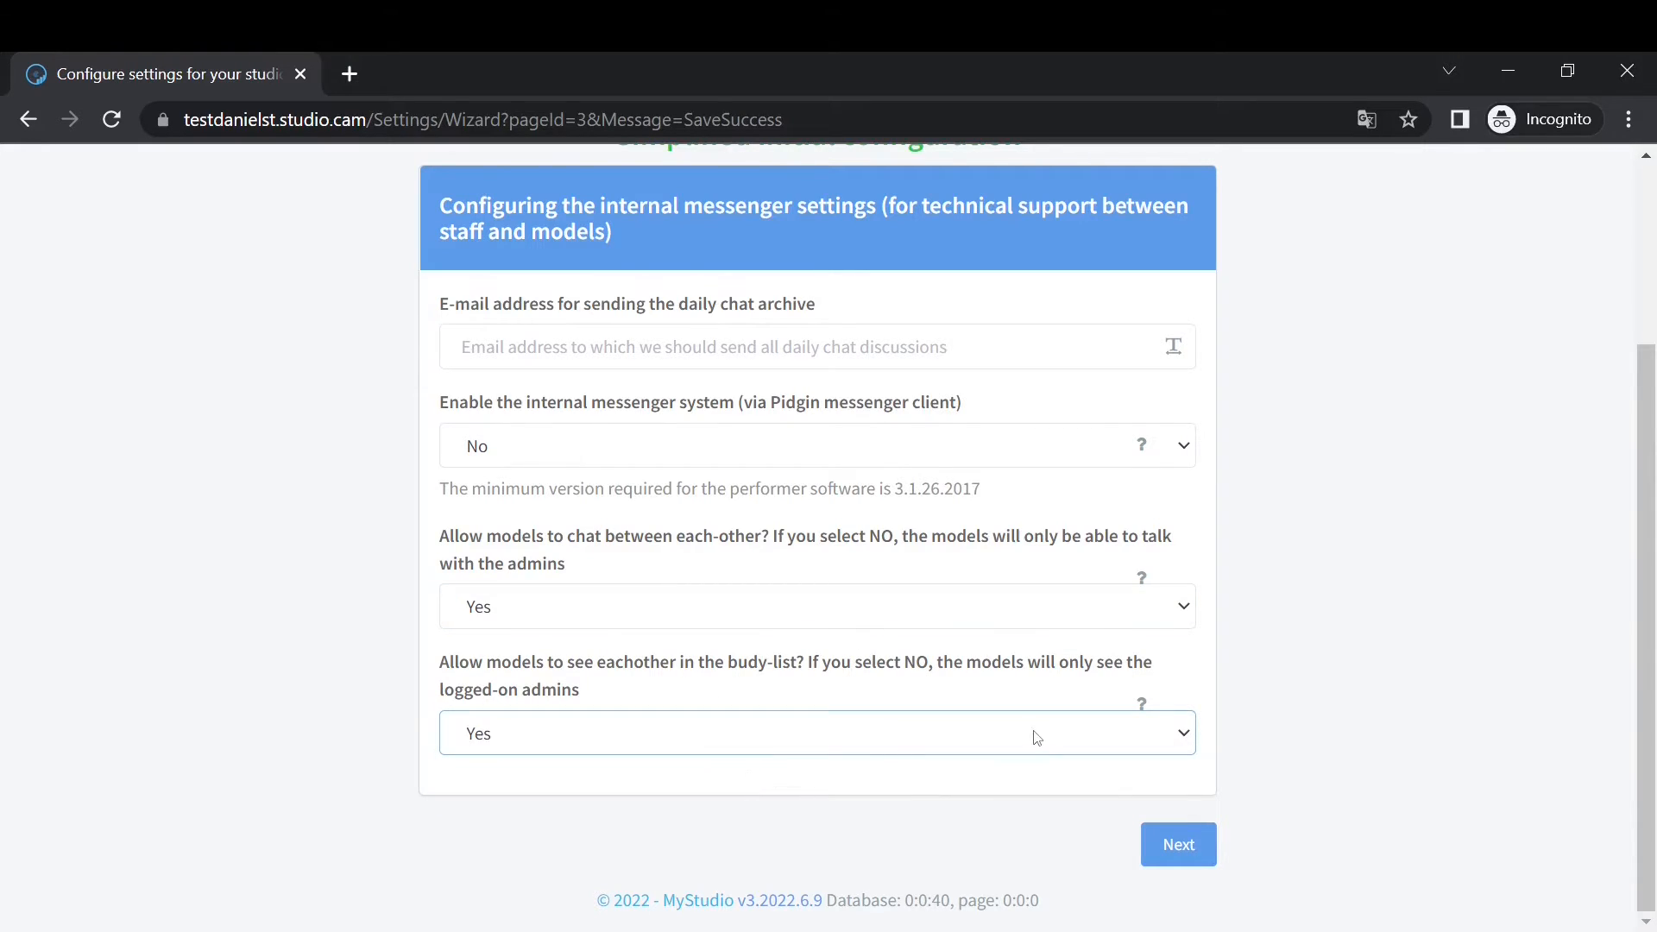
click(1181, 846)
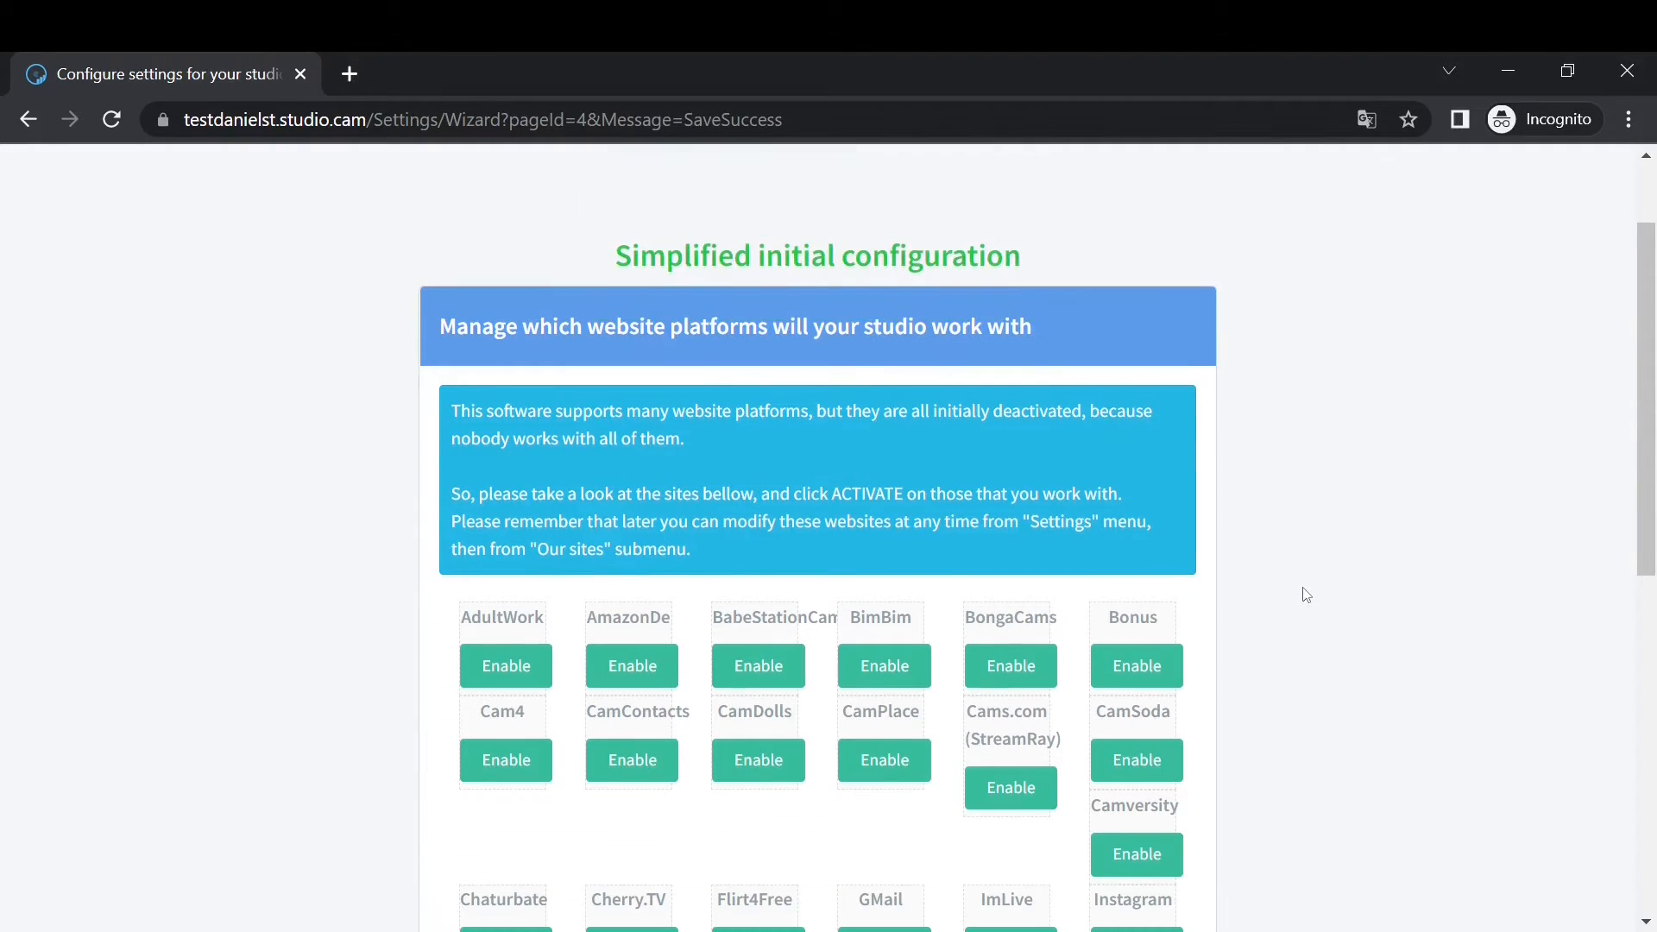
- Enable the BongaCams and CamSoda website platforms for the studio
scroll(1307, 595, down, 2)
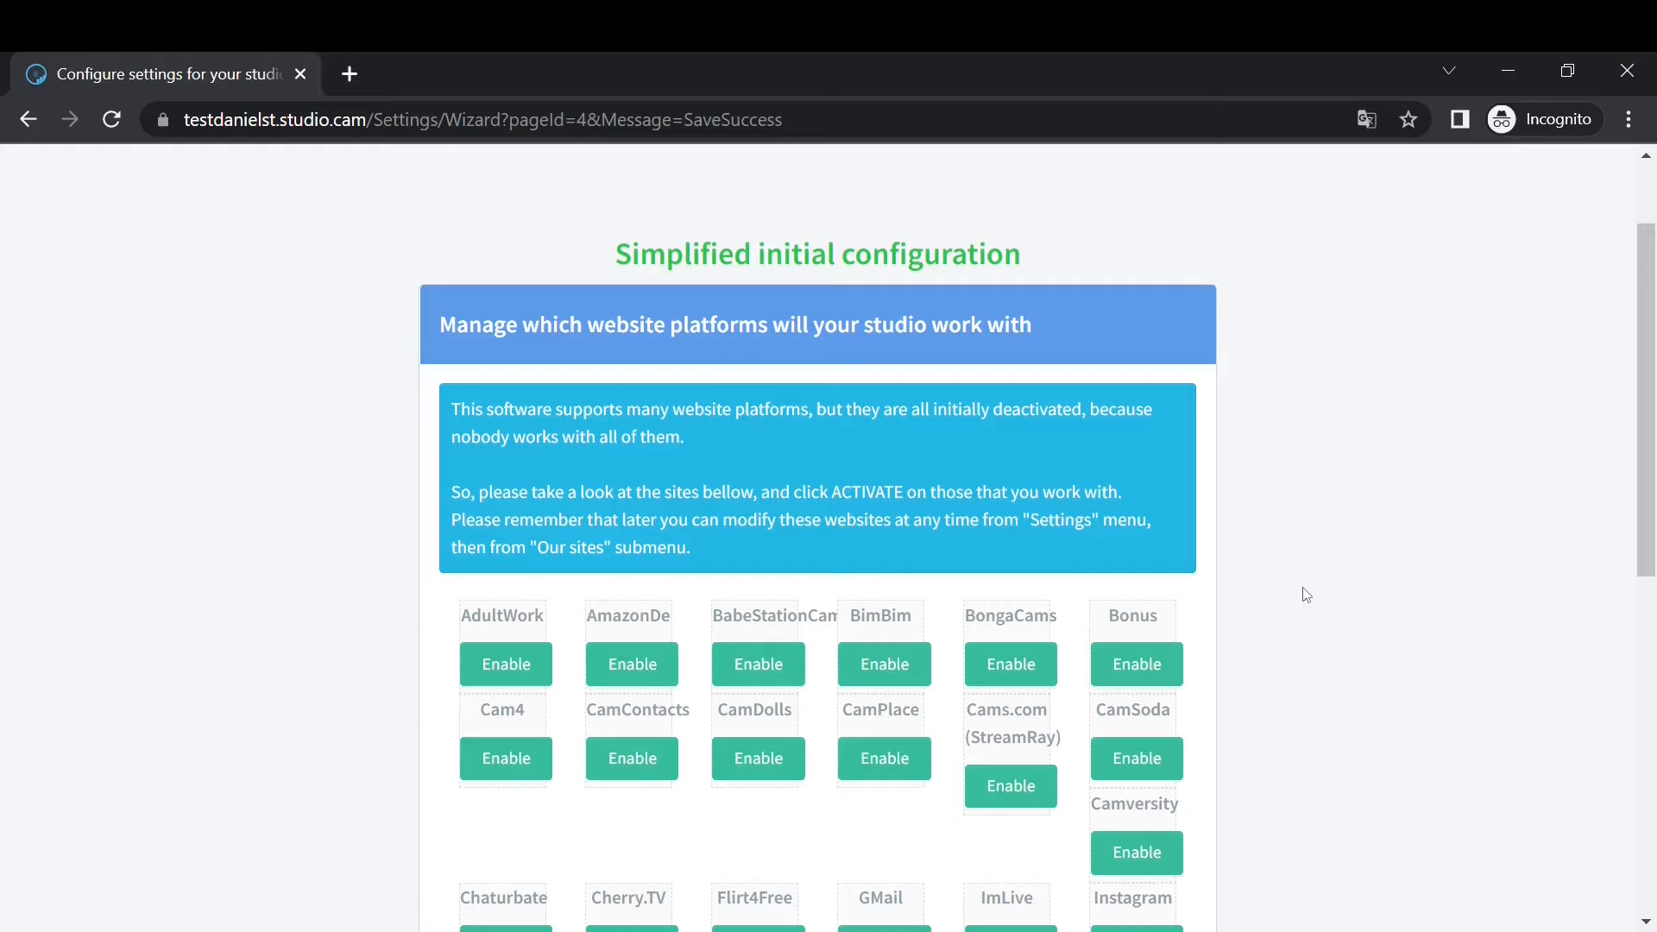
scroll(1307, 594, down, 5)
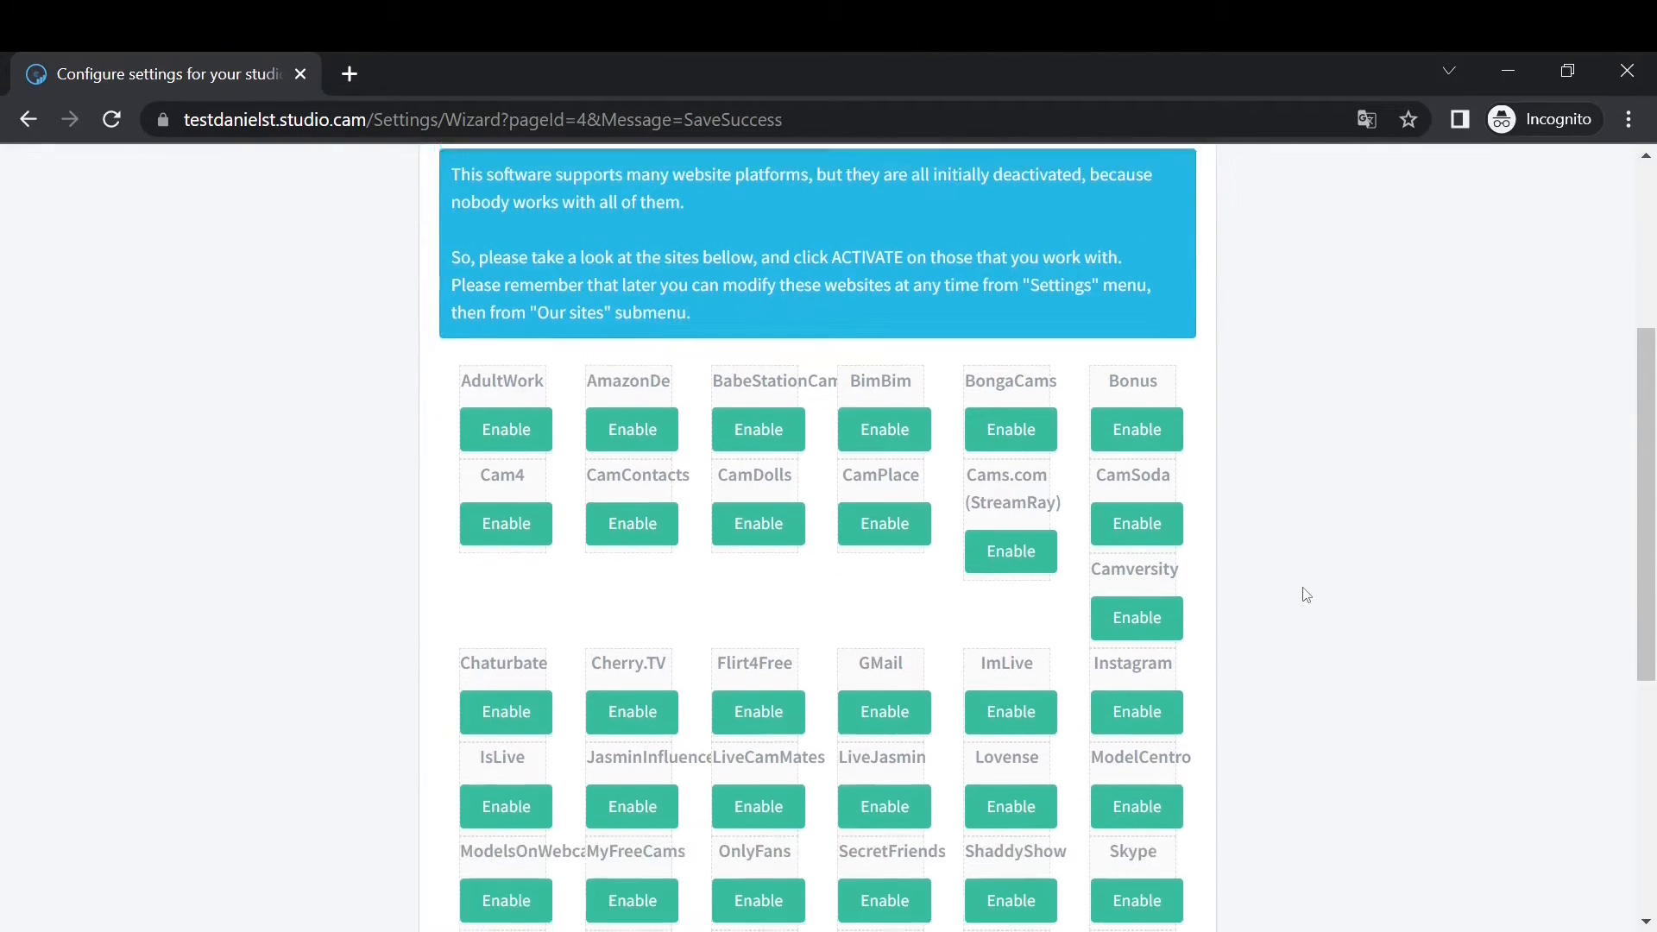
scroll(1307, 595, down, 2)
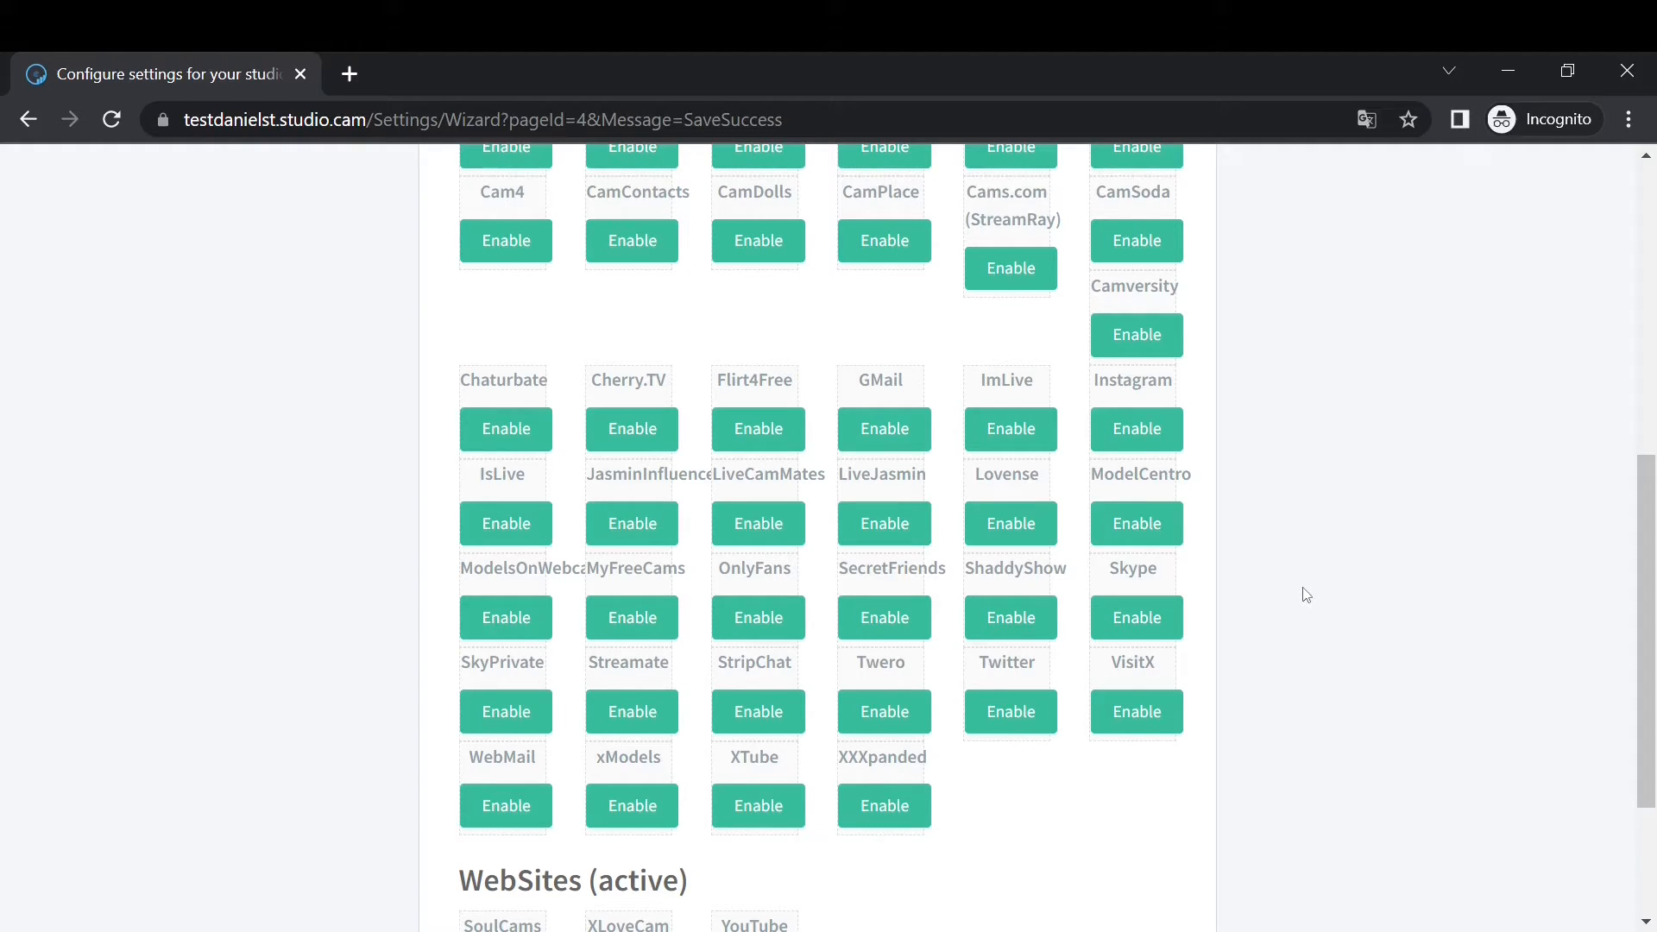
scroll(841, 436, up, 2)
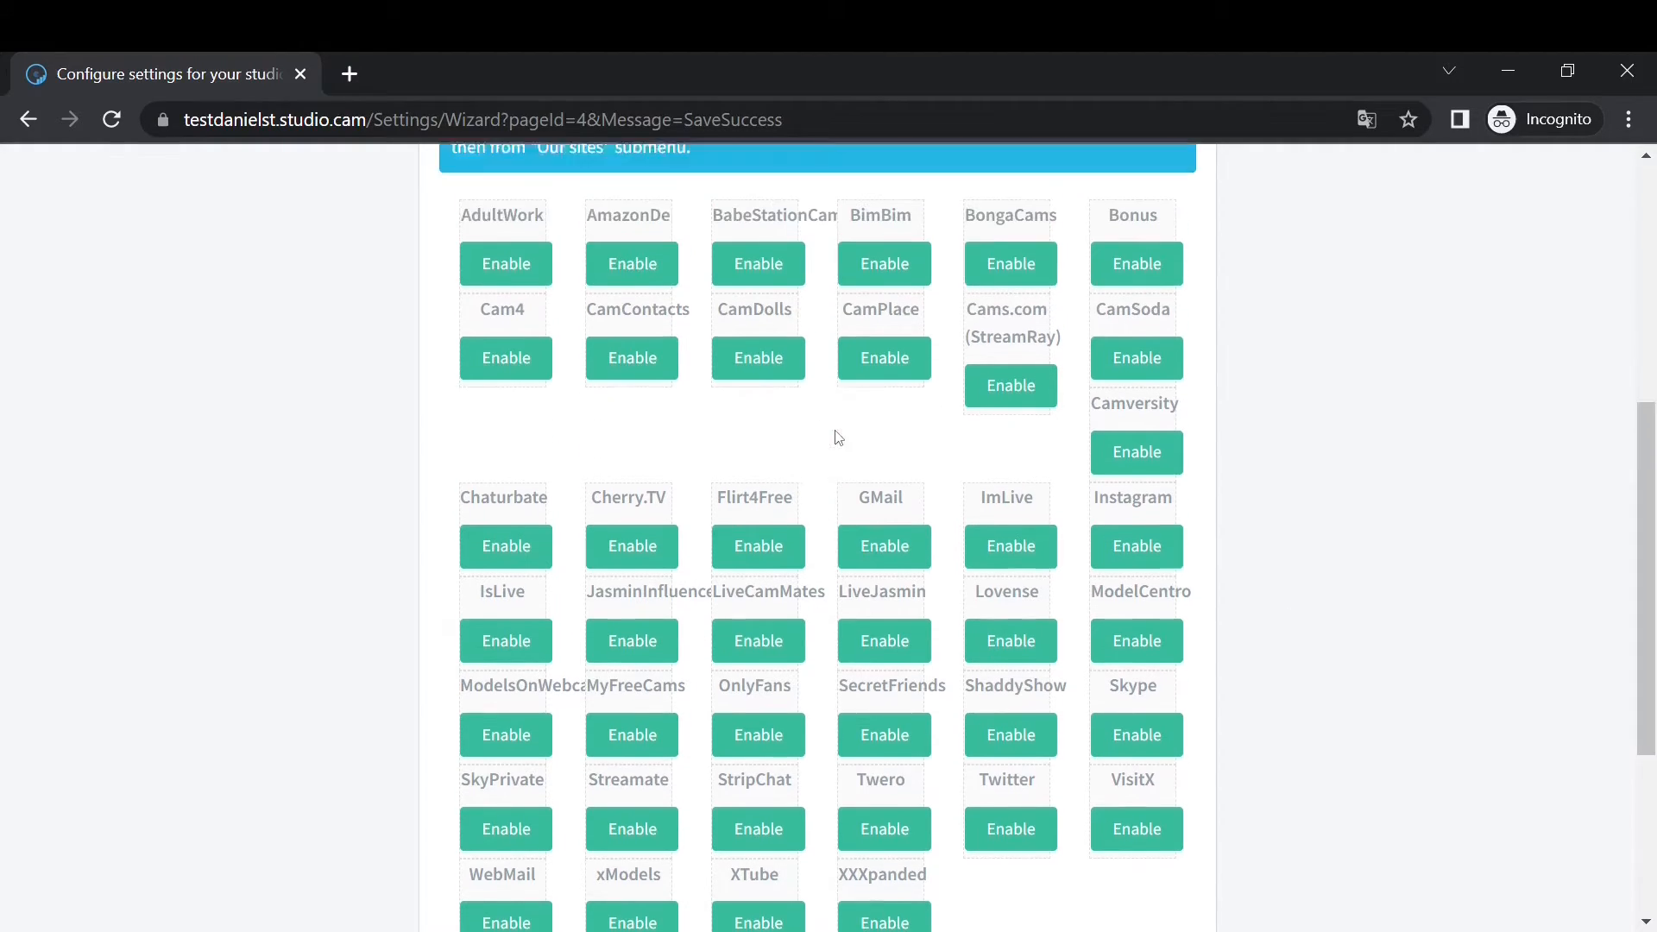
scroll(828, 440, down, 4)
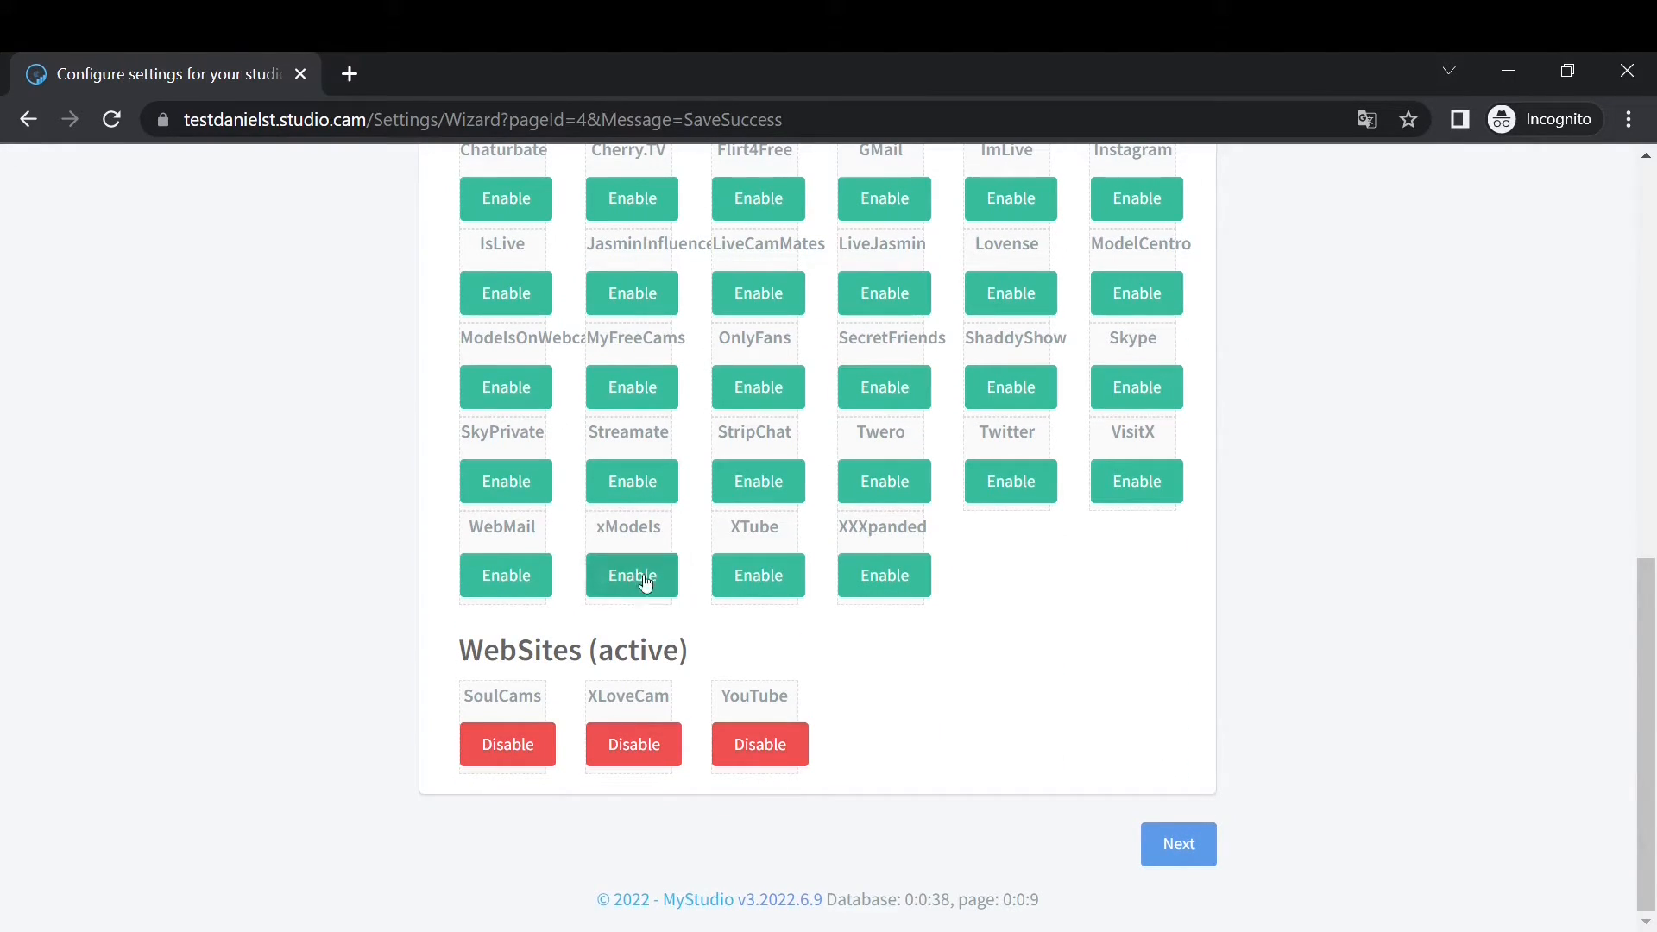
scroll(646, 584, up, 4)
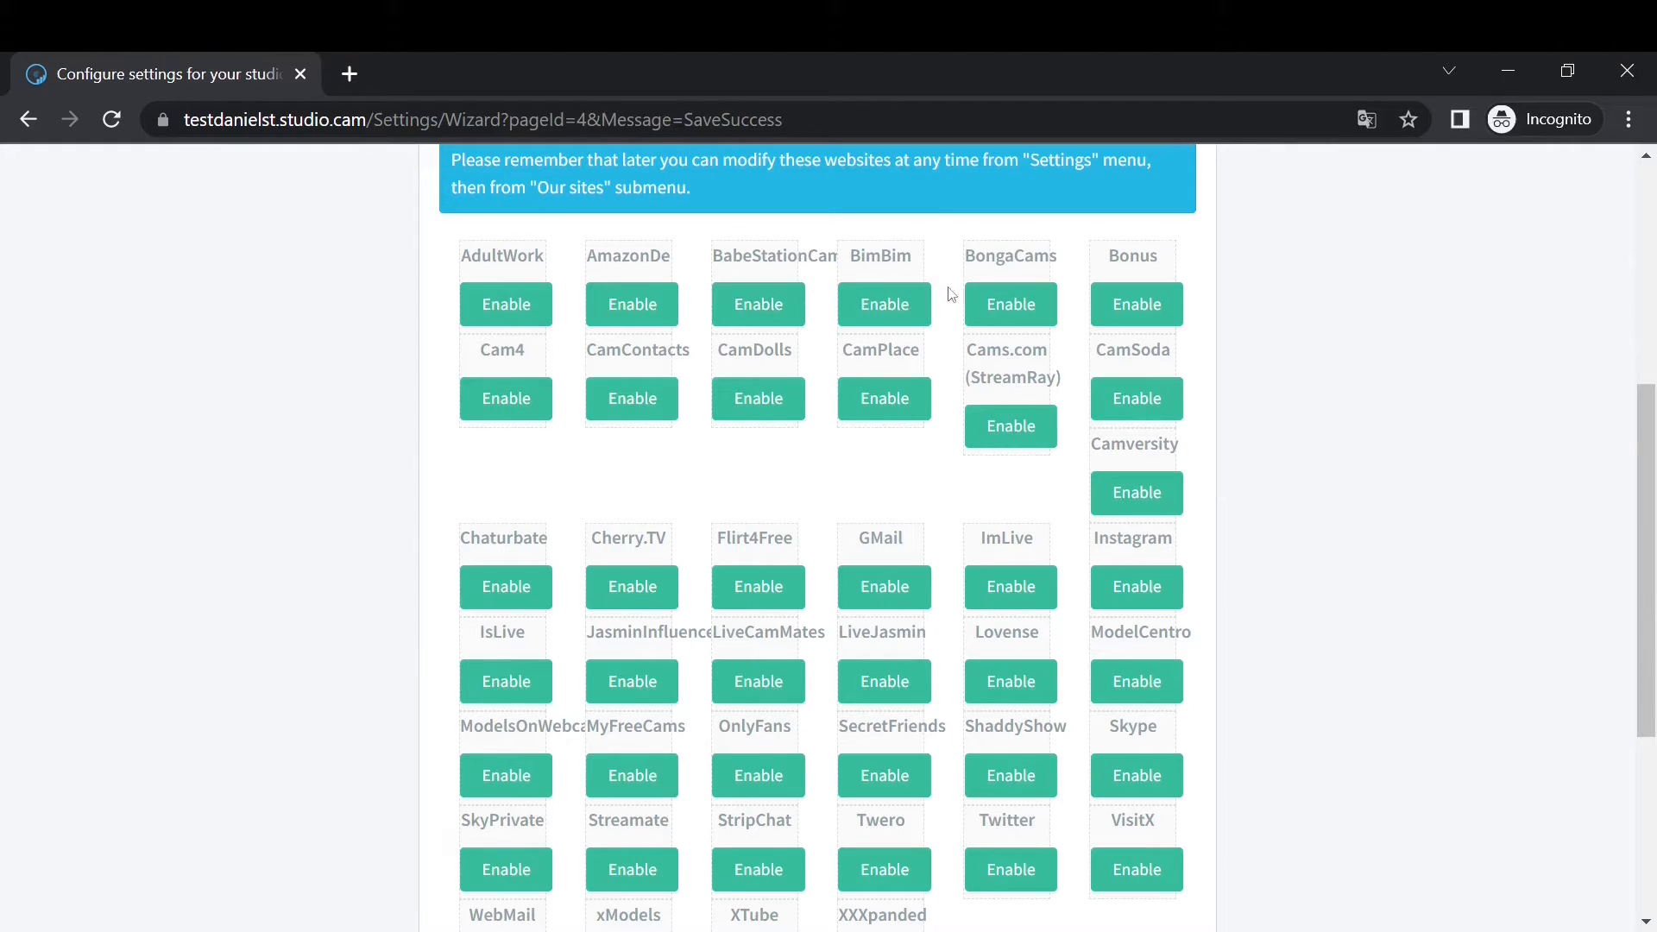
click(1018, 298)
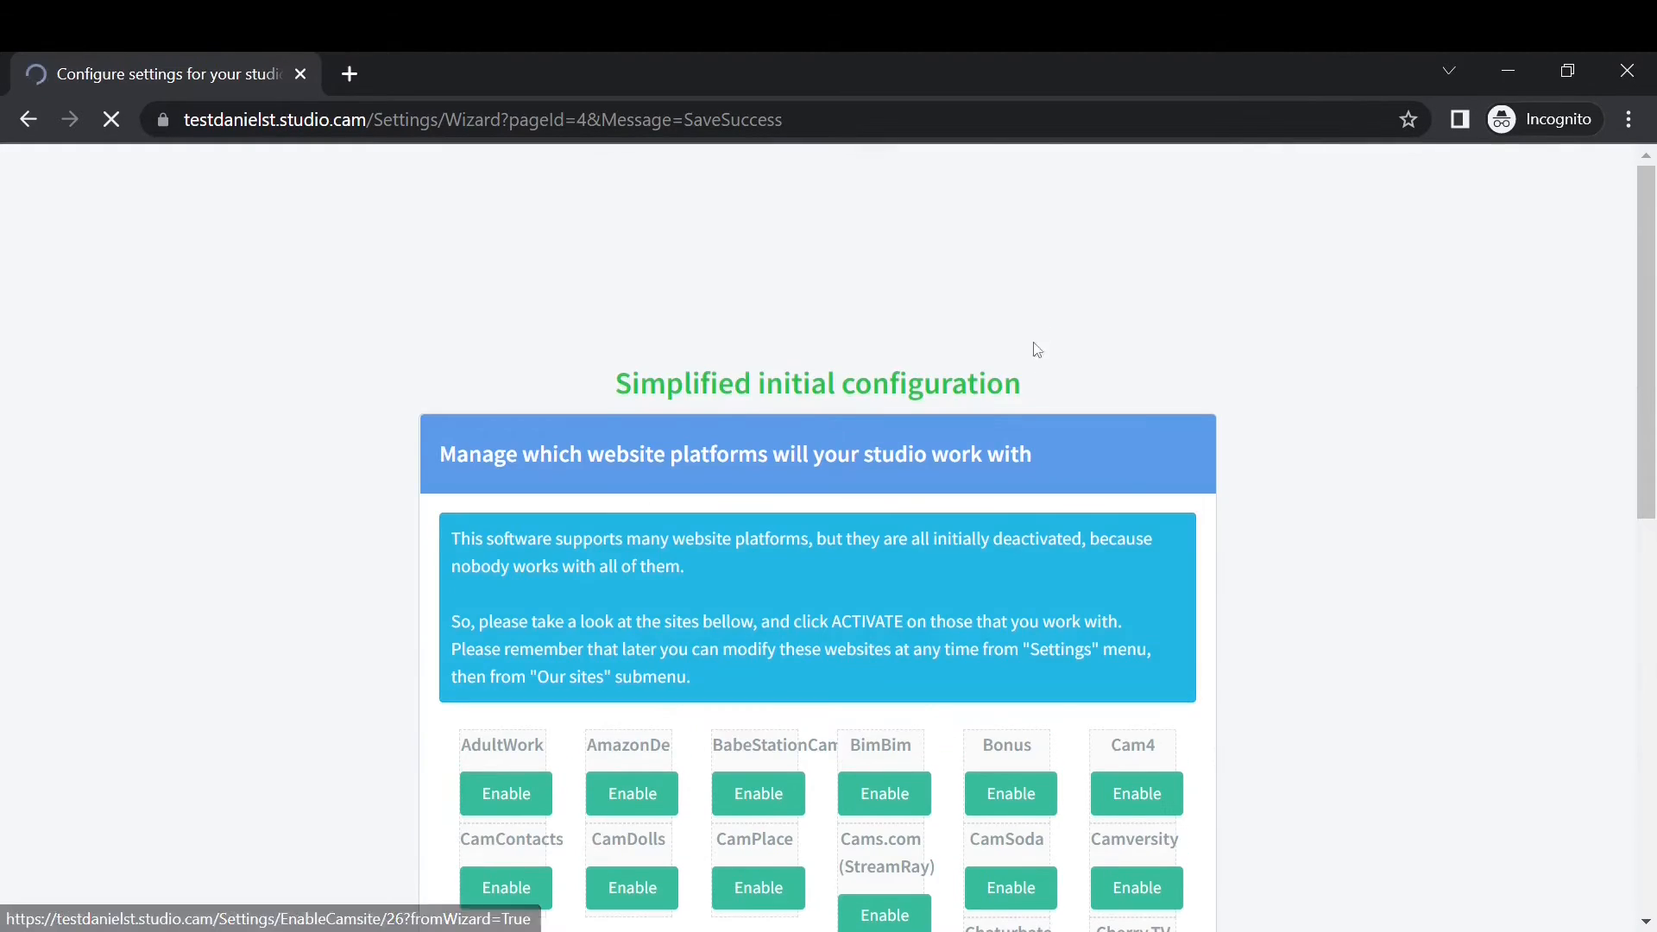
scroll(990, 367, down, 3)
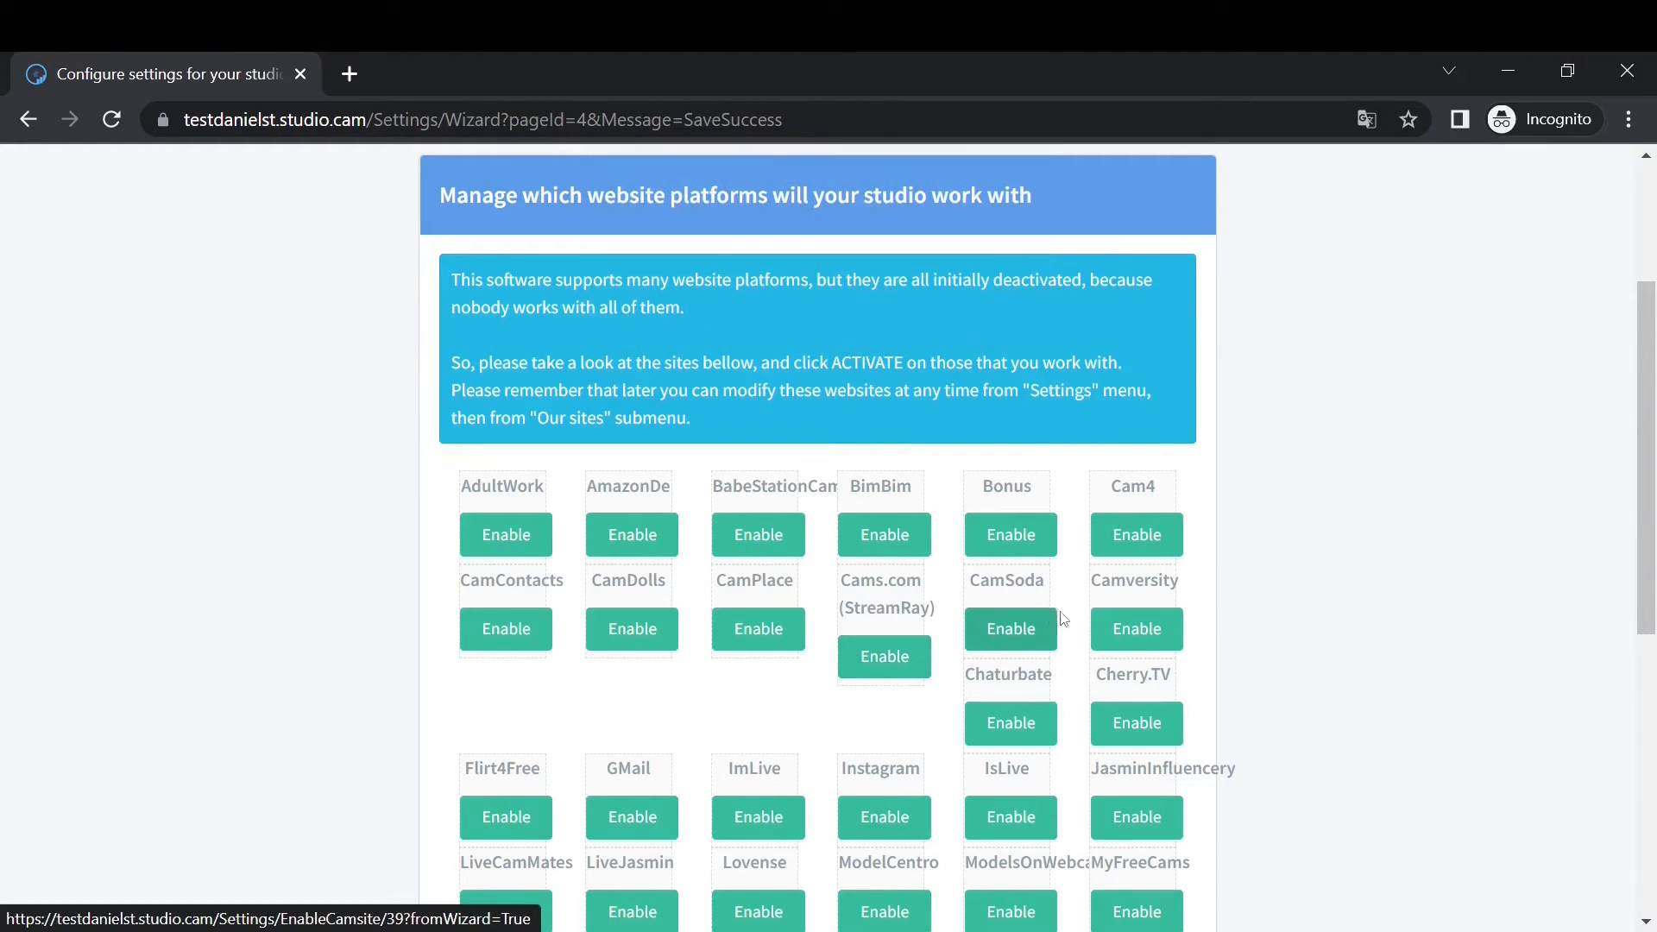
click(1011, 623)
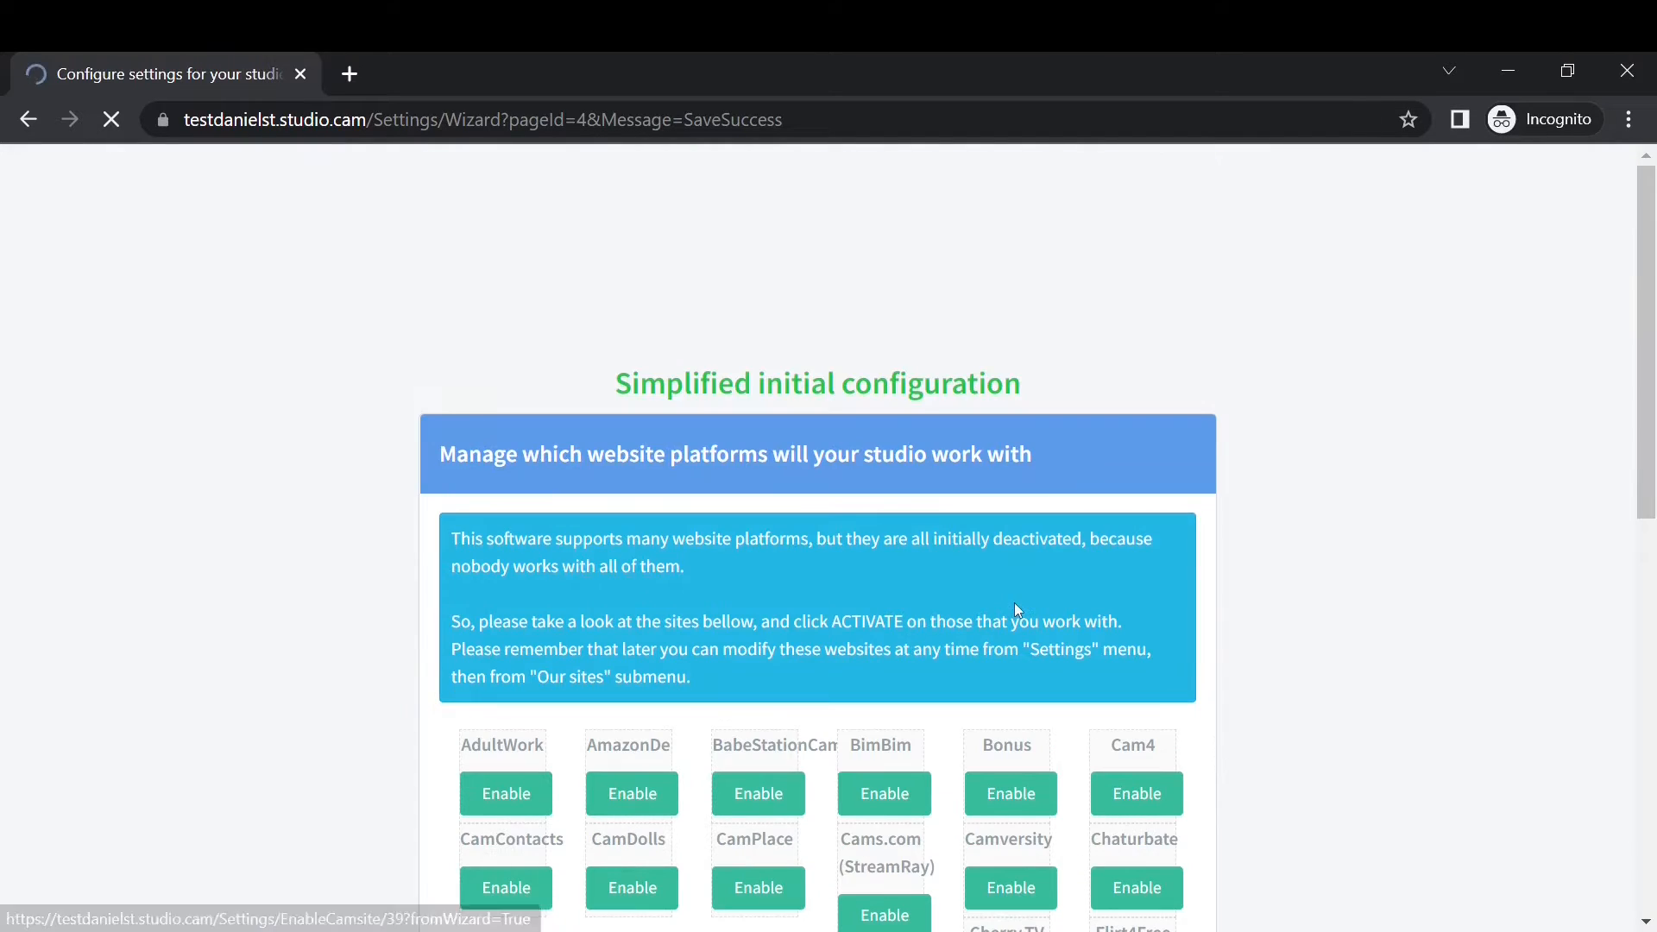
- Enable the Flirt4Free, Chaturbate, ImLive and LiveJasmin website platforms
scroll(1089, 623, down, 1)
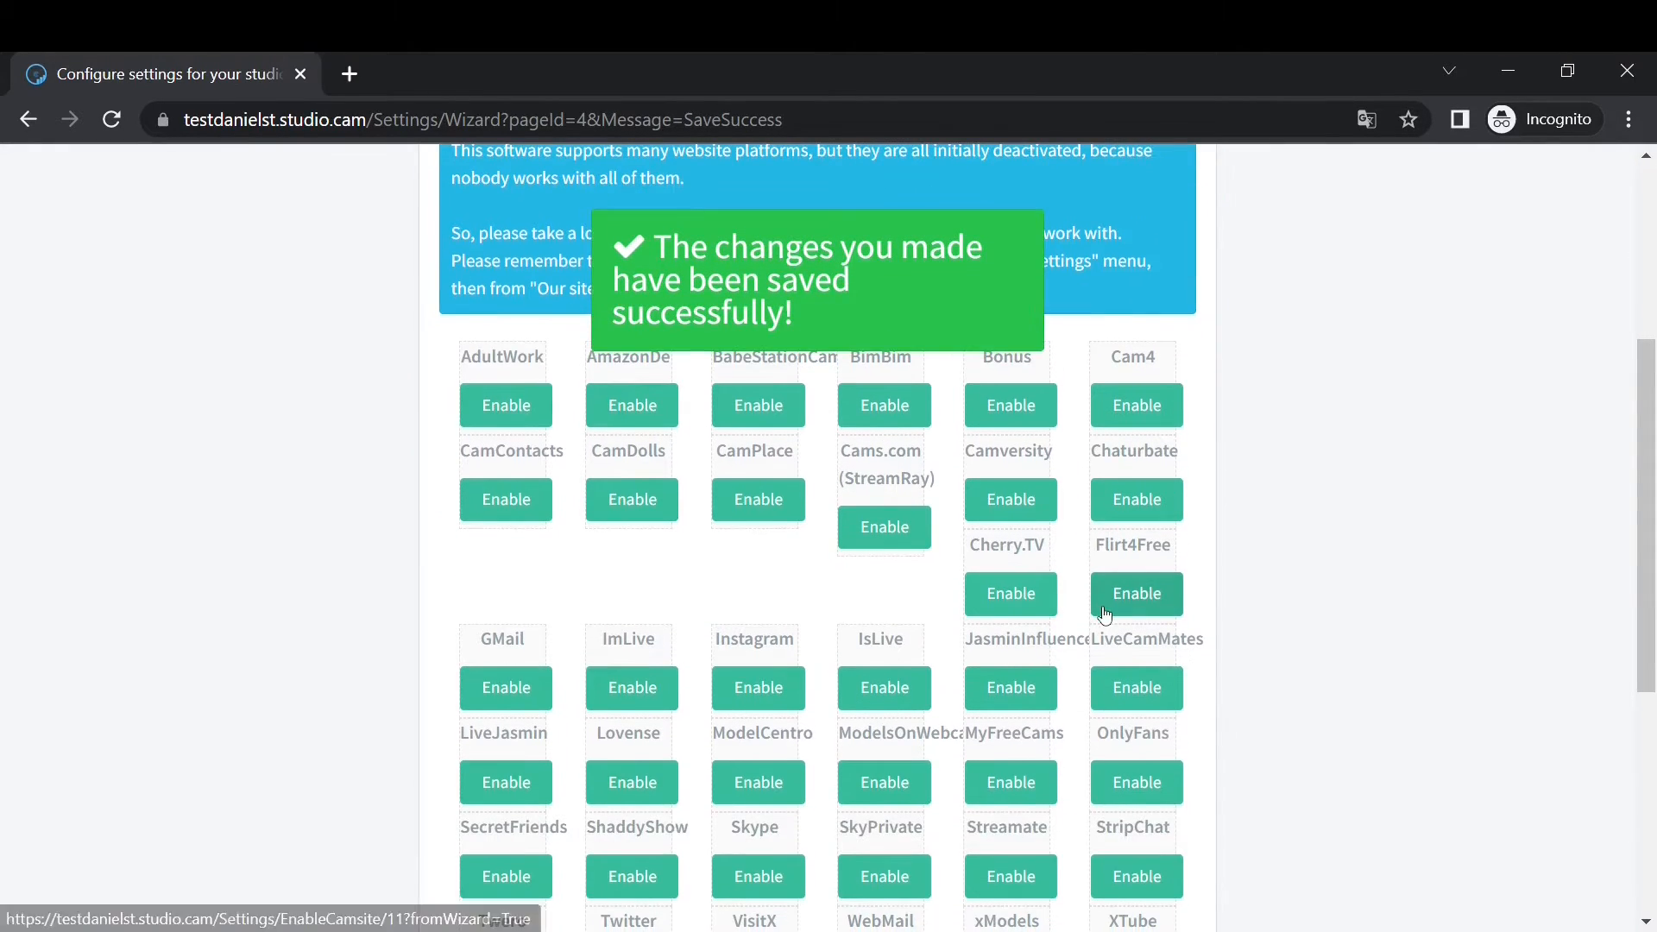
click(1136, 593)
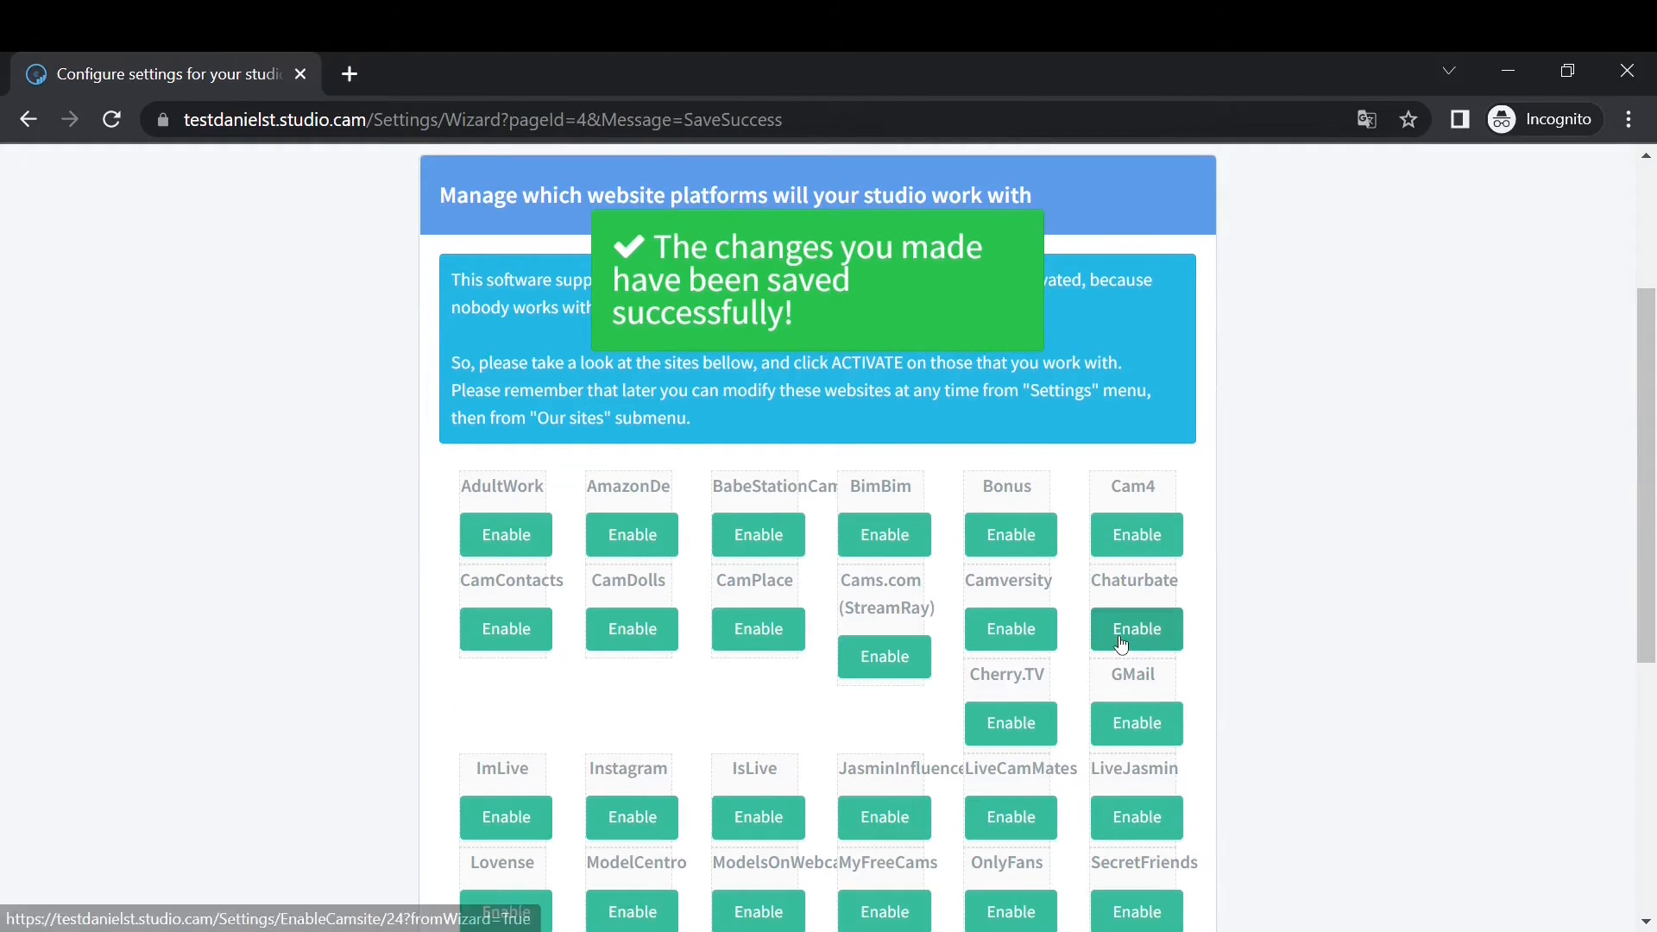
click(1120, 633)
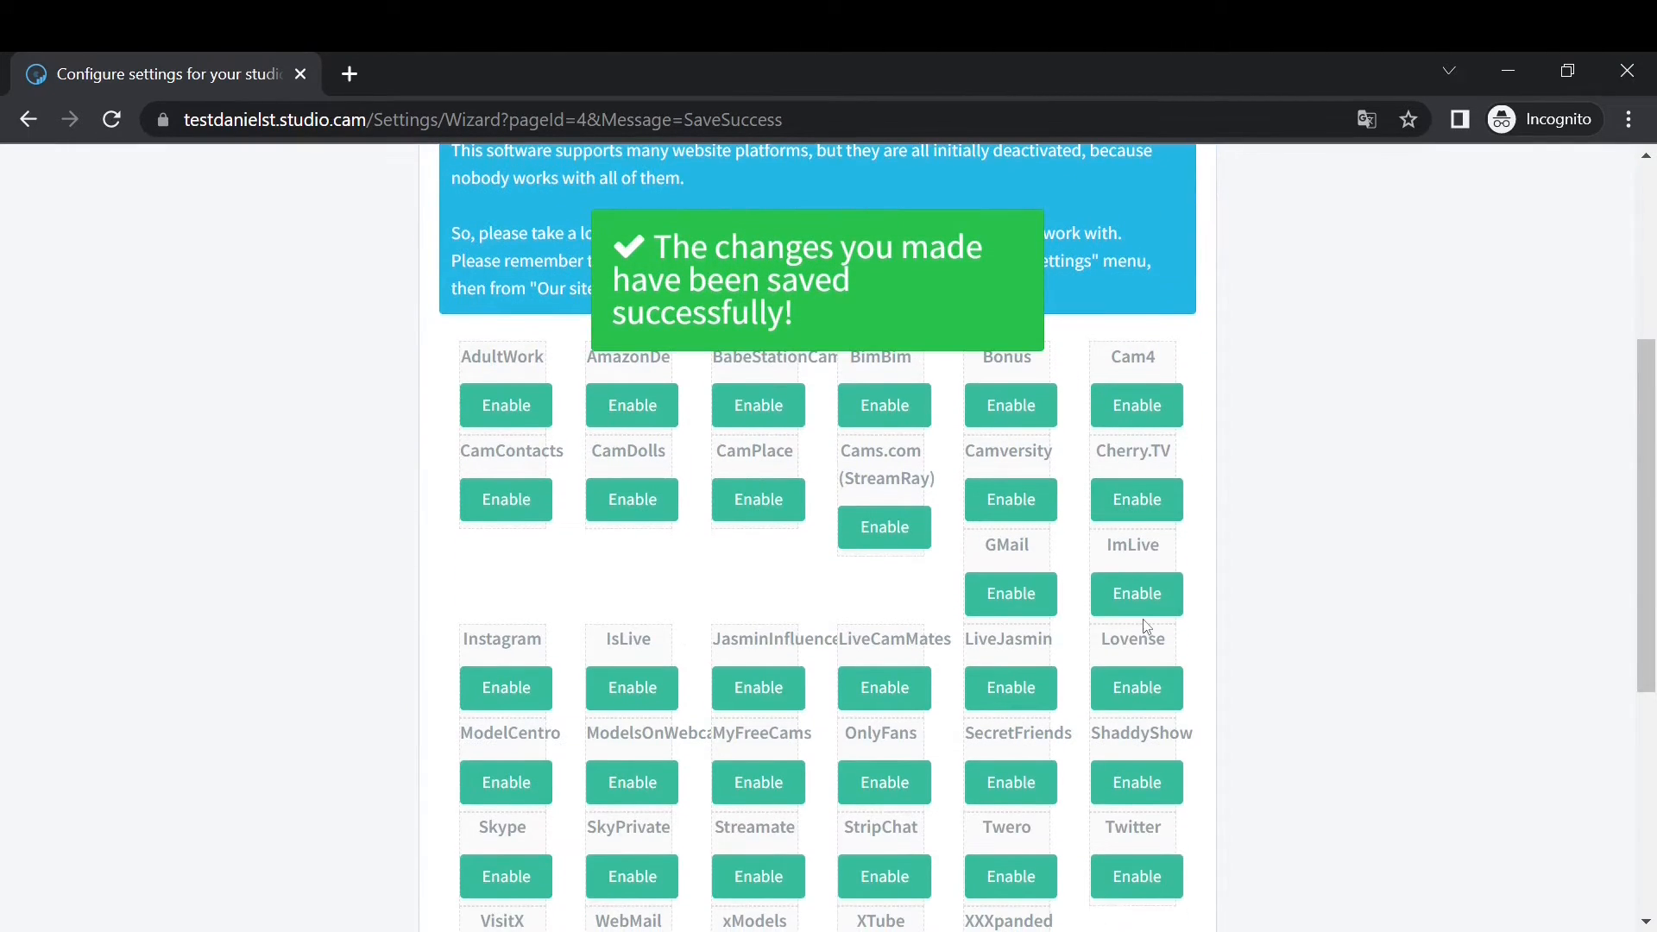
click(1119, 608)
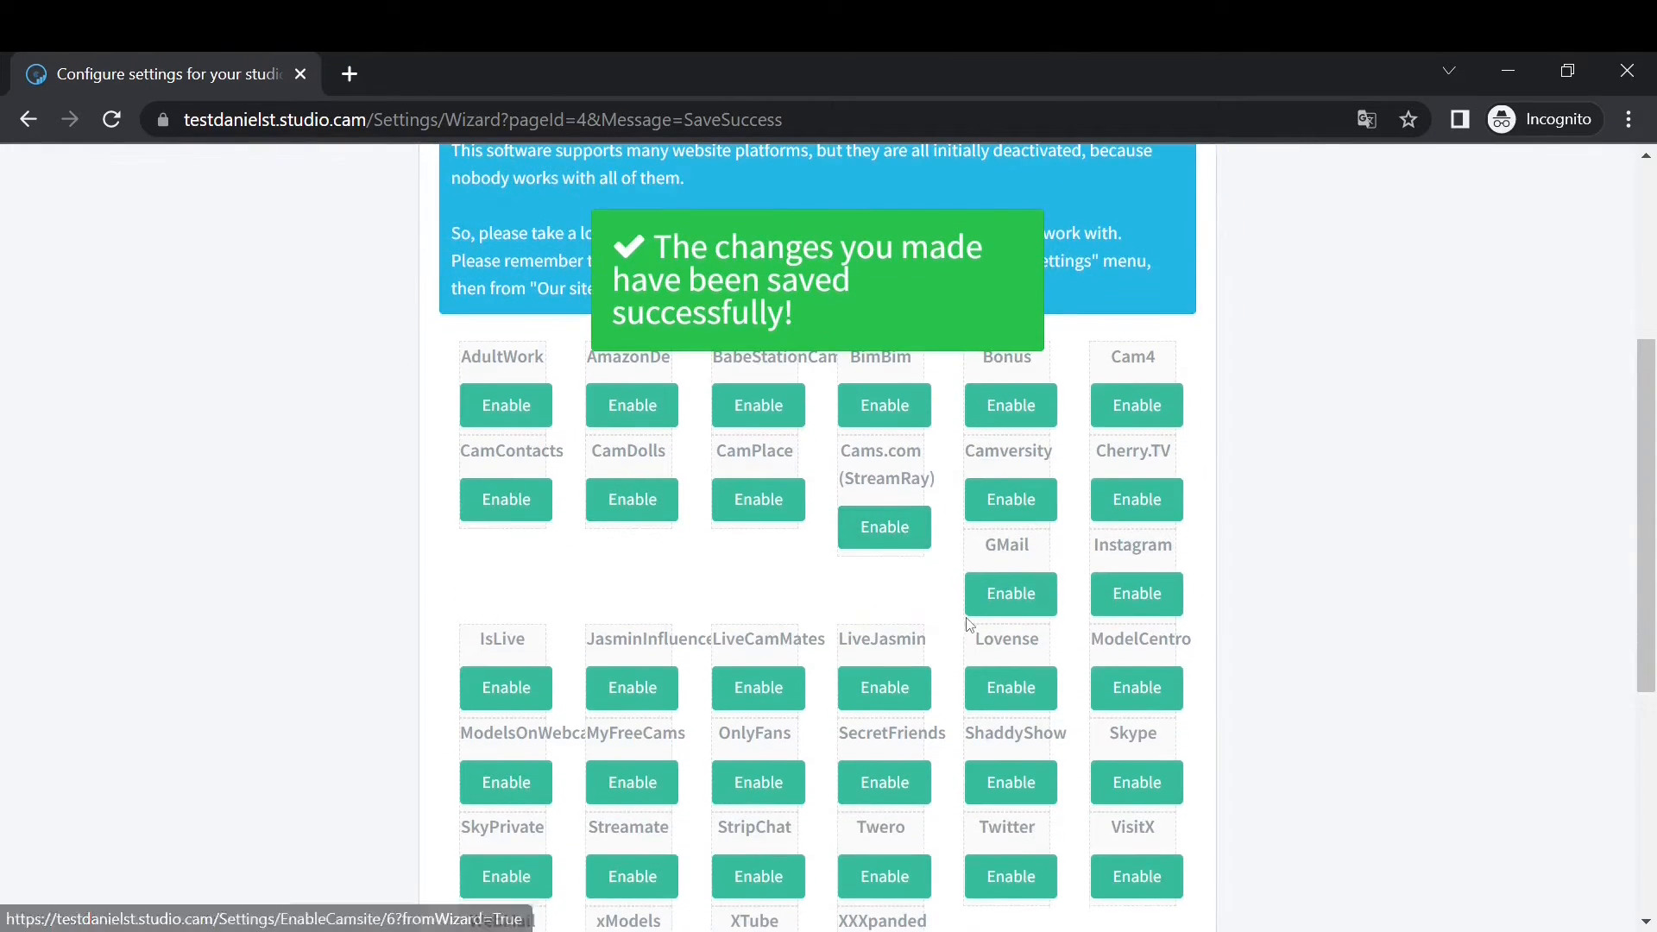
click(887, 688)
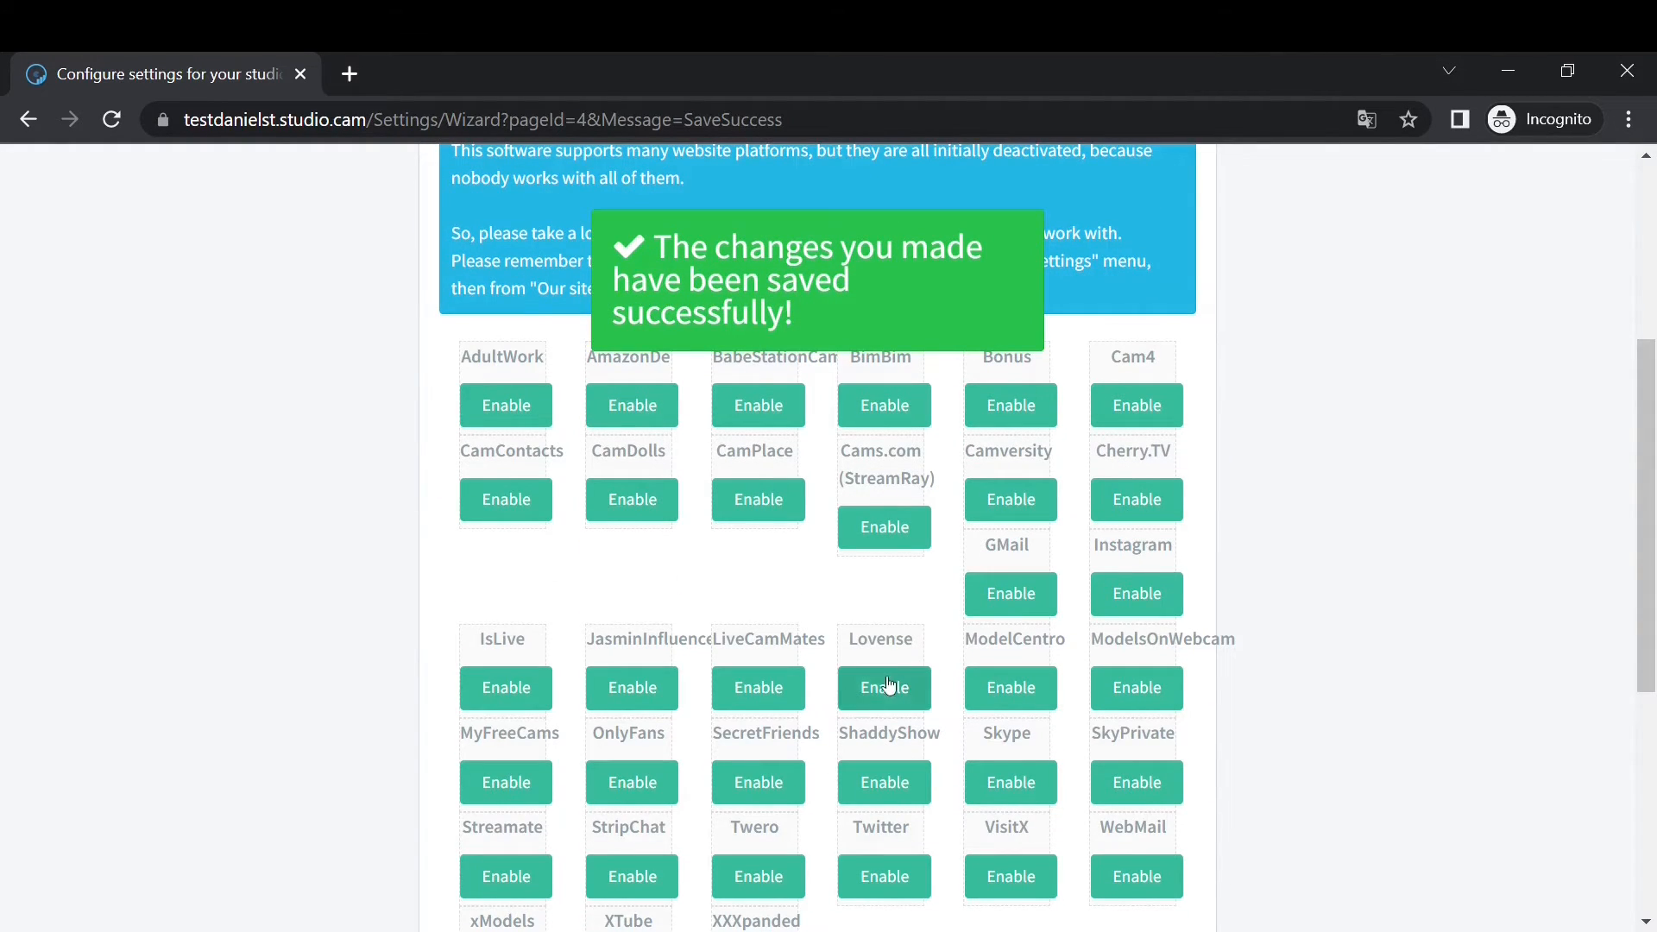
- Enable the MyFreeCams and Streamate website platforms
scroll(956, 668, down, 1)
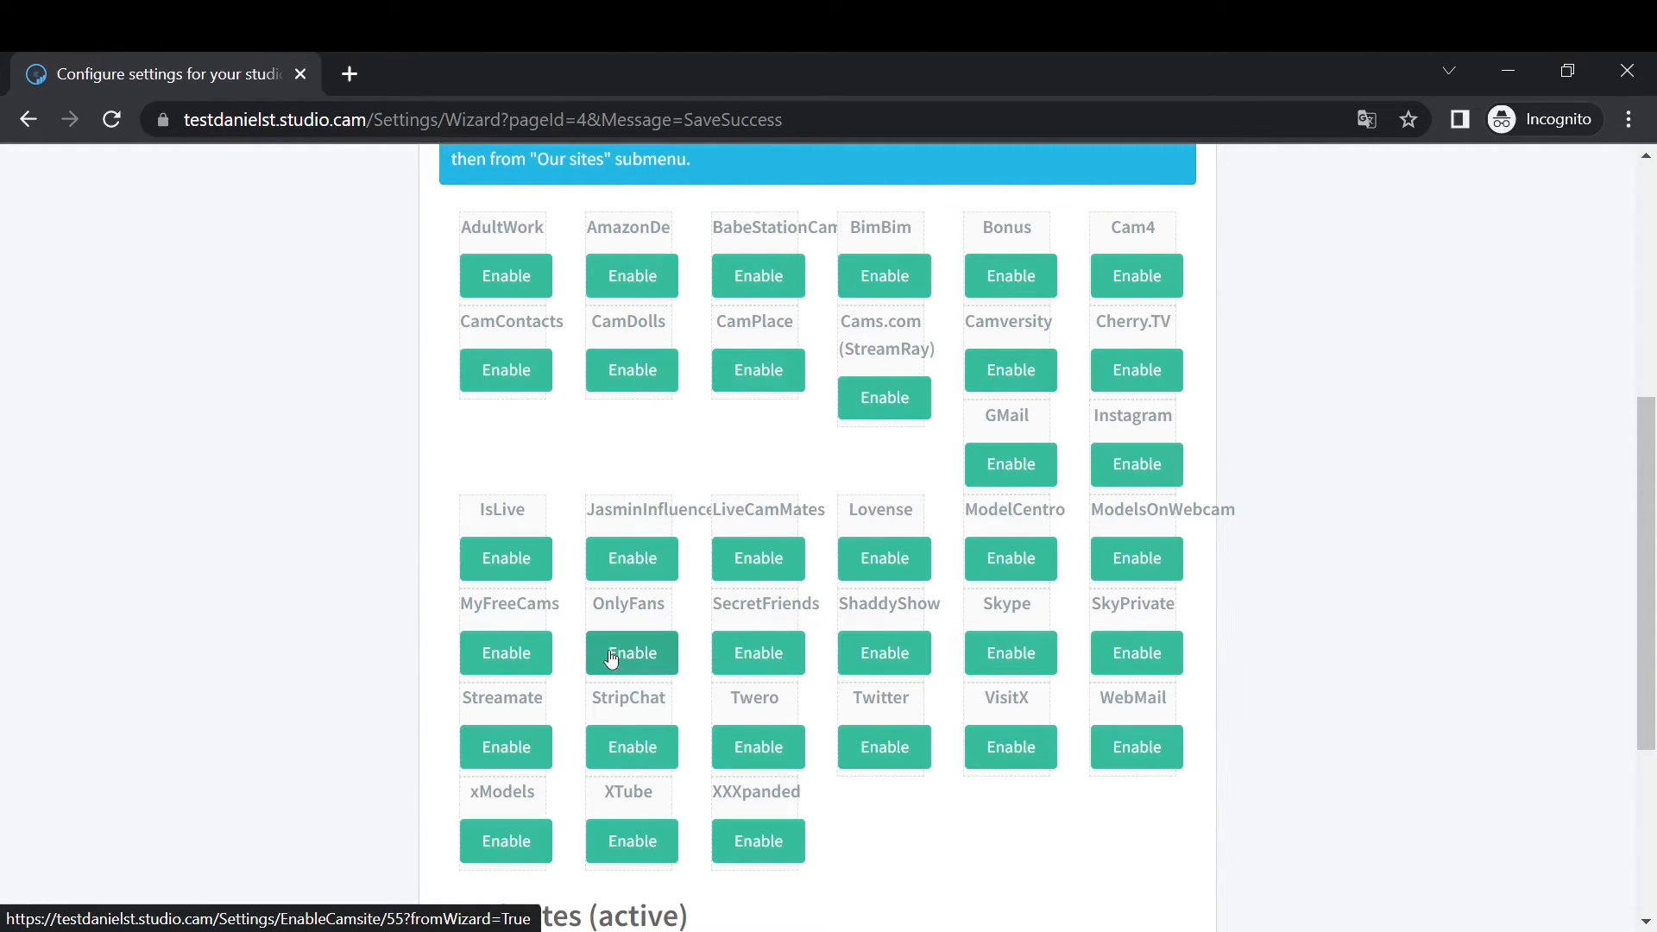
click(521, 655)
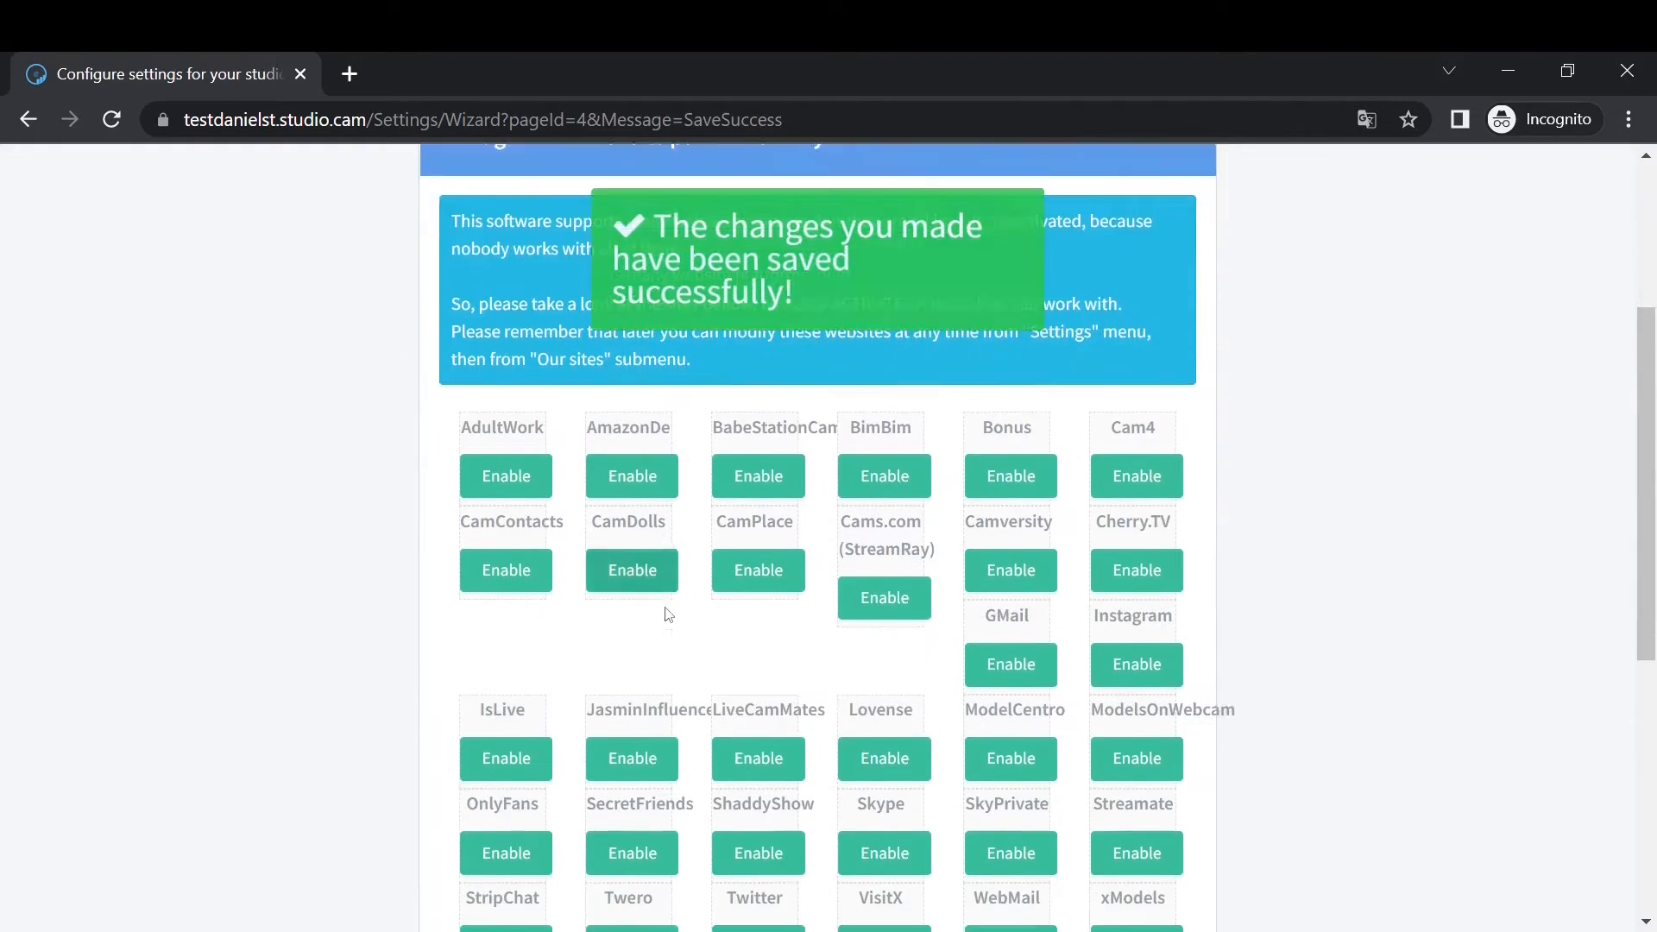
click(1150, 790)
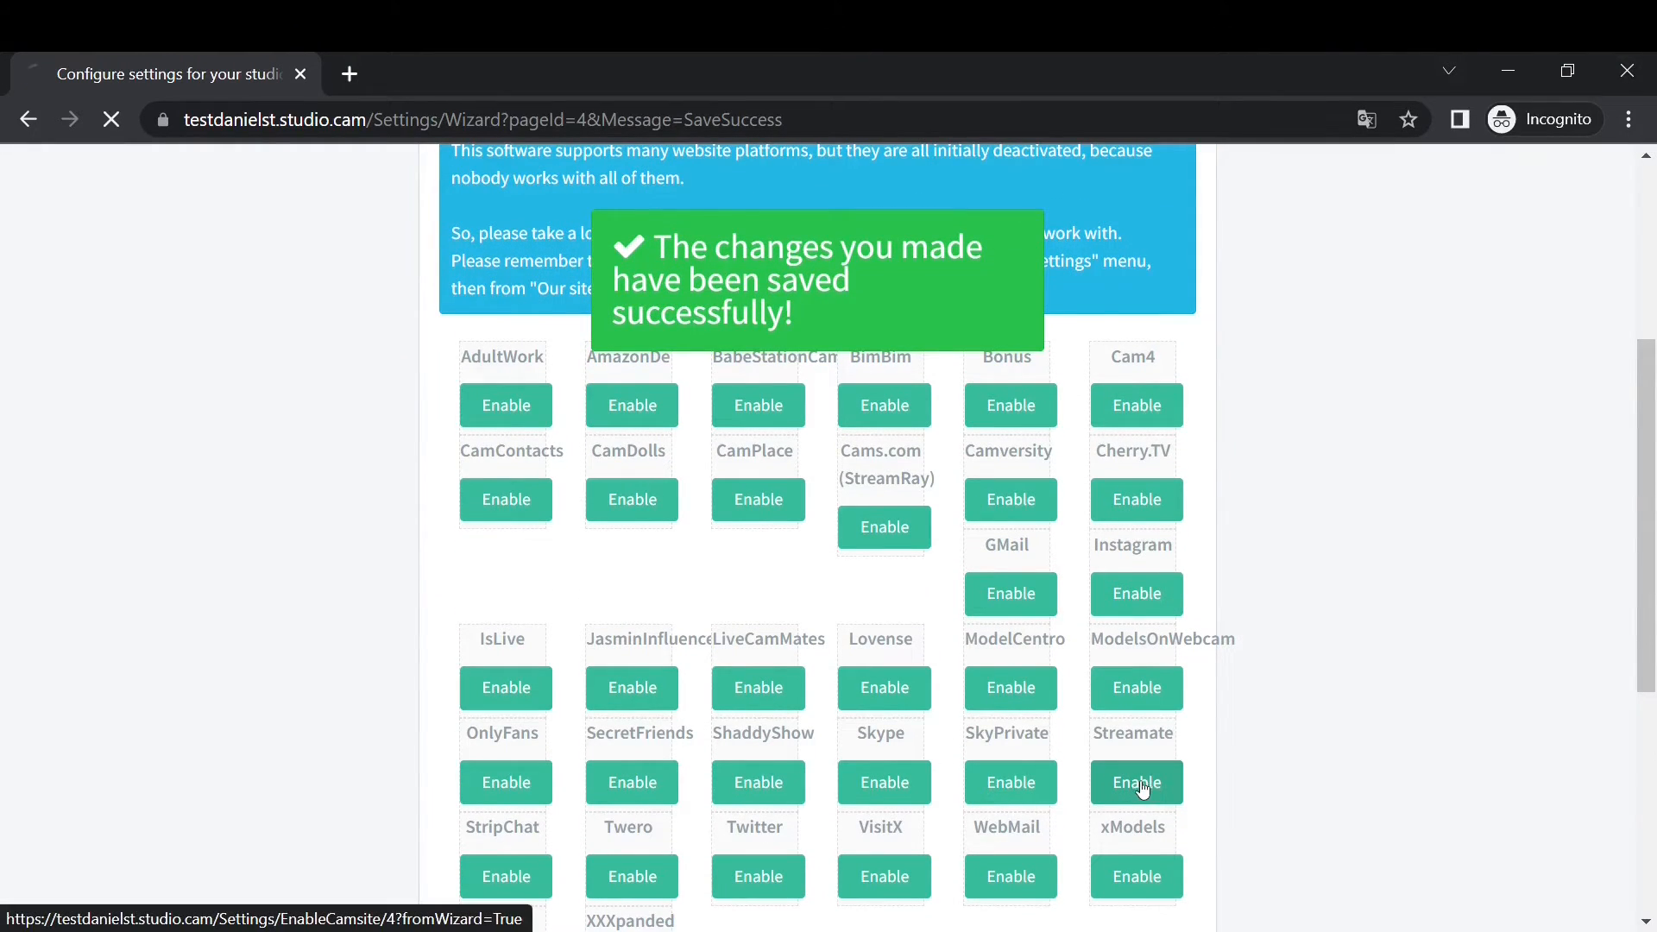
- Check the enabled platforms in the active websites list and continue to the studio locations page
scroll(1119, 739, down, 3)
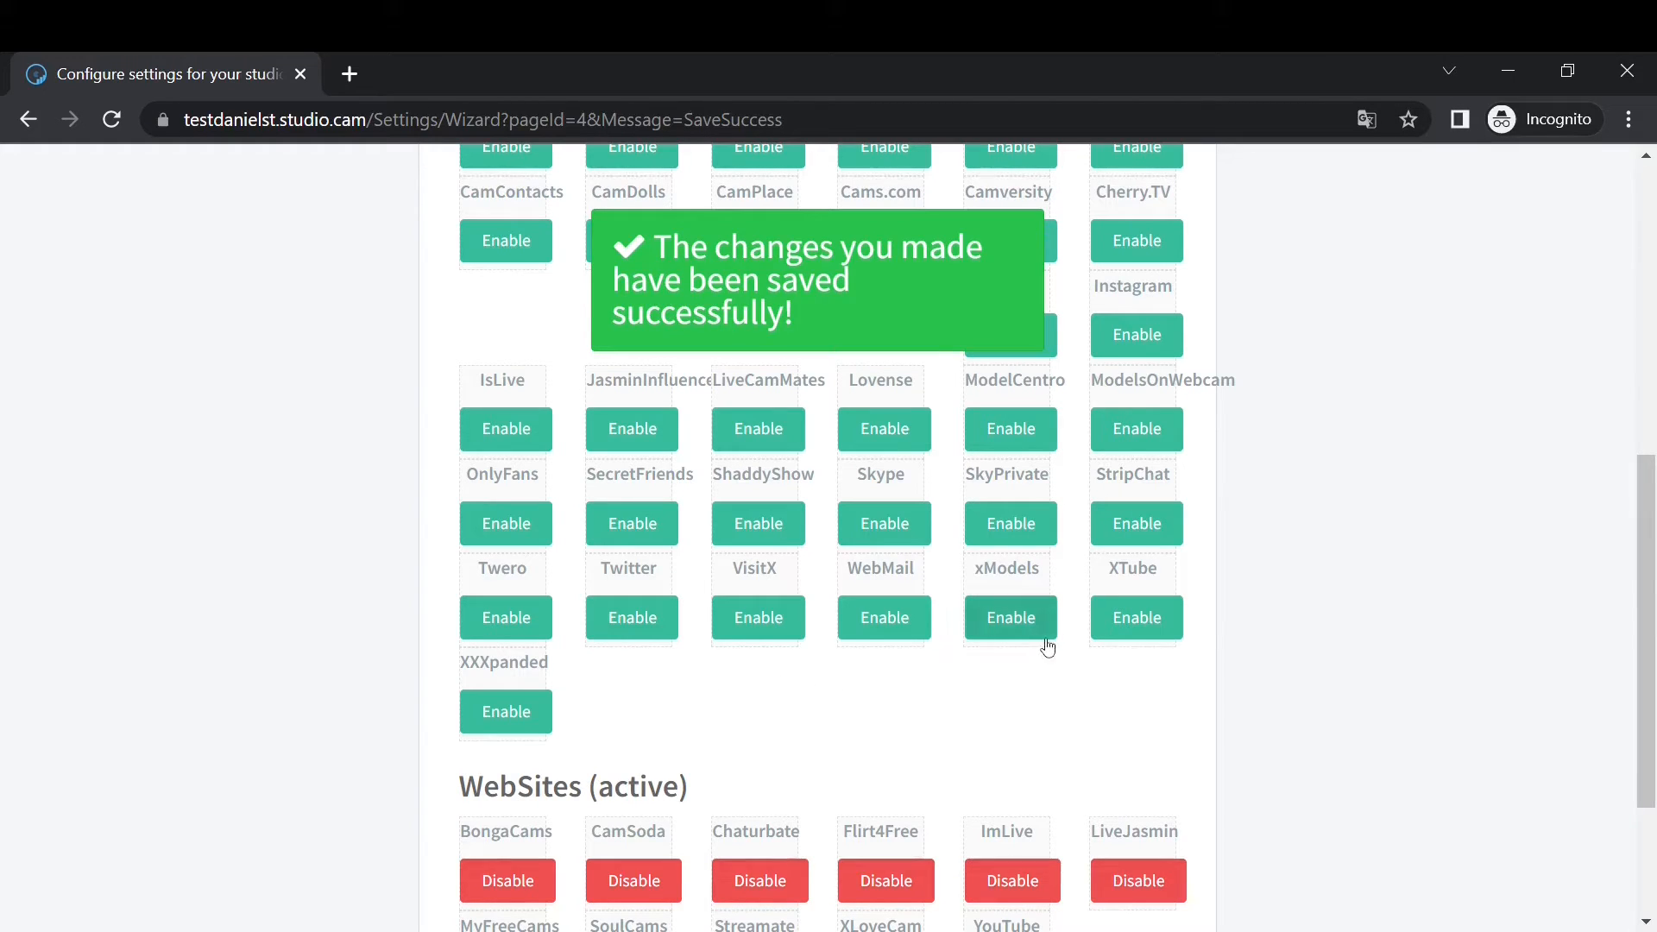
scroll(1048, 647, down, 3)
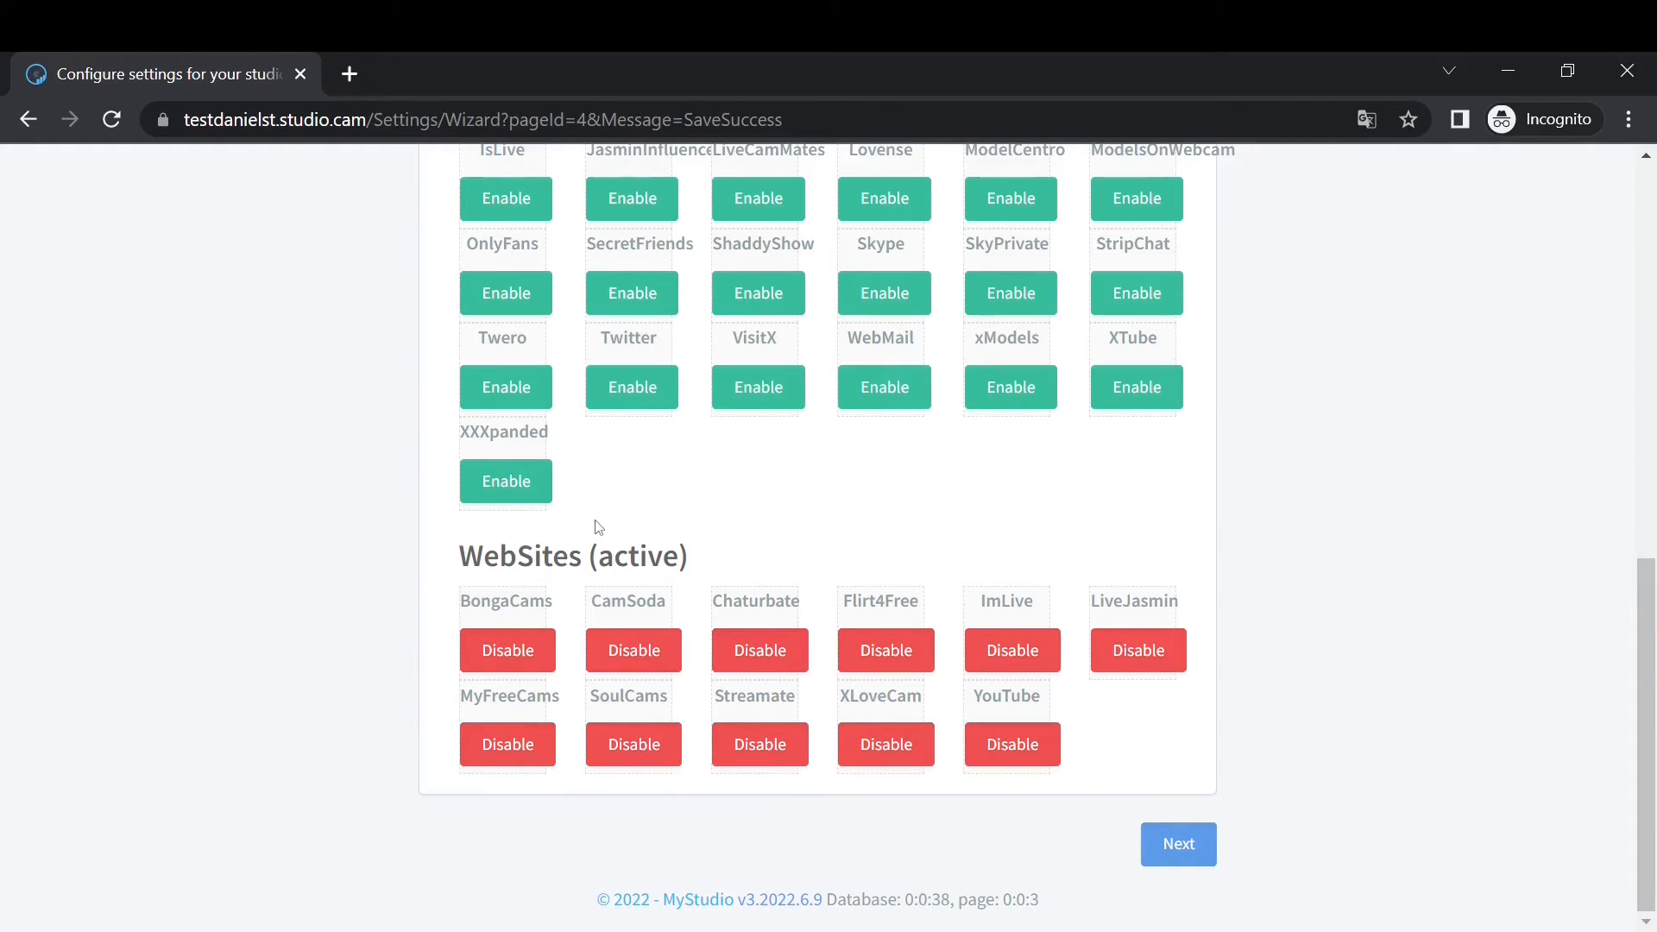
scroll(659, 491, up, 6)
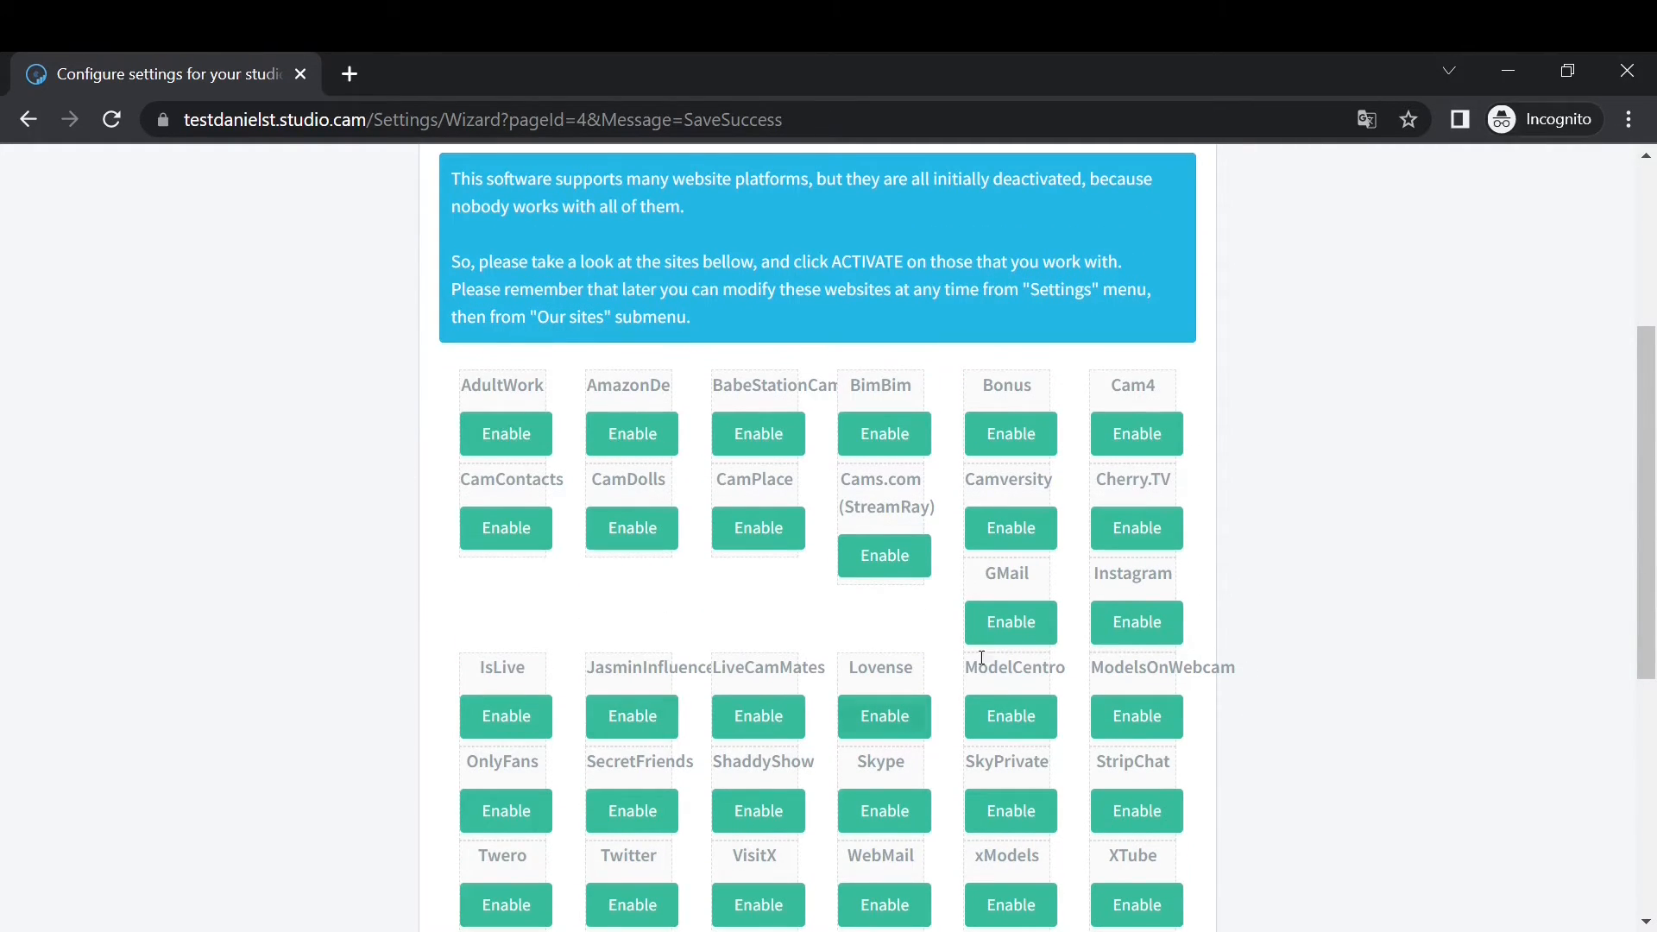
scroll(712, 673, down, 6)
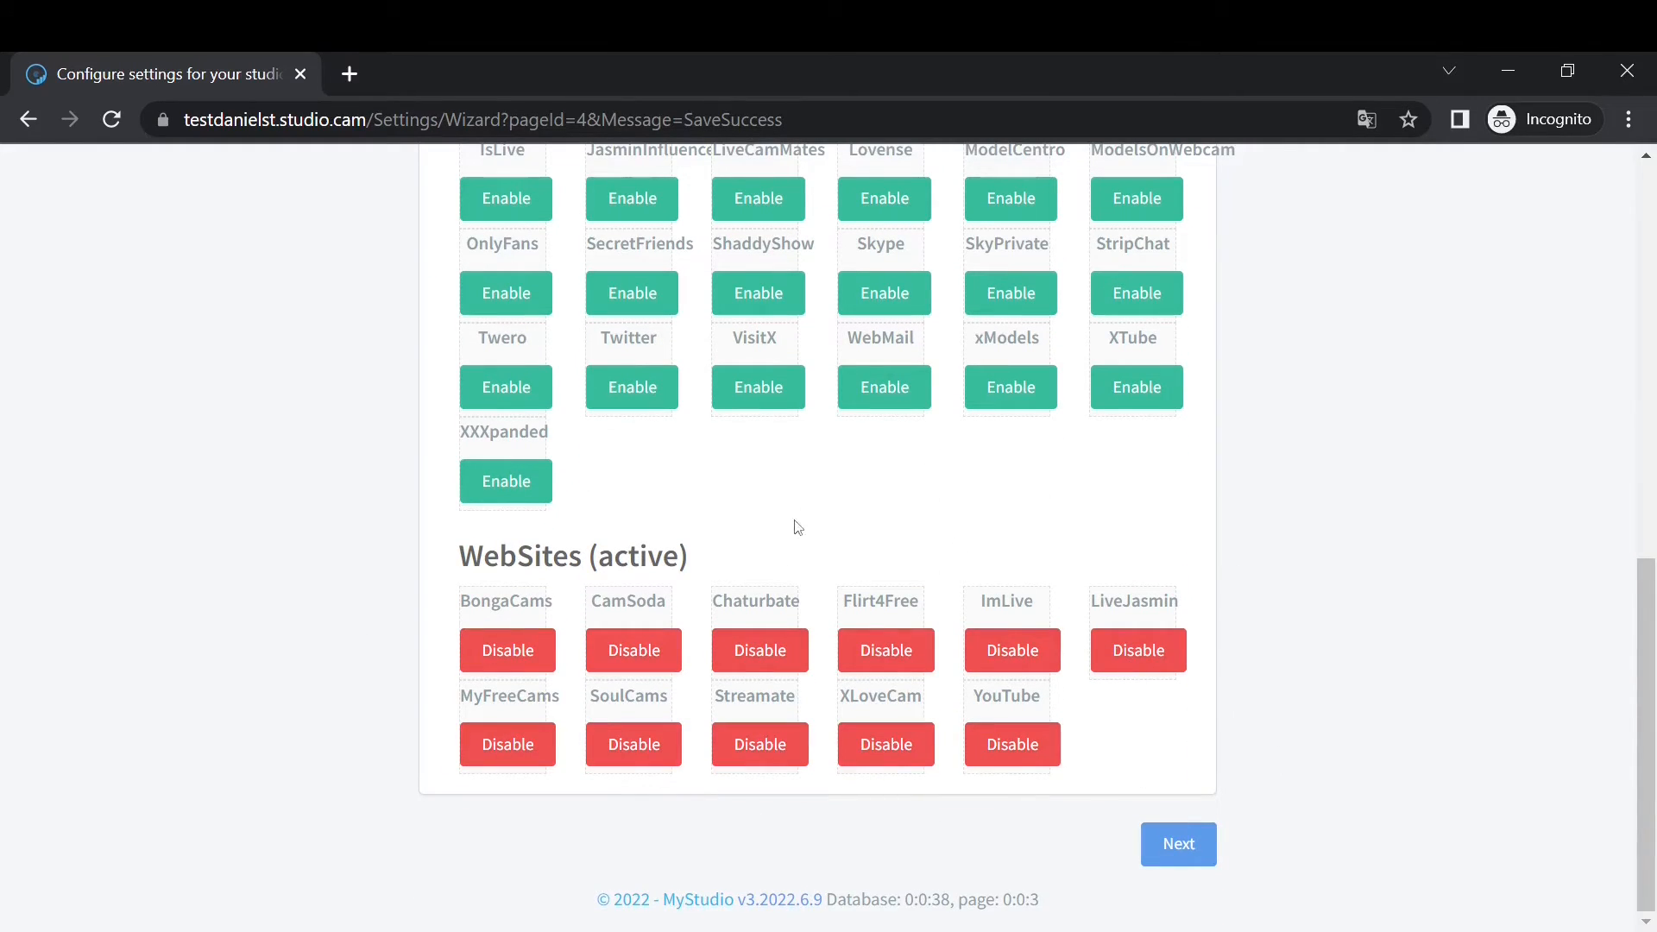
click(1177, 845)
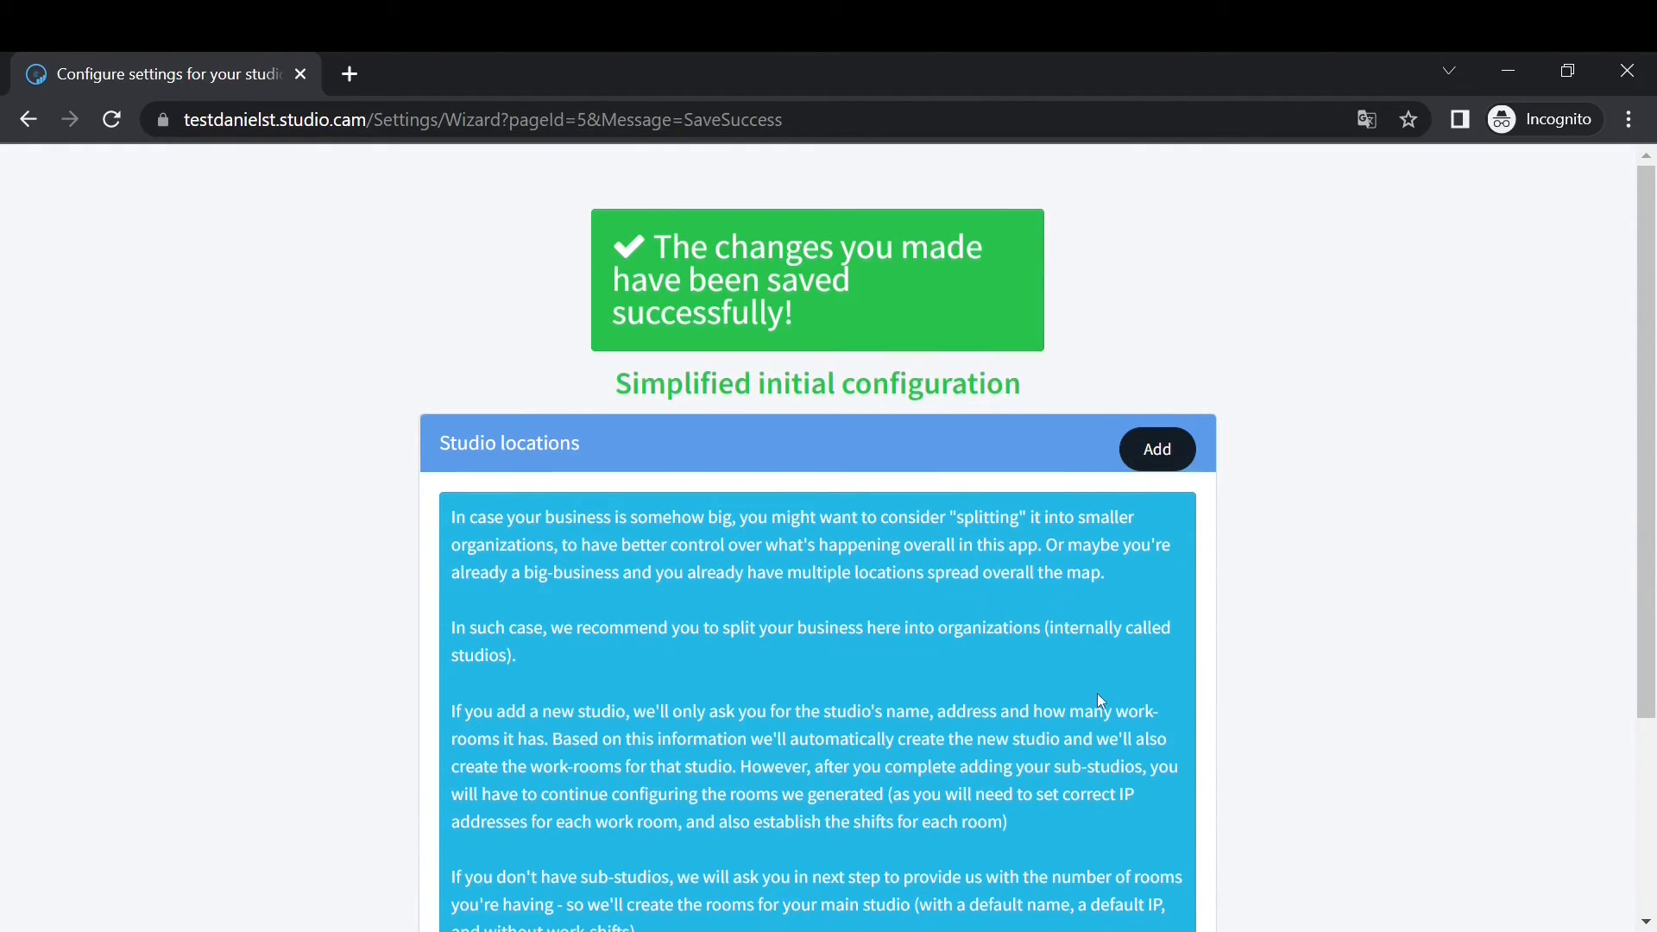
- Read the studio locations explanation on splitting the business into sub-studios and examine the locations table below it
scroll(1096, 693, down, 1)
scroll(1096, 692, up, 1)
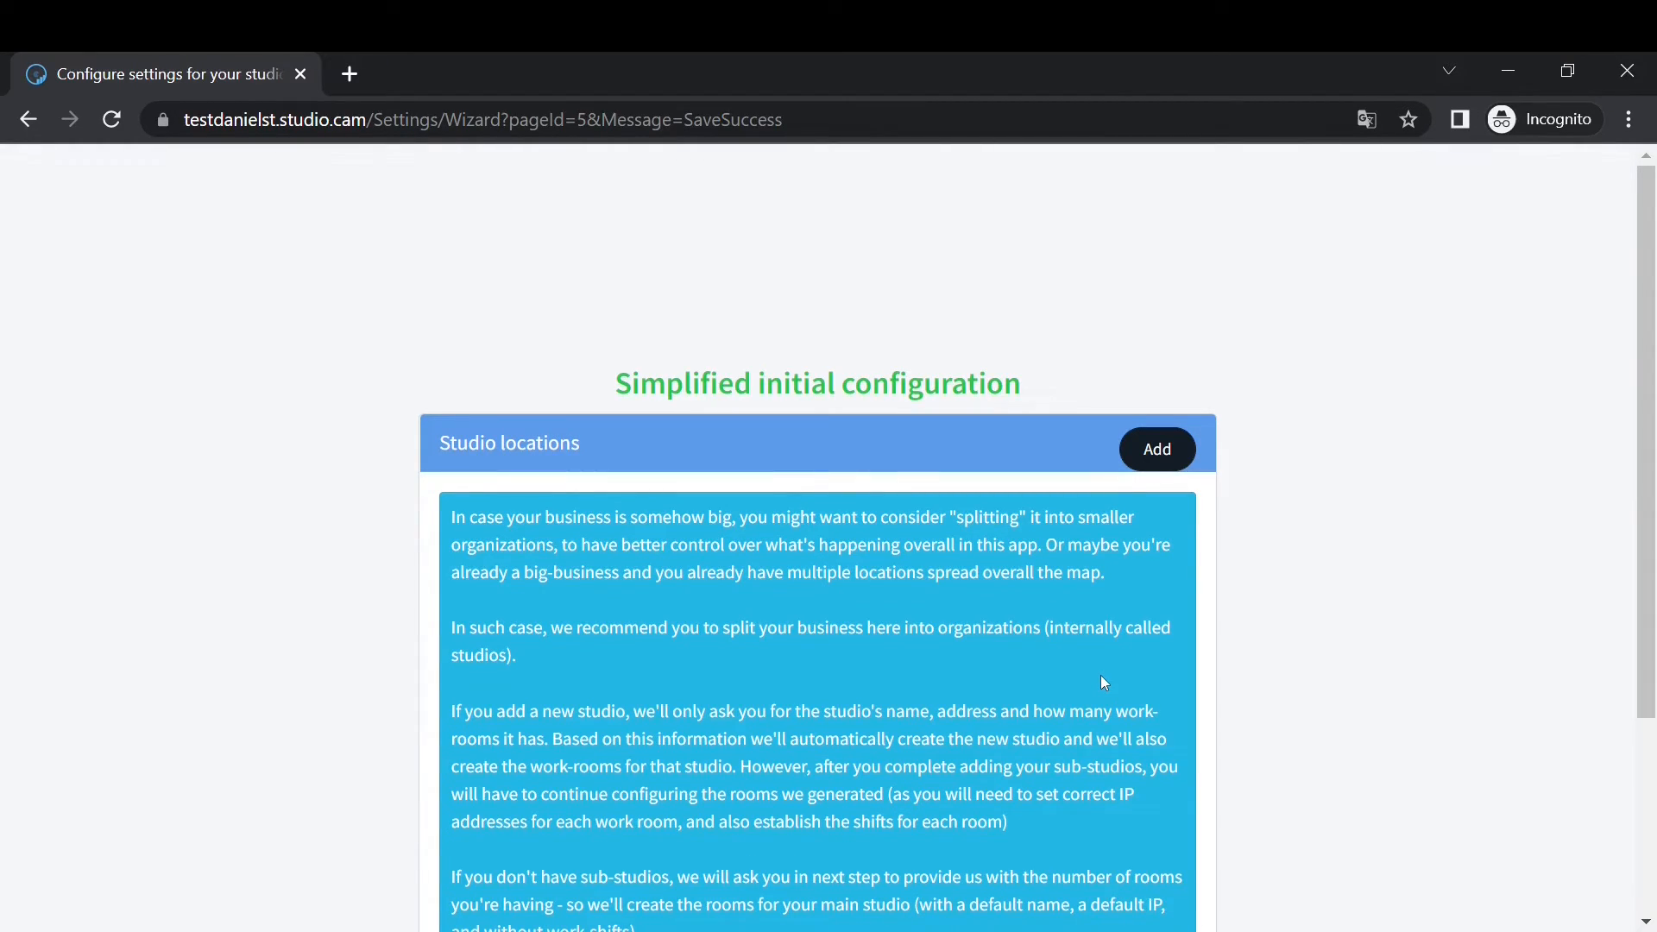
scroll(1041, 426, down, 3)
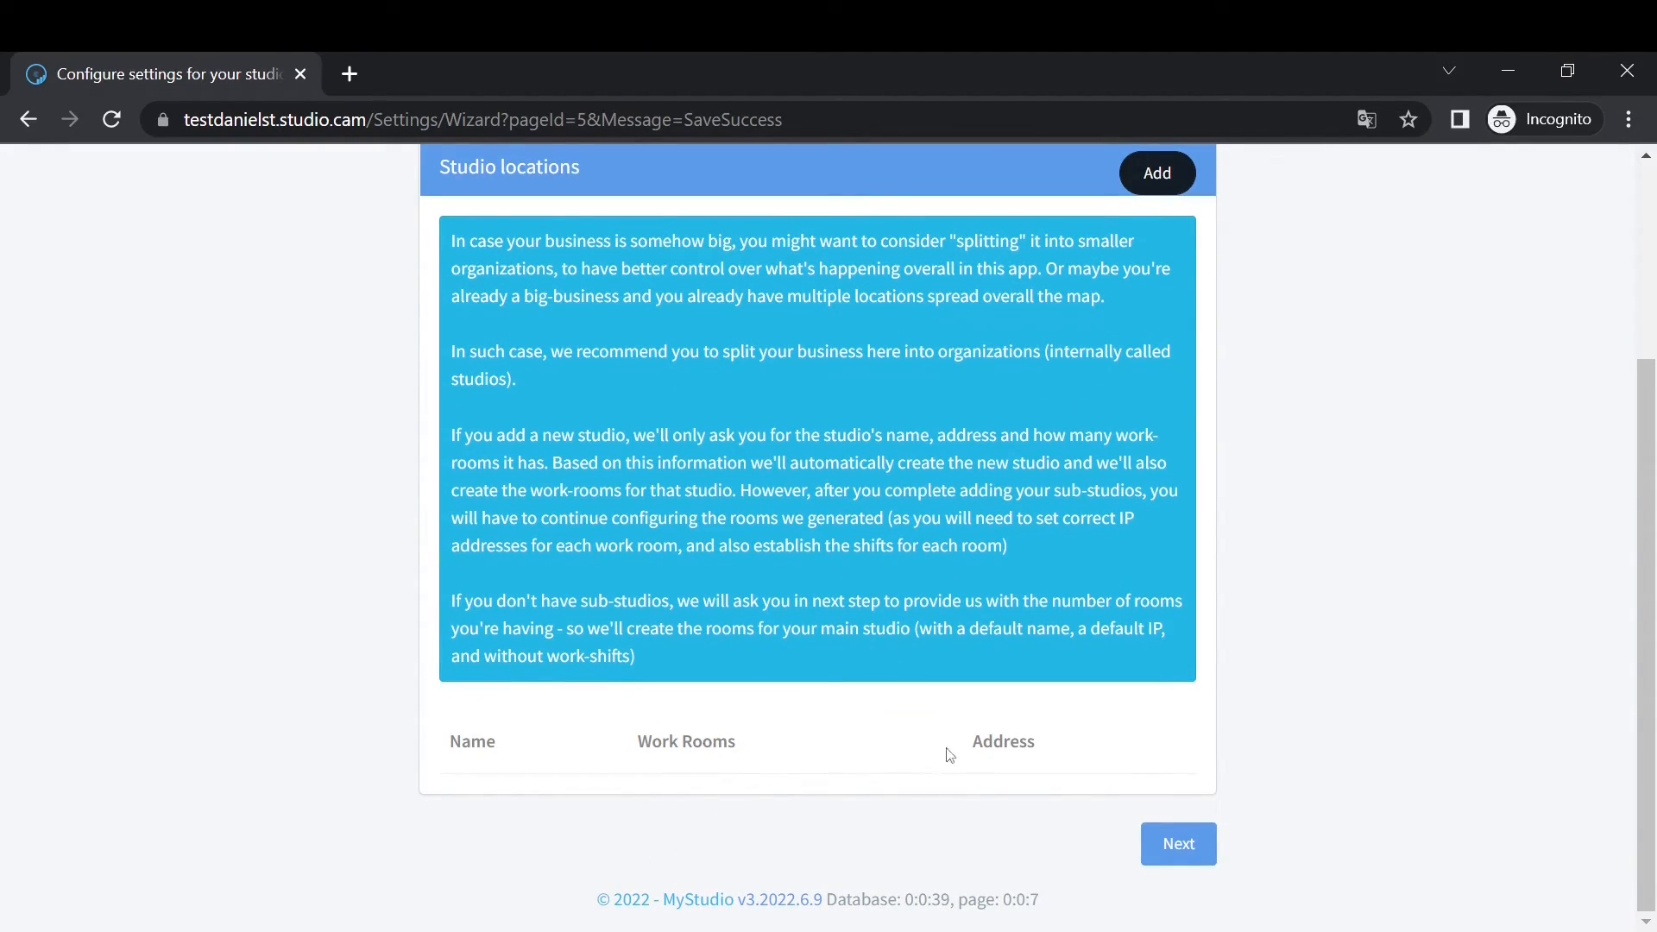
scroll(1126, 824, up, 3)
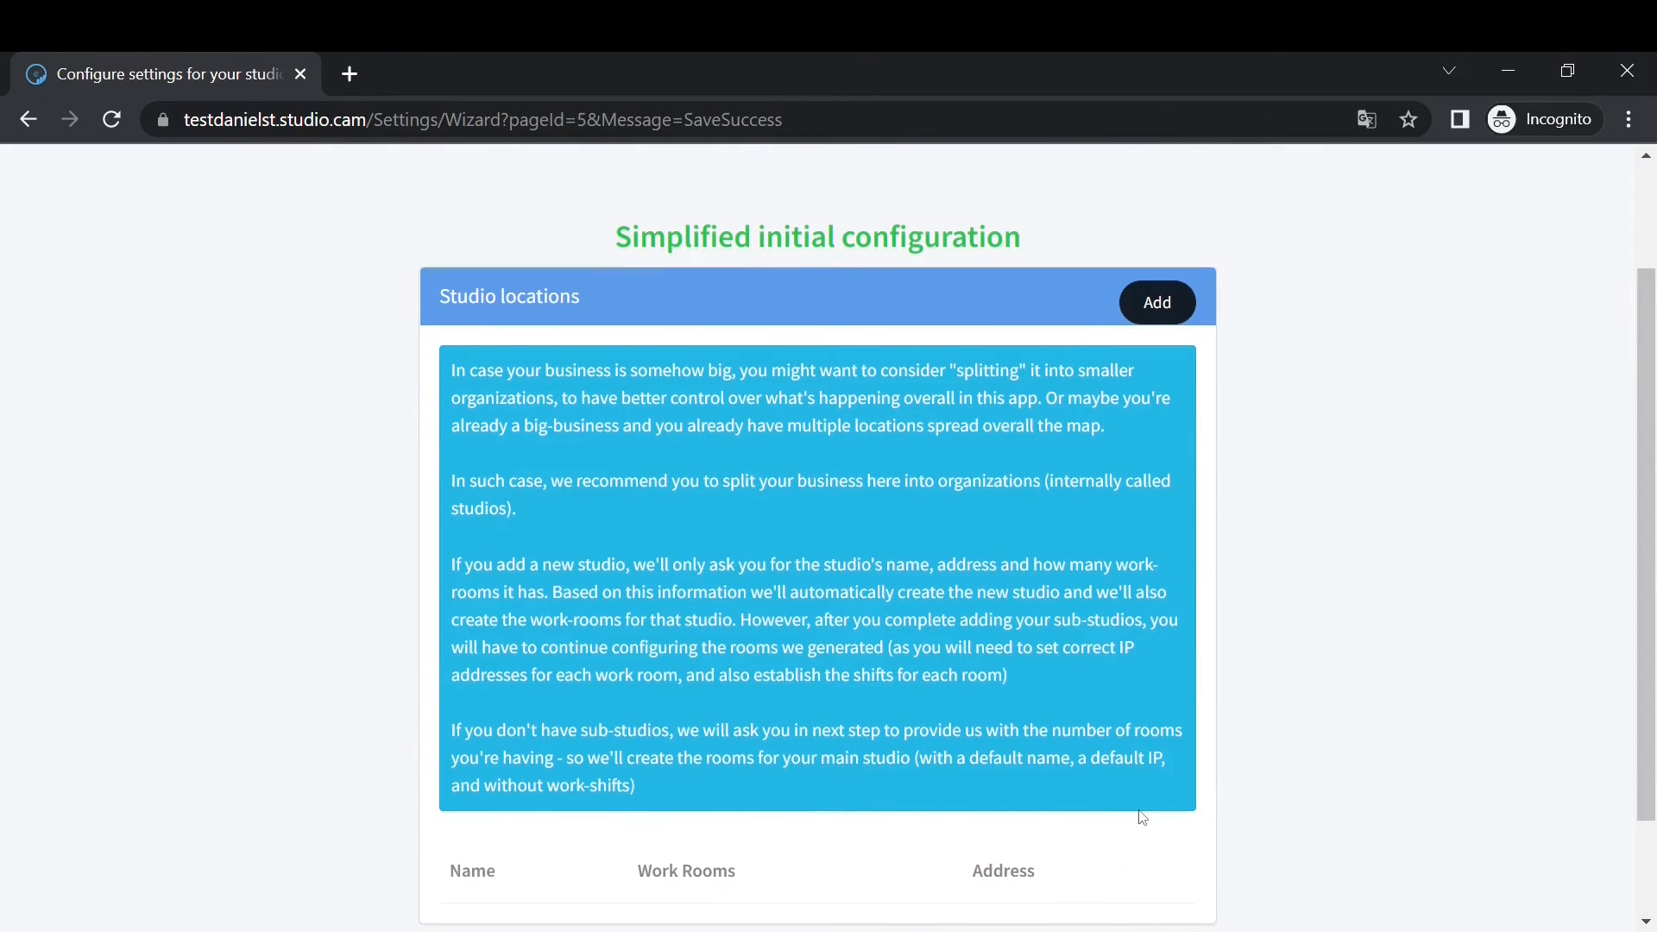
scroll(1139, 818, down, 3)
scroll(1208, 768, up, 3)
scroll(1243, 760, down, 3)
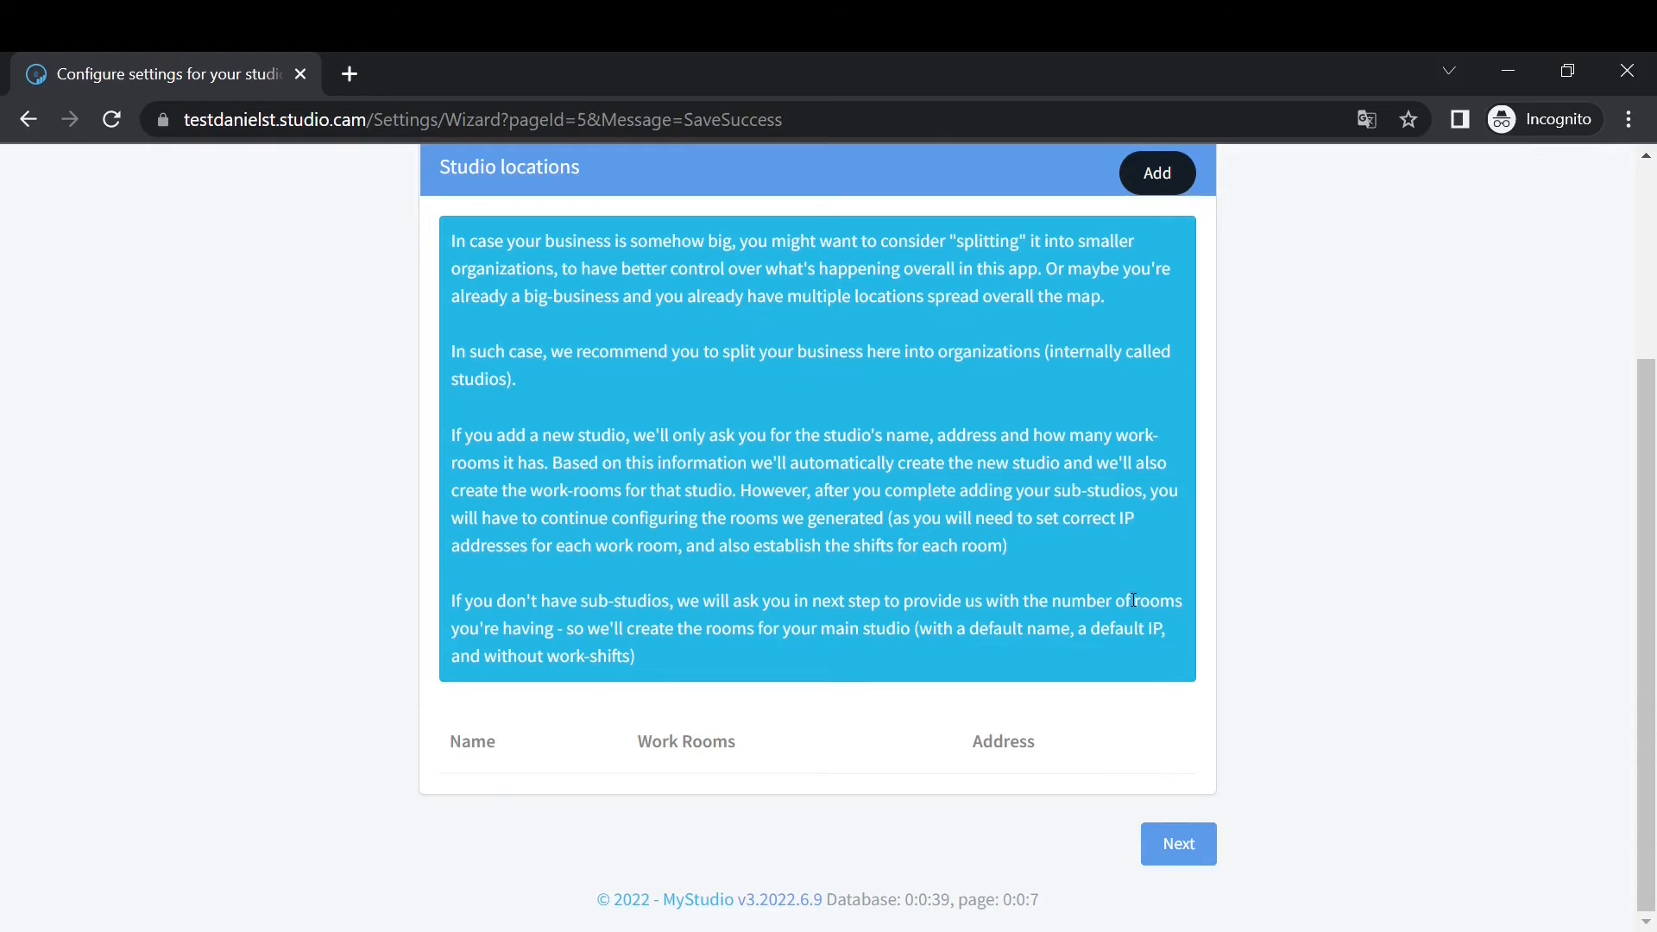
scroll(1152, 582, up, 3)
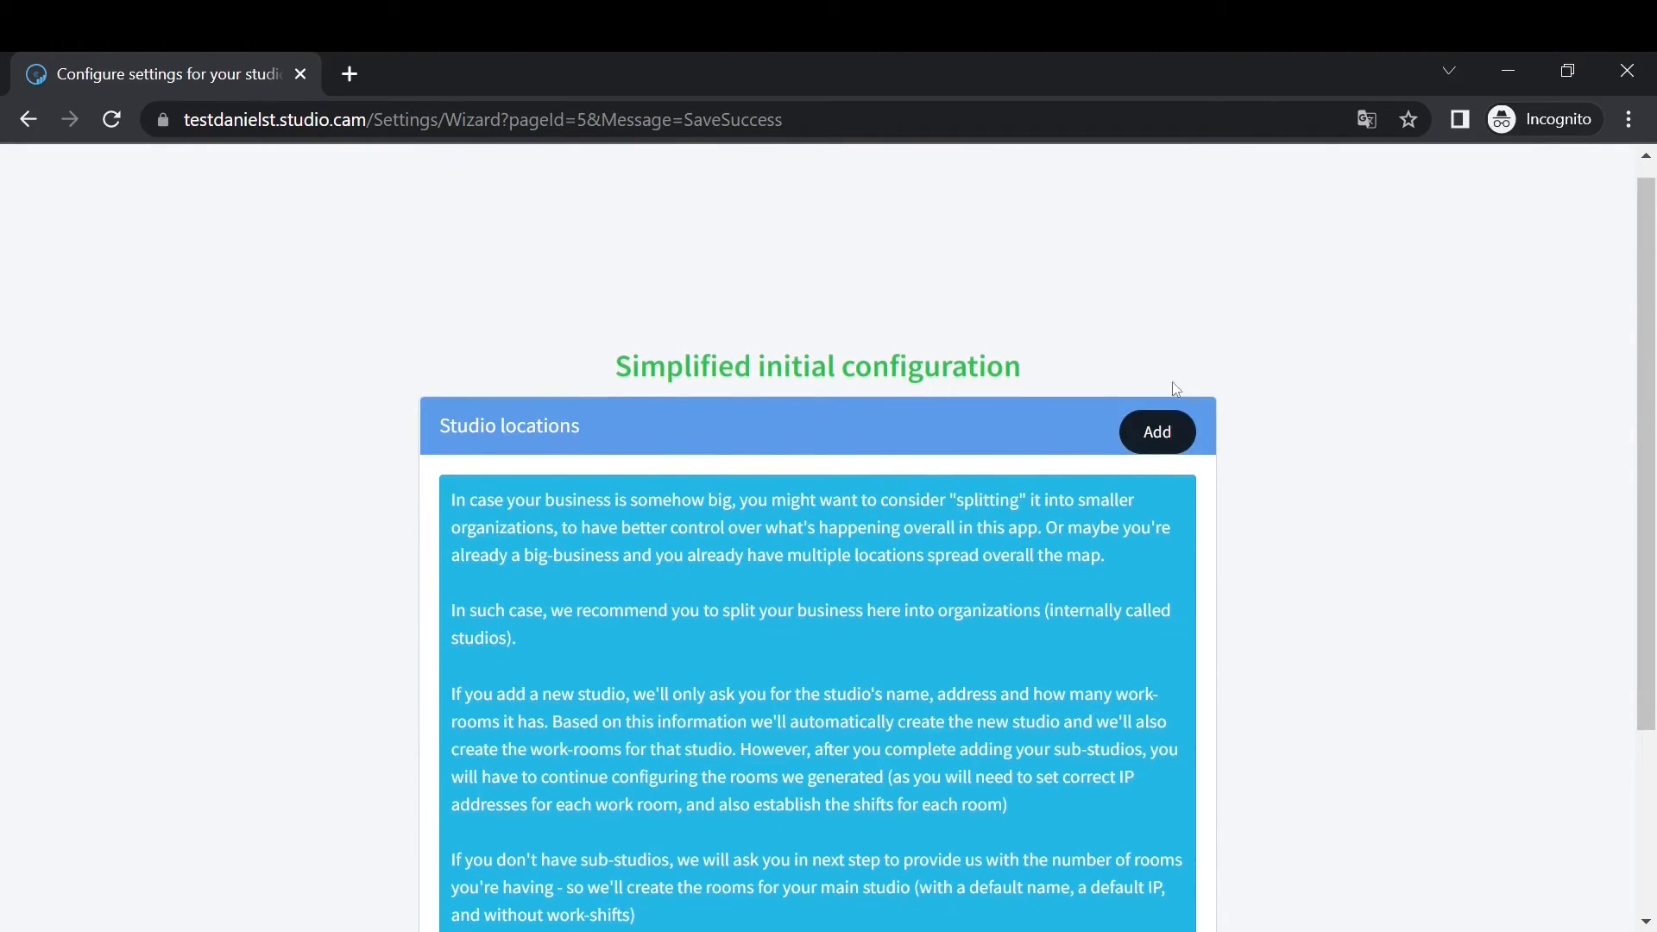
- Start a new studio location named Bucharest Studio and fill in the studio's address
click(1157, 436)
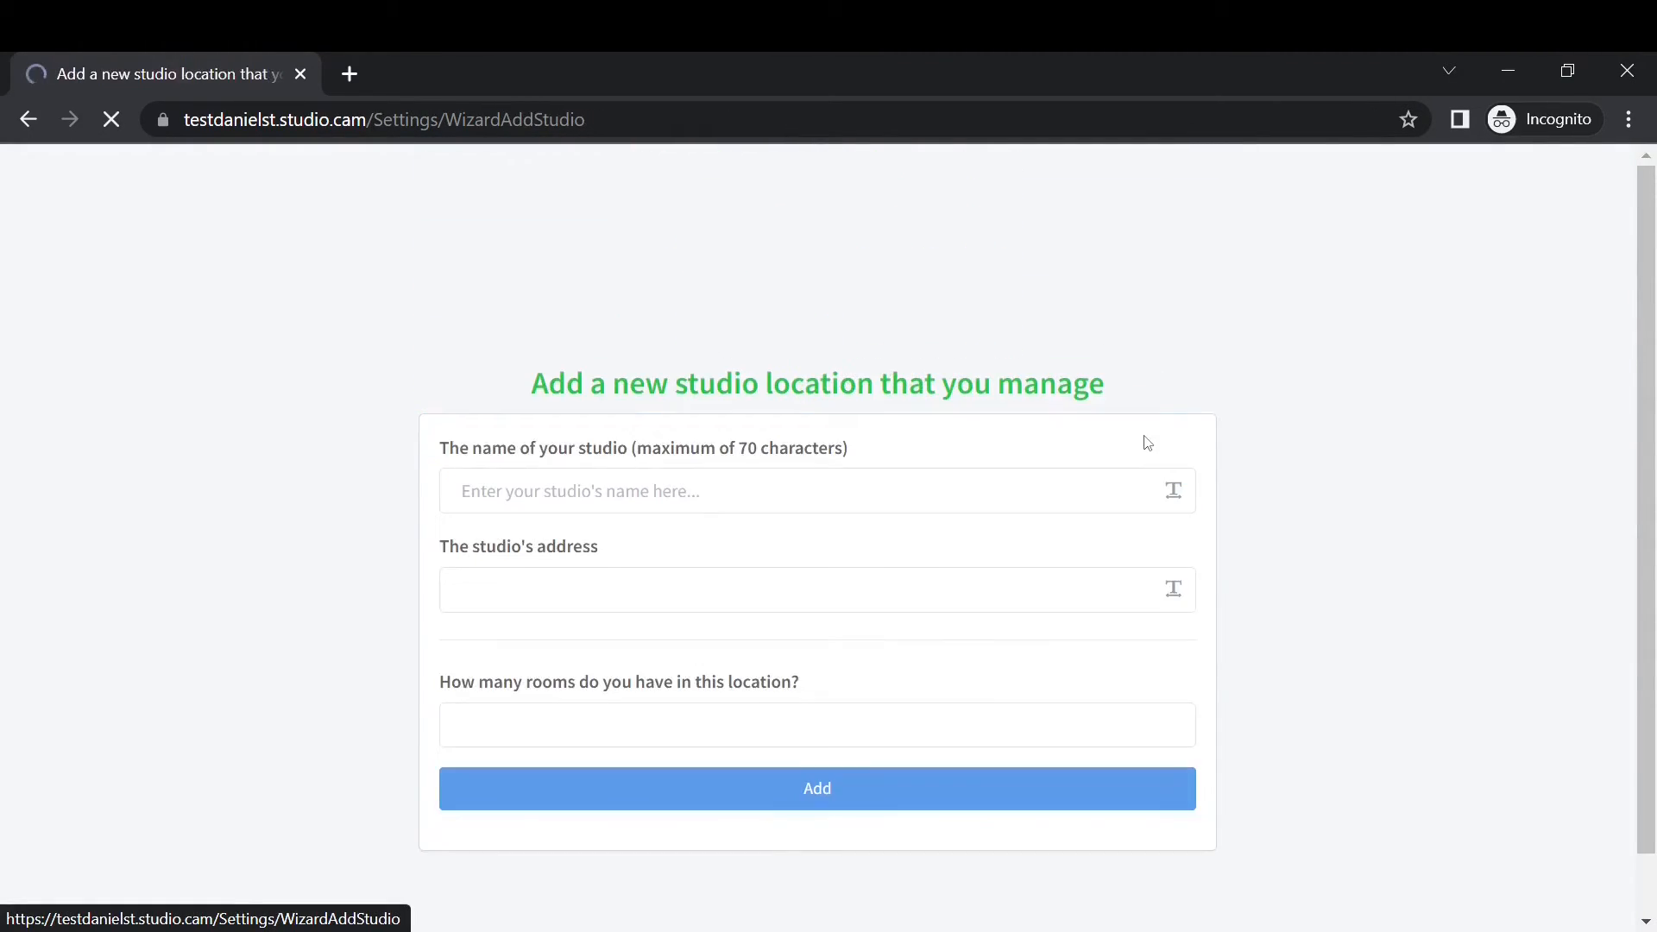
click(687, 480)
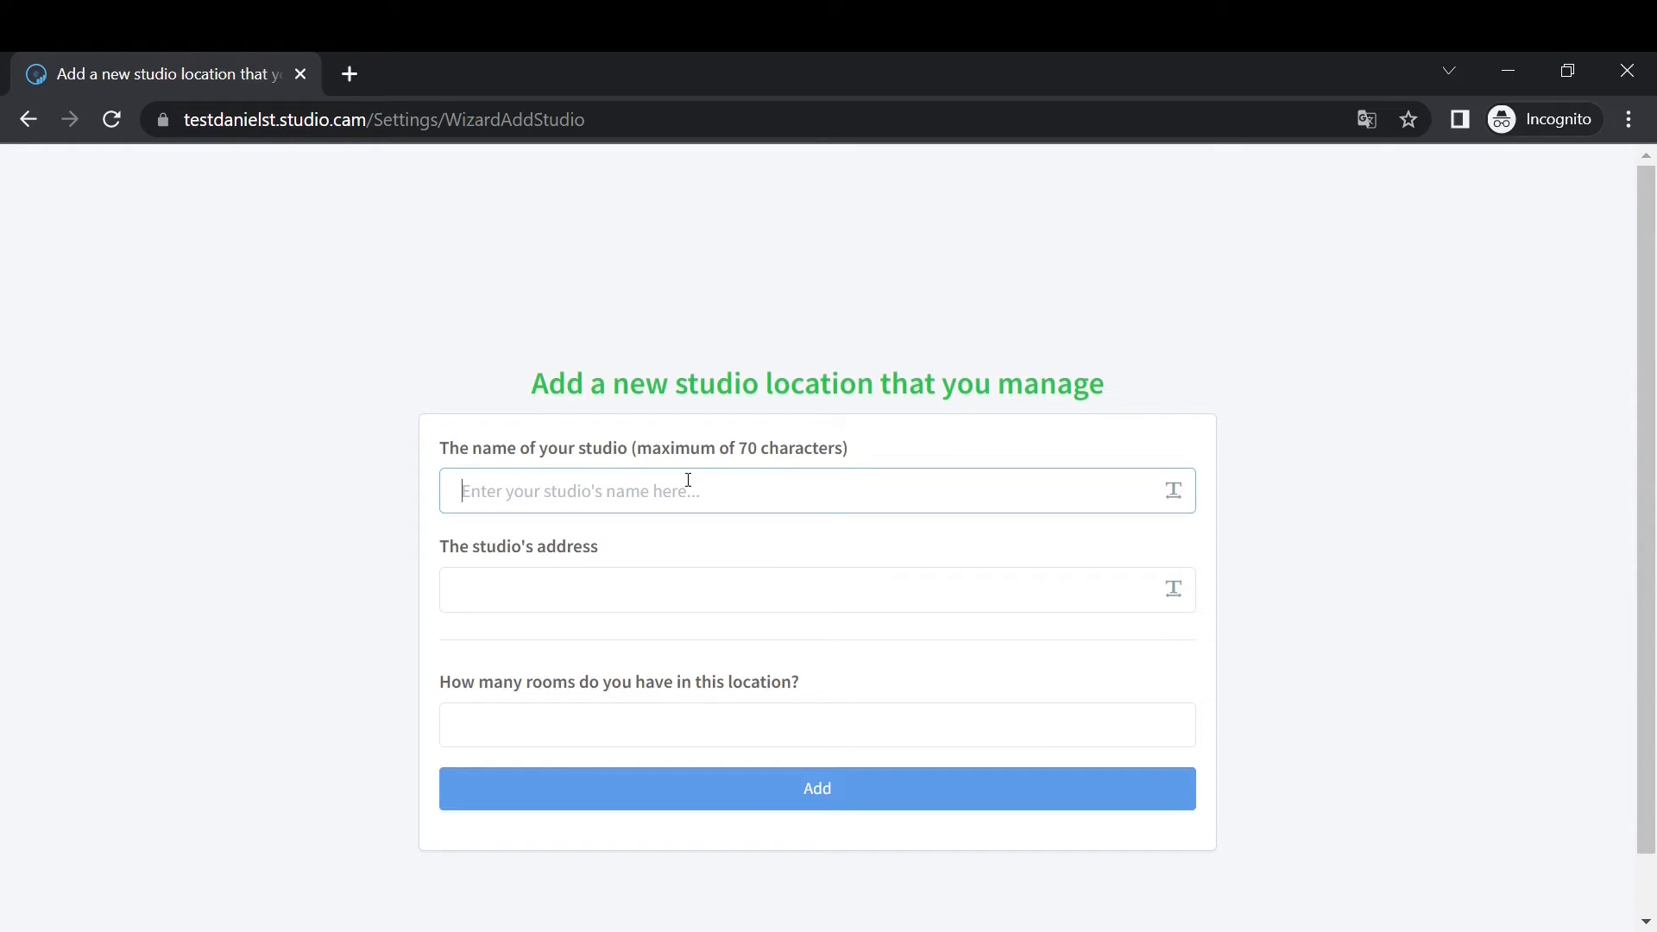
text(Buc)
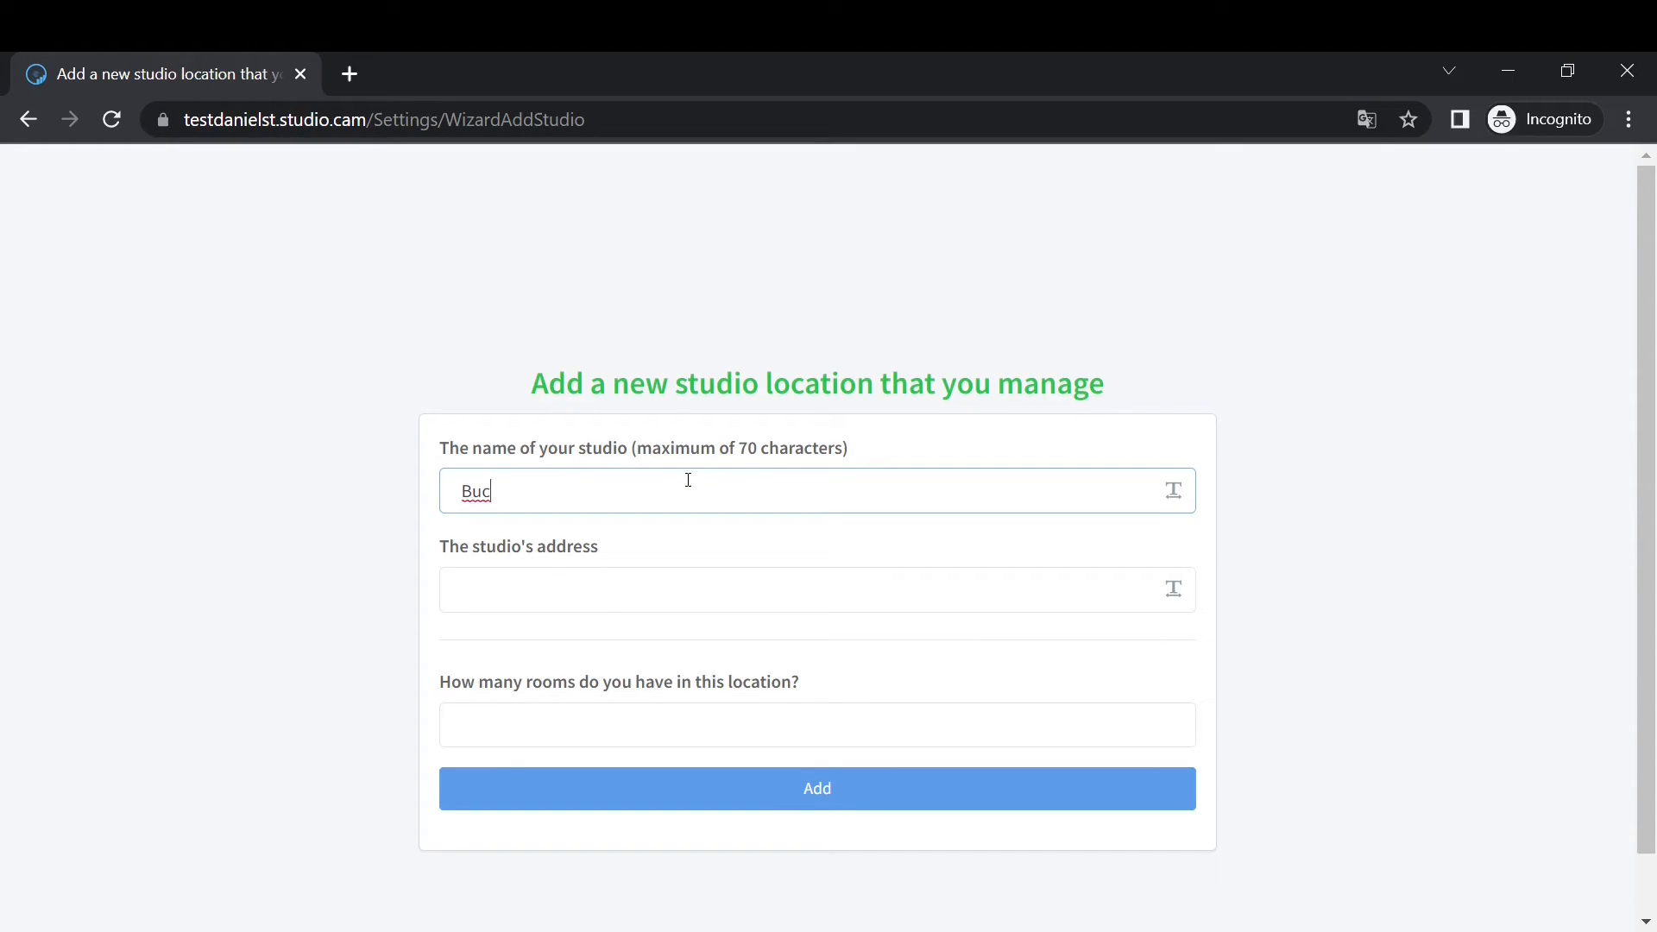
text(harest Studio)
click(703, 574)
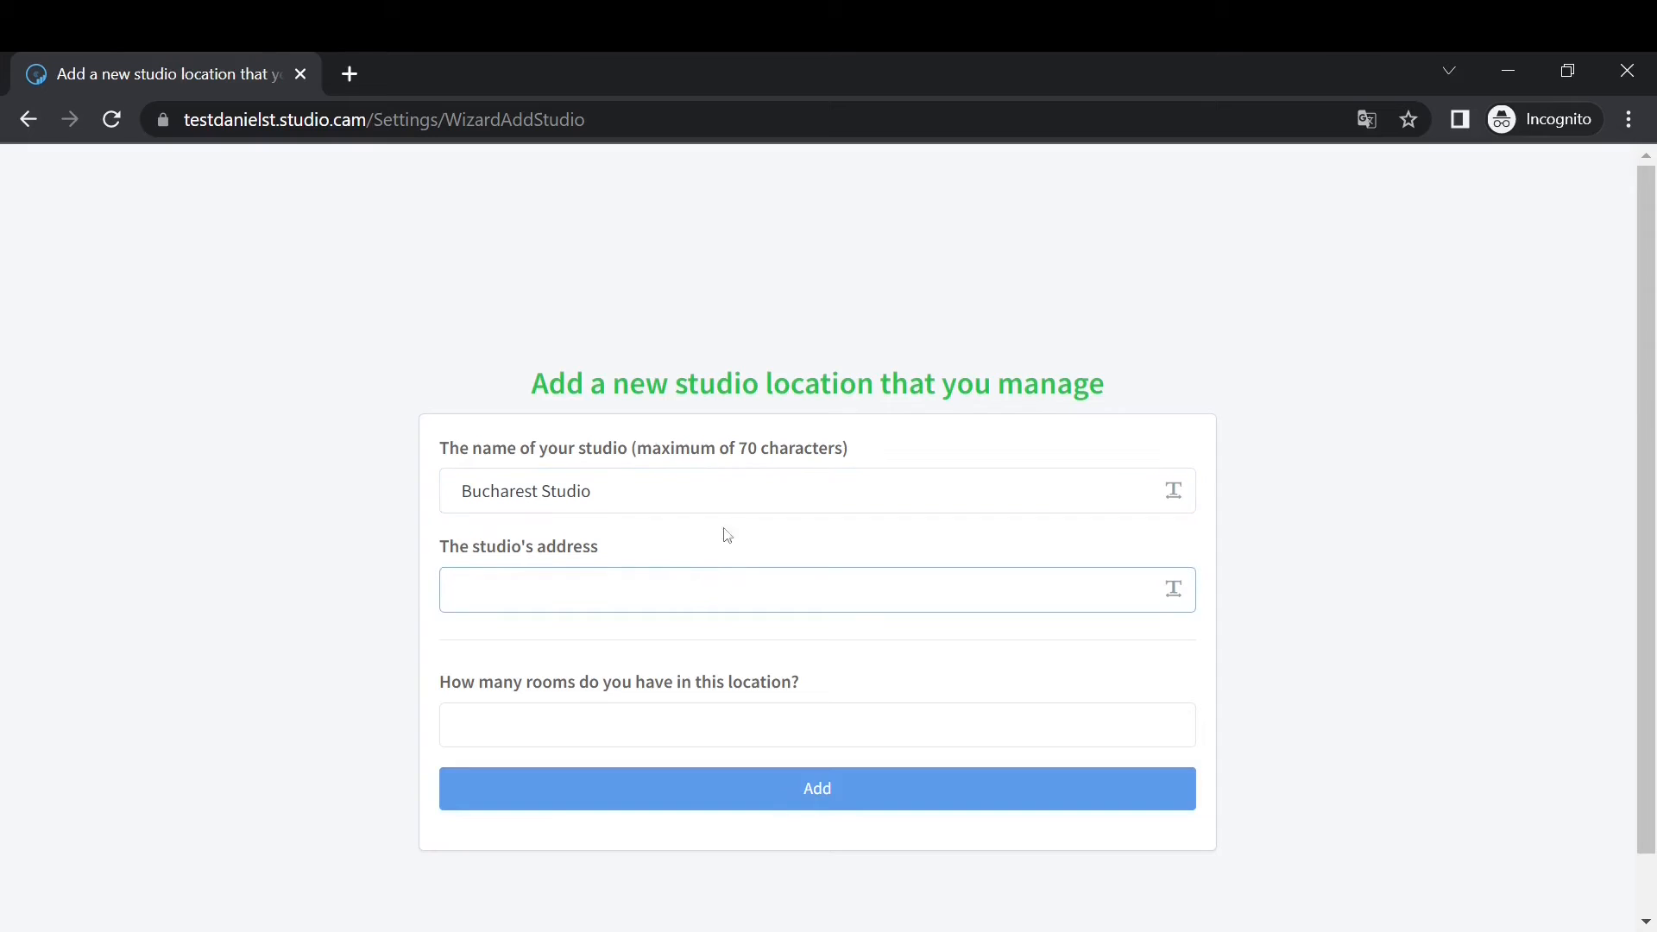
text(Bucharest center)
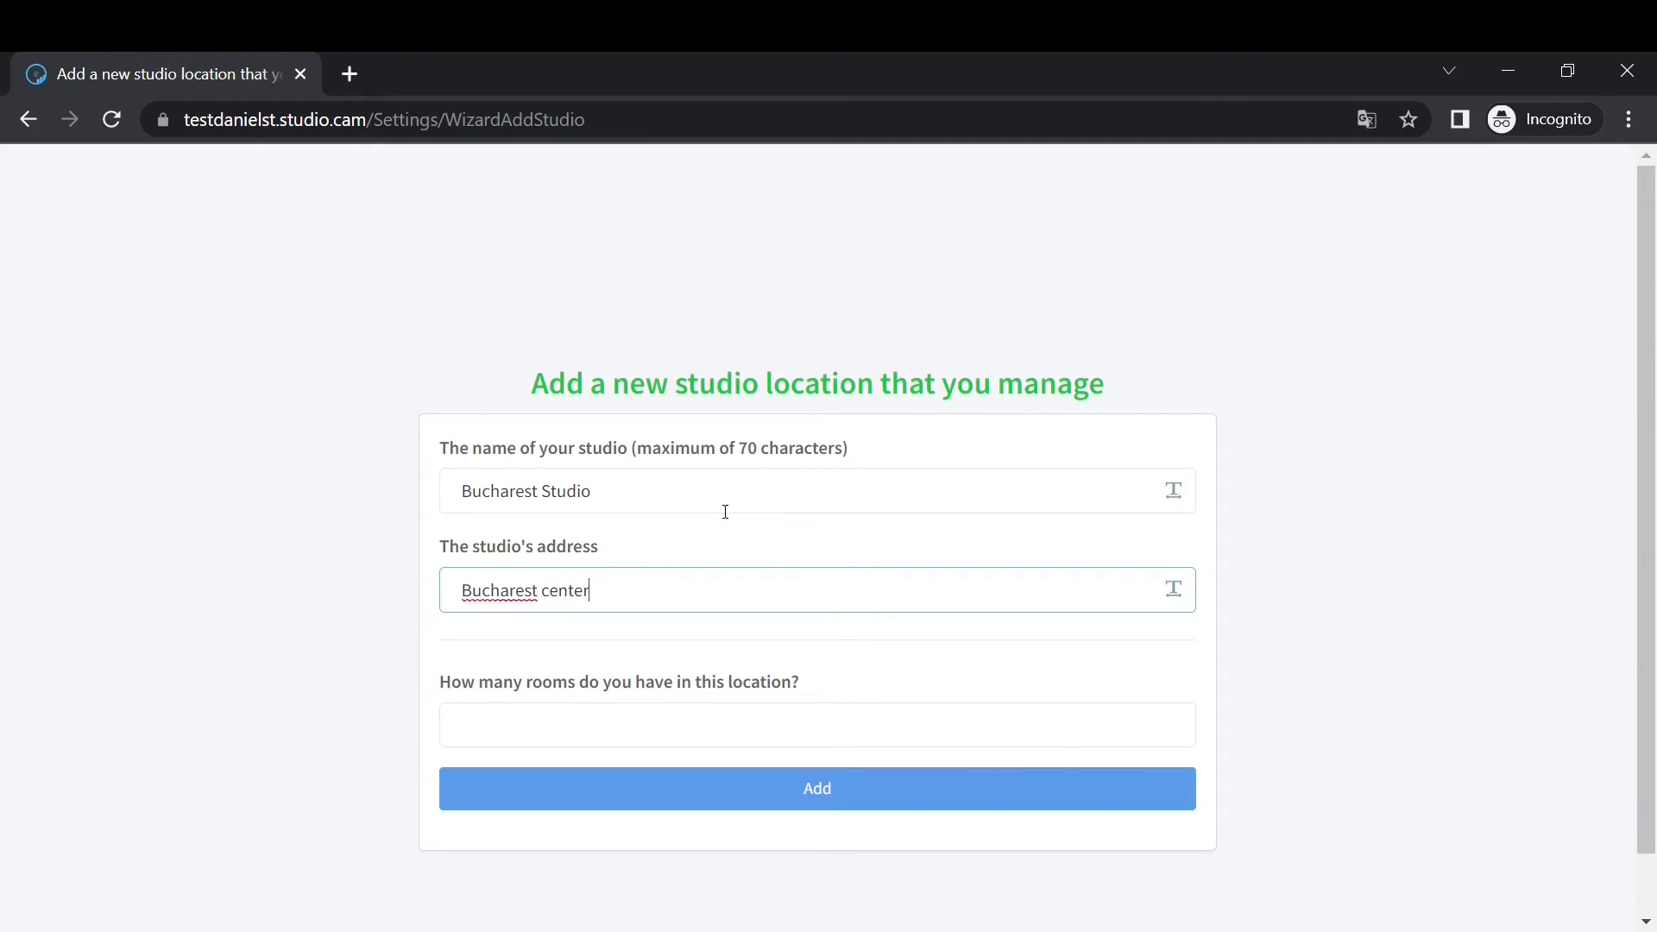
text( no1)
text(Nr1)
text(12)
- Set the number of rooms to 3, add the location, and check its entry in the studio locations table
click(658, 728)
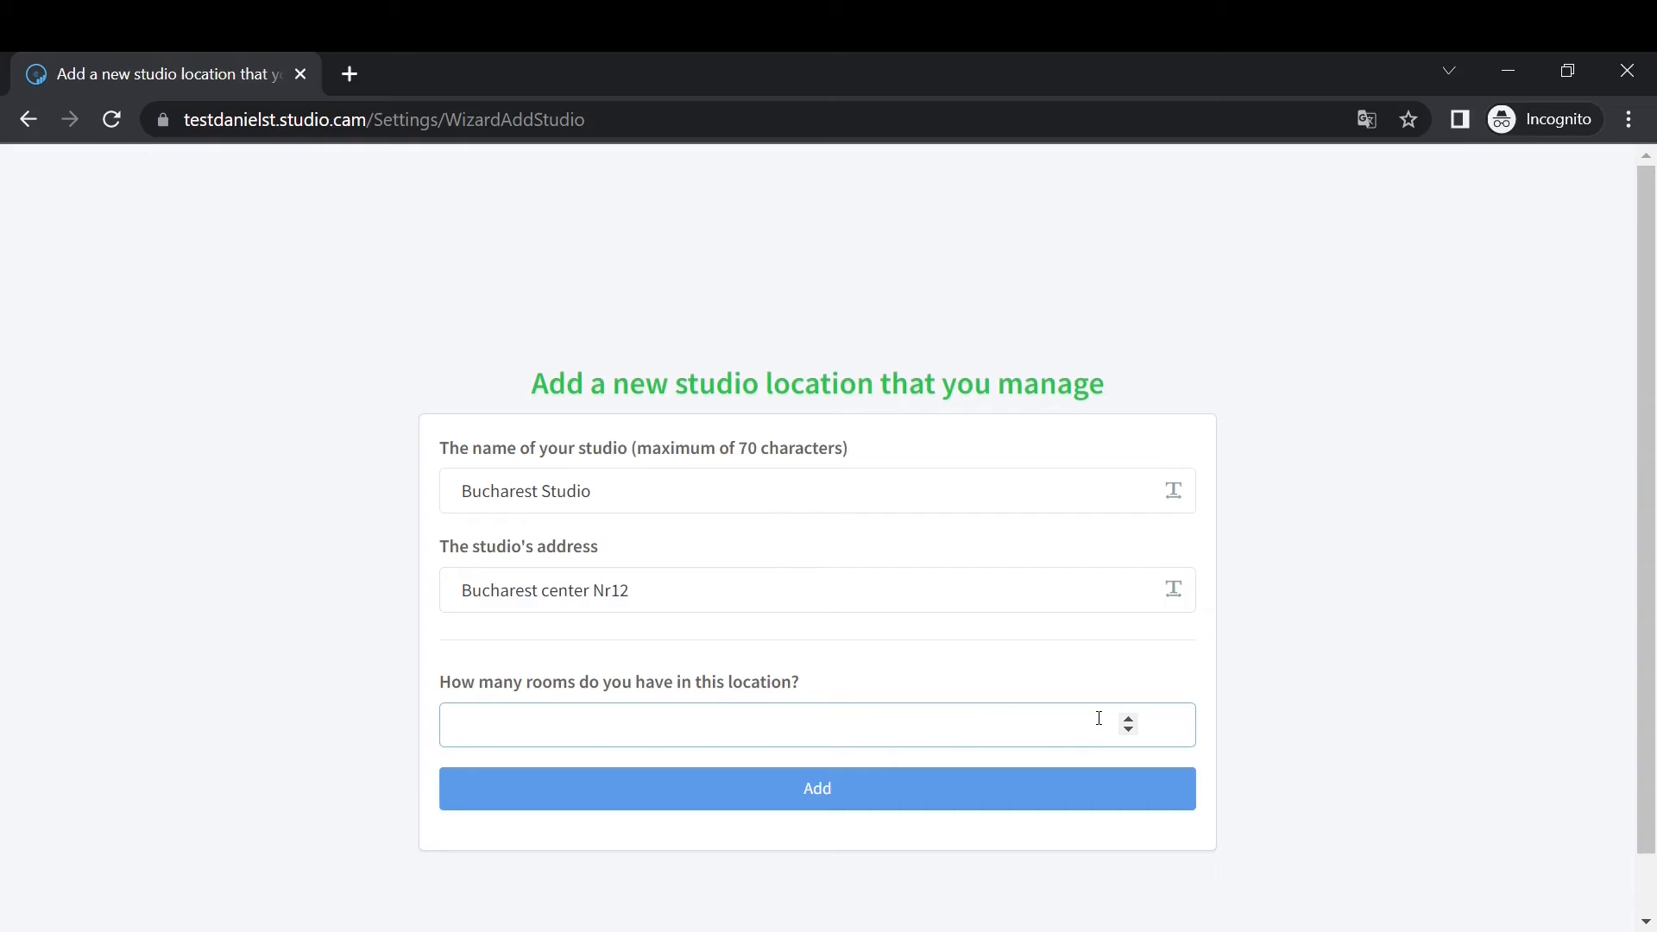
click(1133, 725)
click(888, 790)
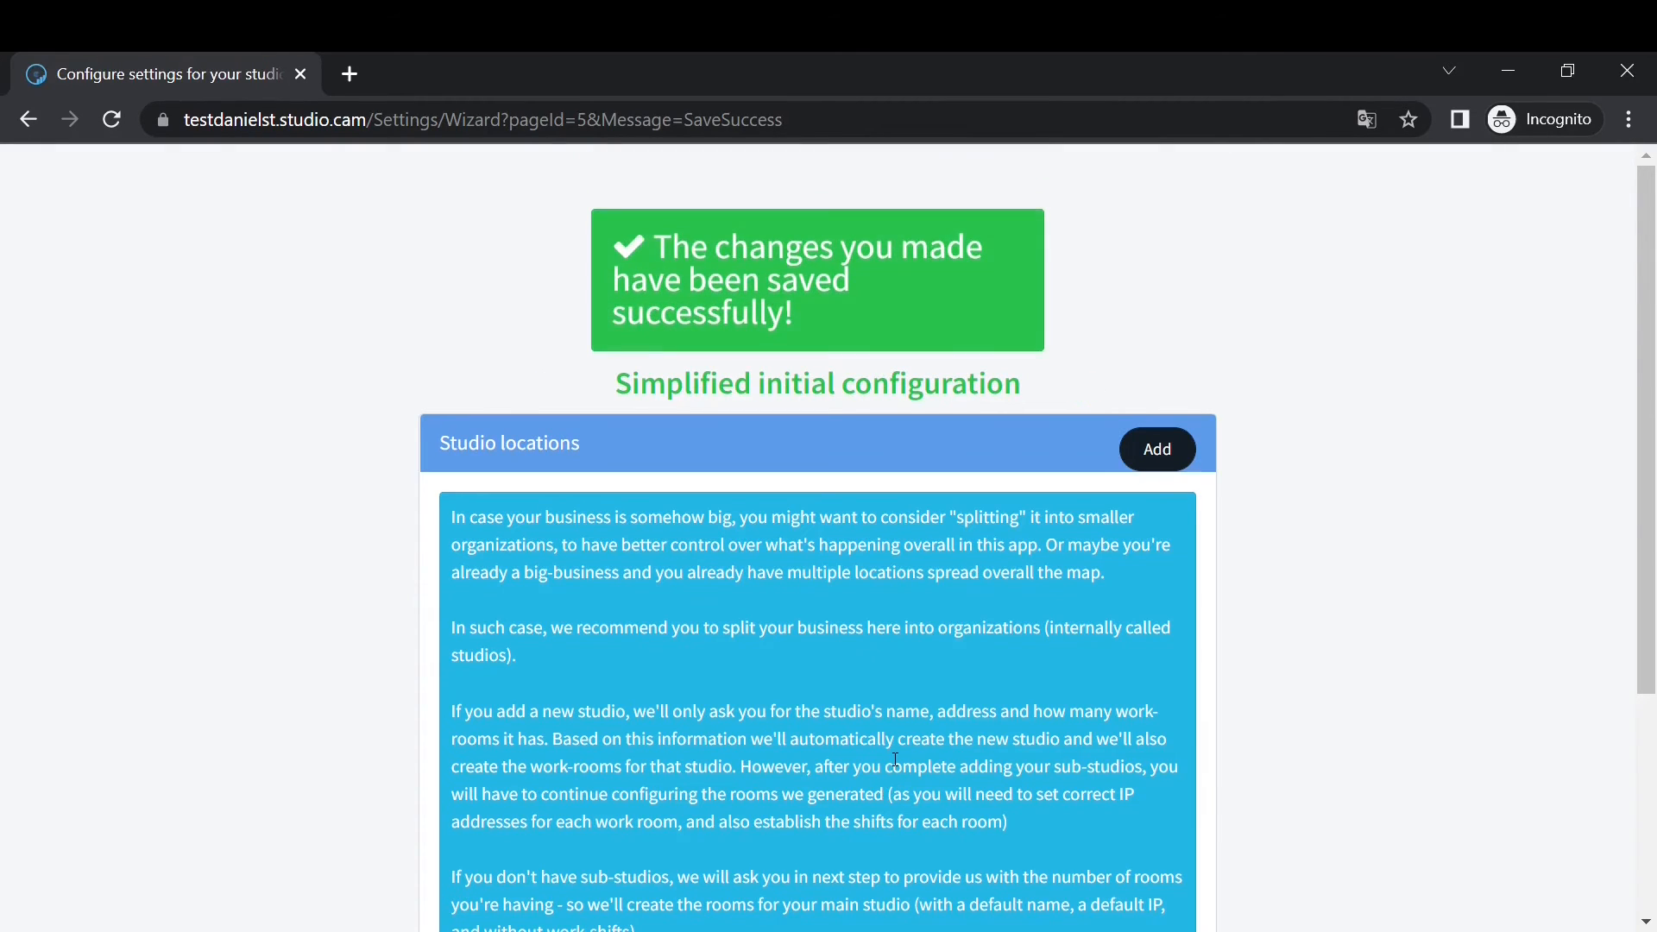
scroll(892, 761, down, 3)
scroll(893, 759, up, 1)
scroll(889, 756, down, 1)
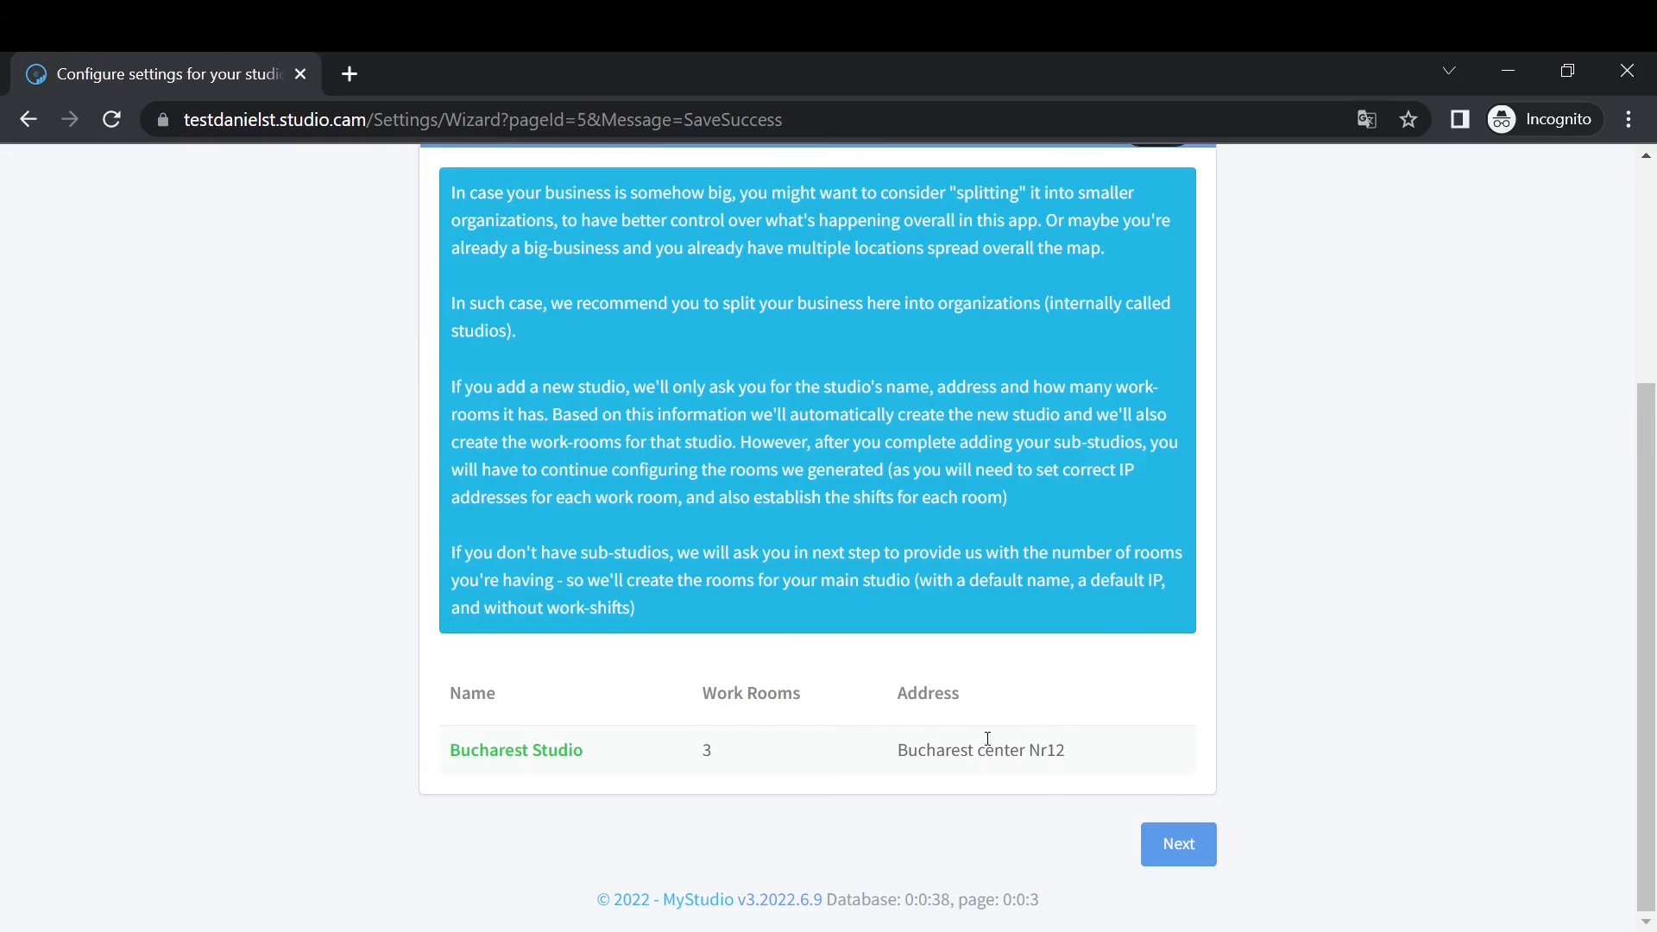
- Start another studio location named Budapest and fill in the studio's address
scroll(1105, 207, up, 3)
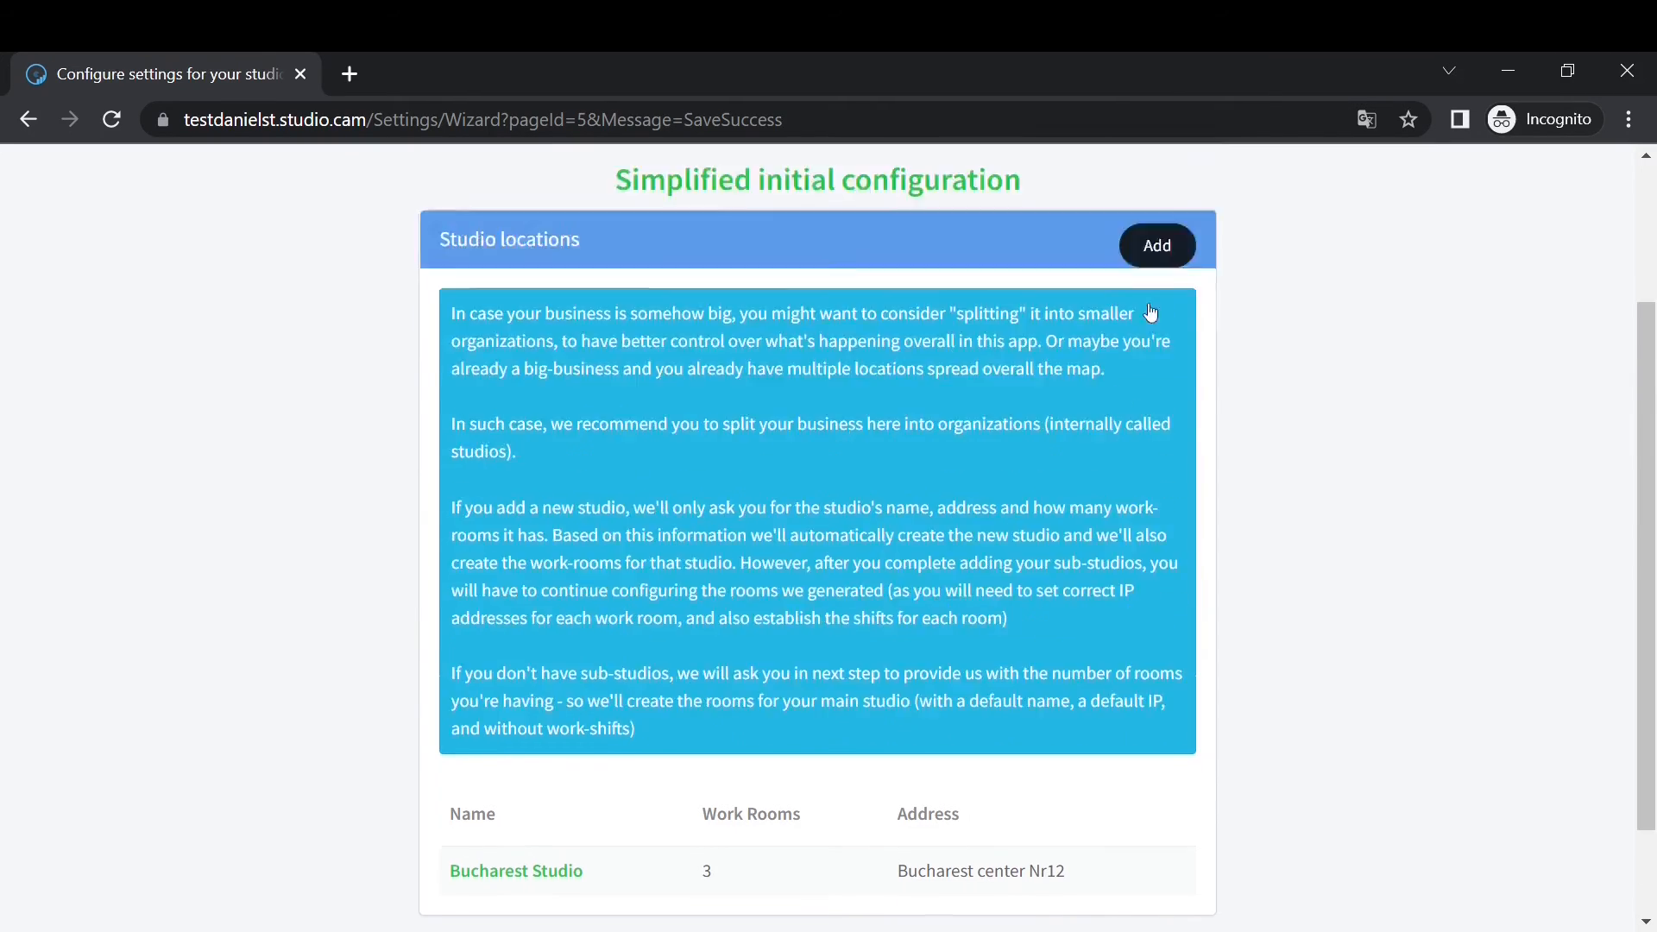
scroll(1163, 382, down, 3)
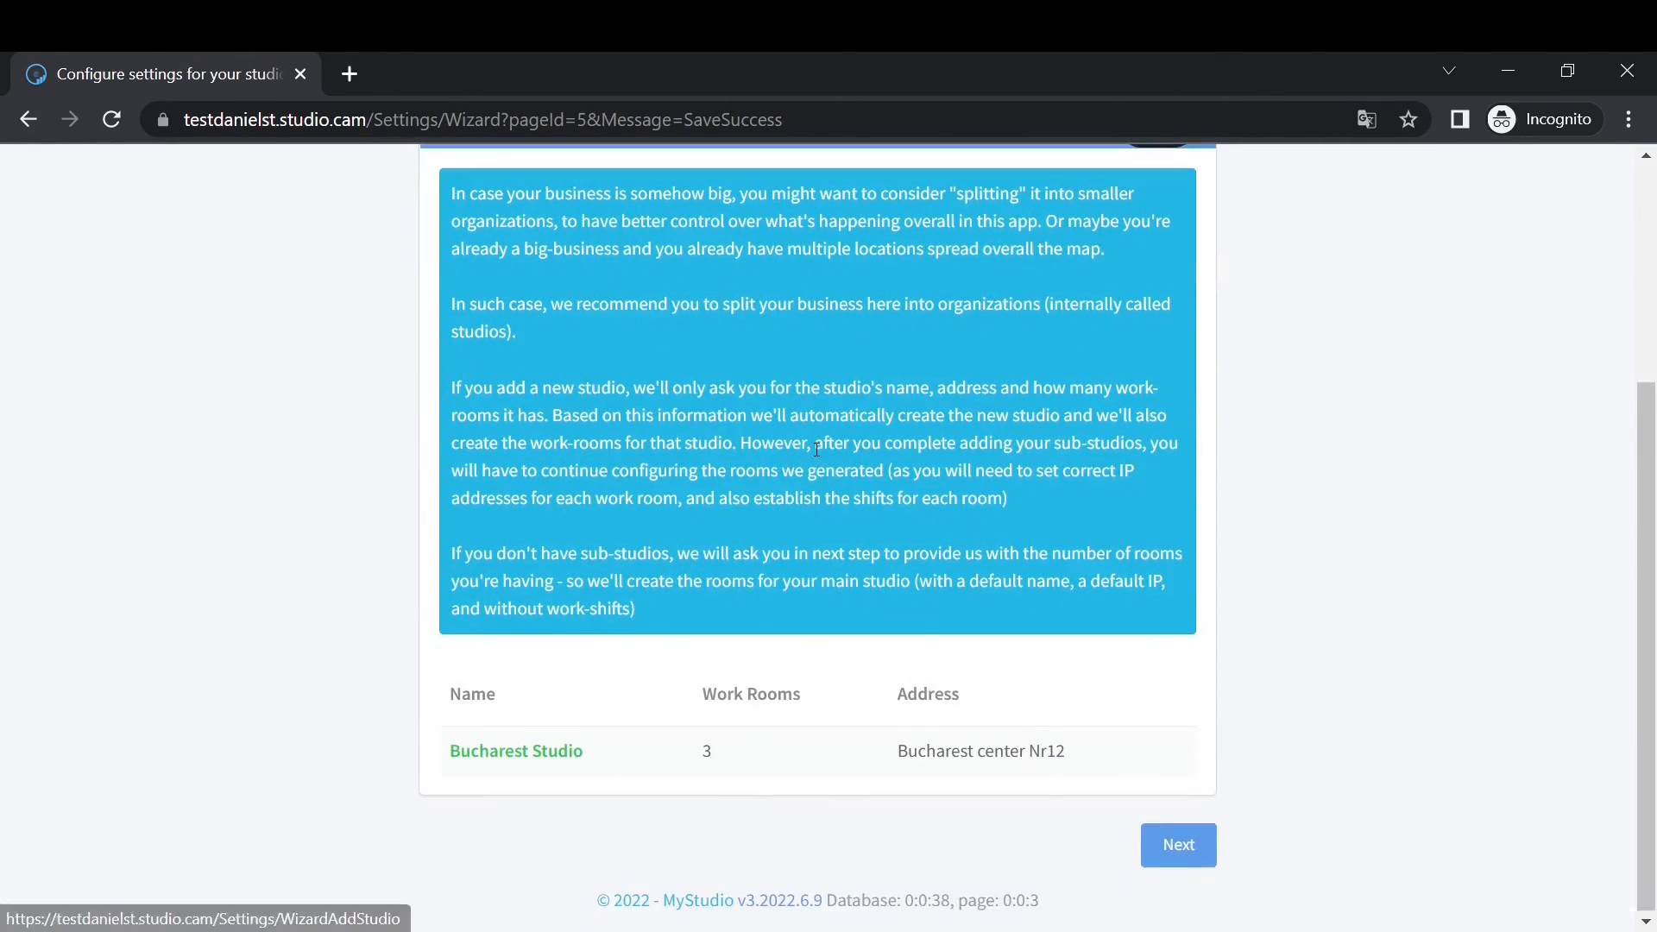
scroll(1084, 411, up, 4)
click(1156, 450)
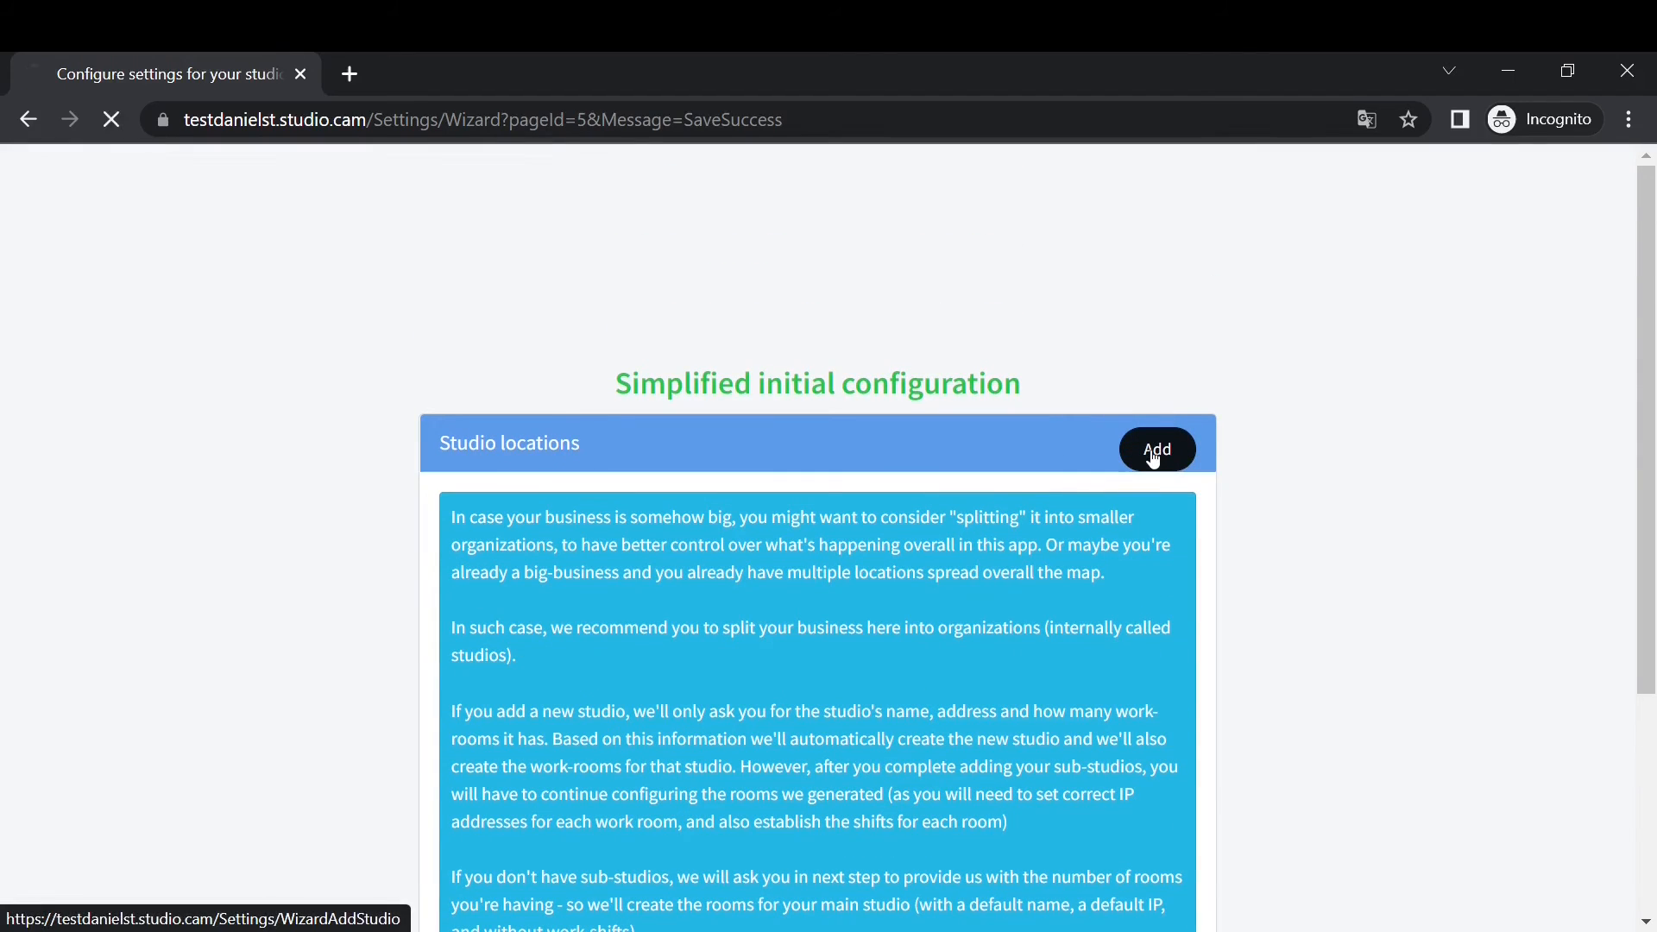
click(780, 478)
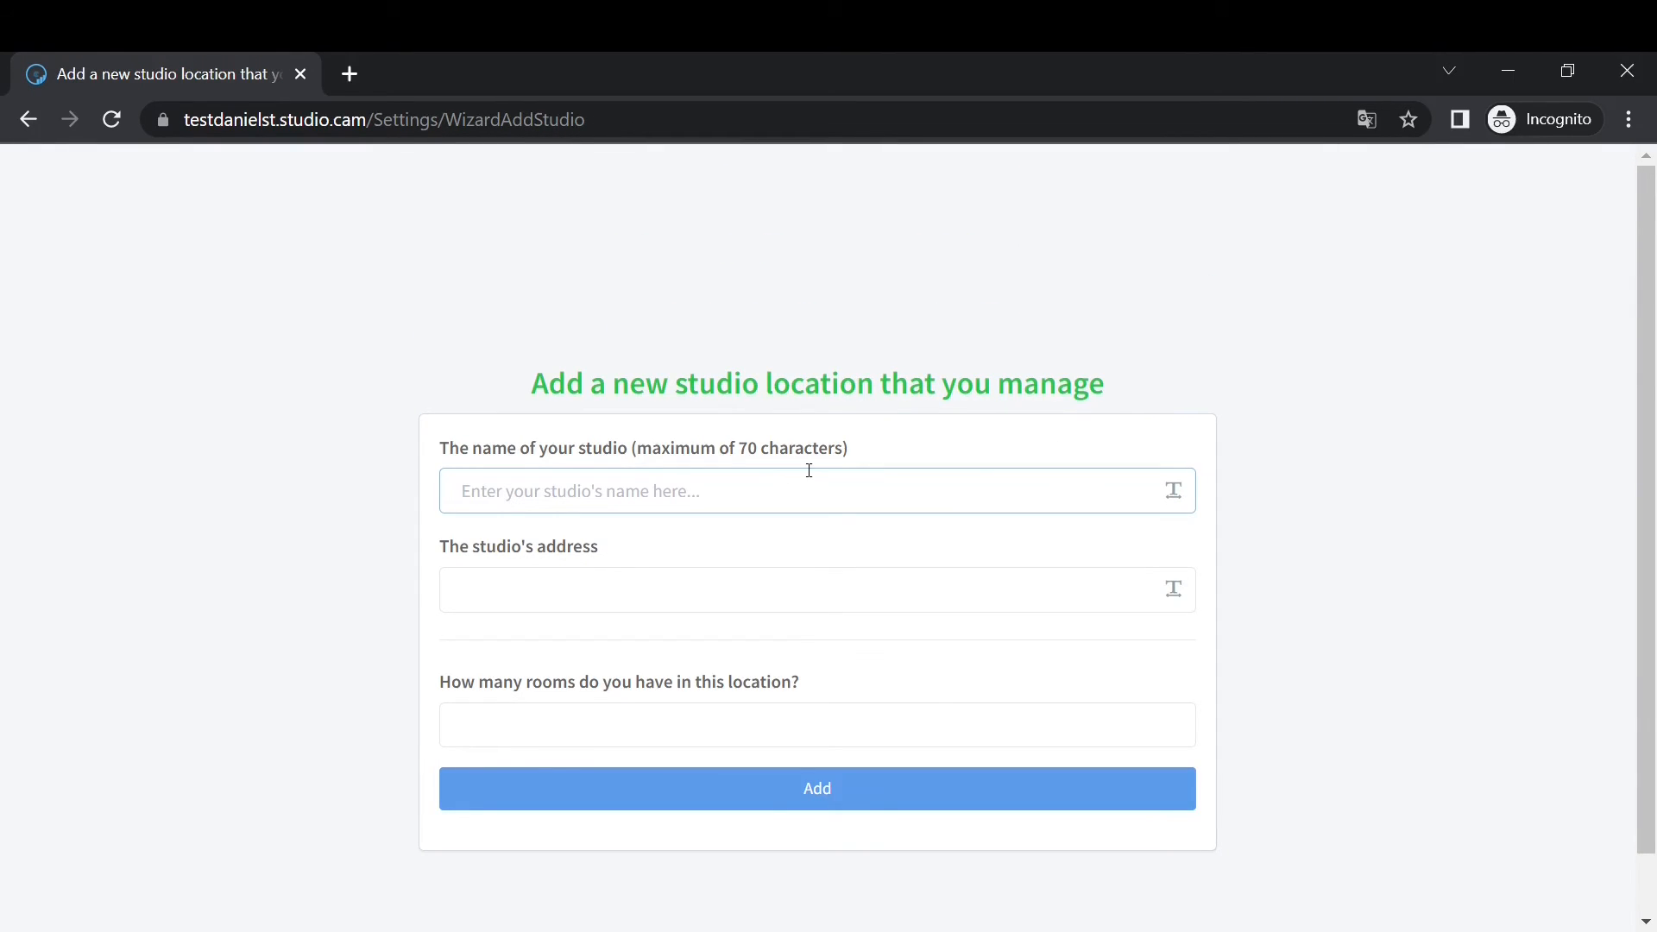
text(Budapest)
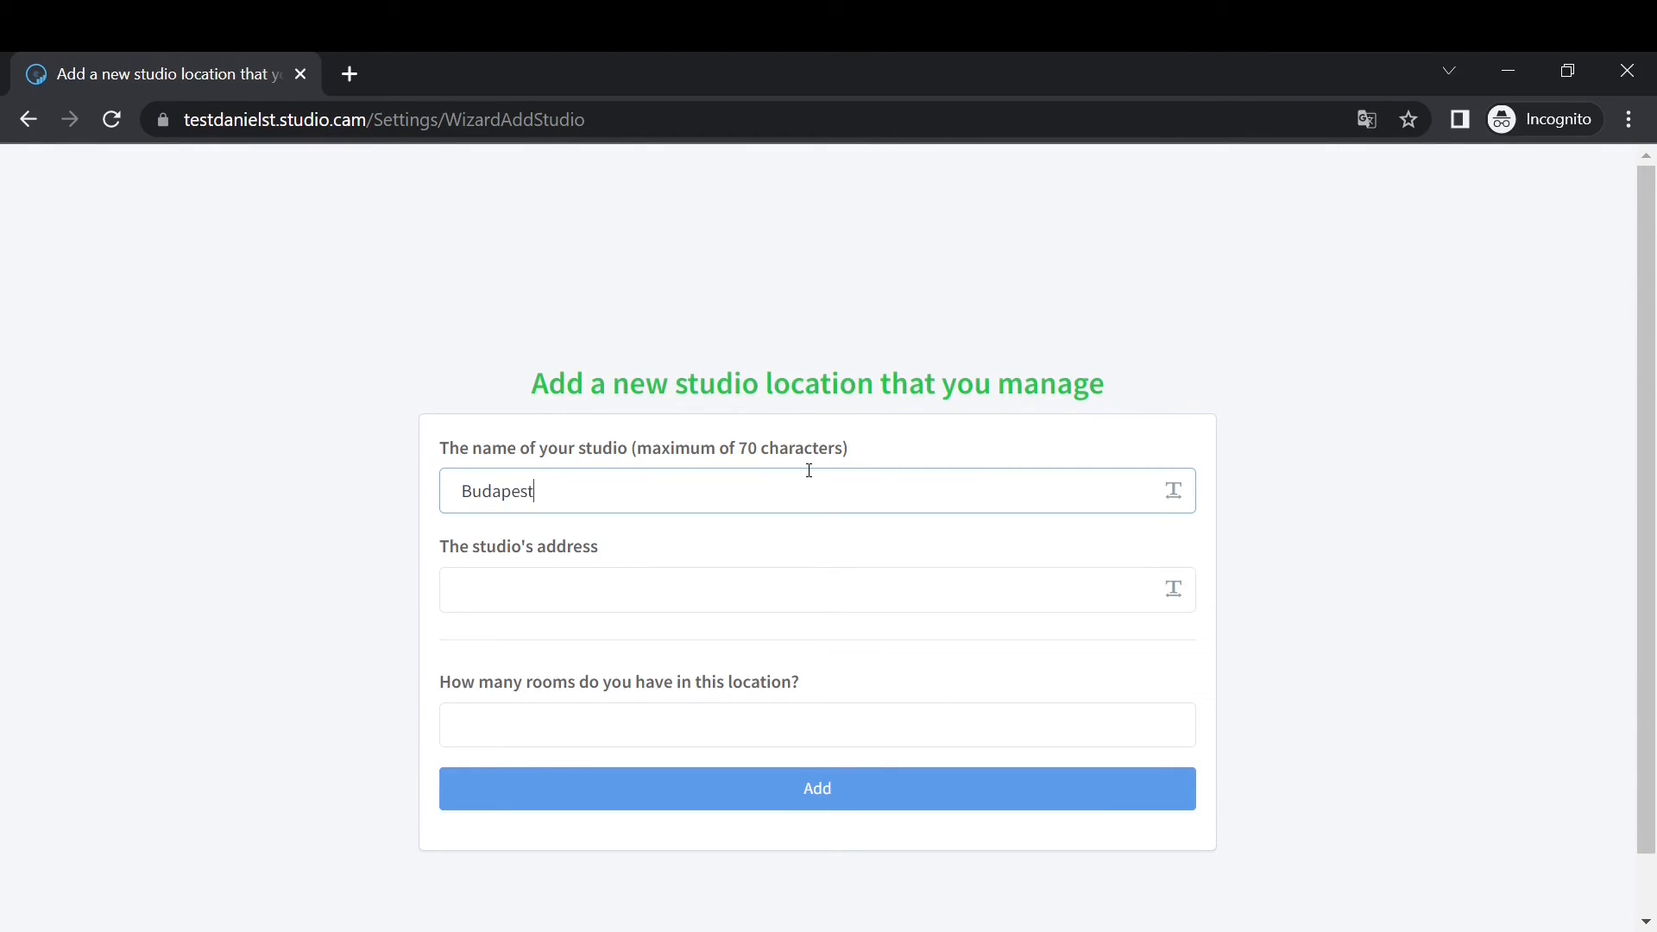
key(Tab)
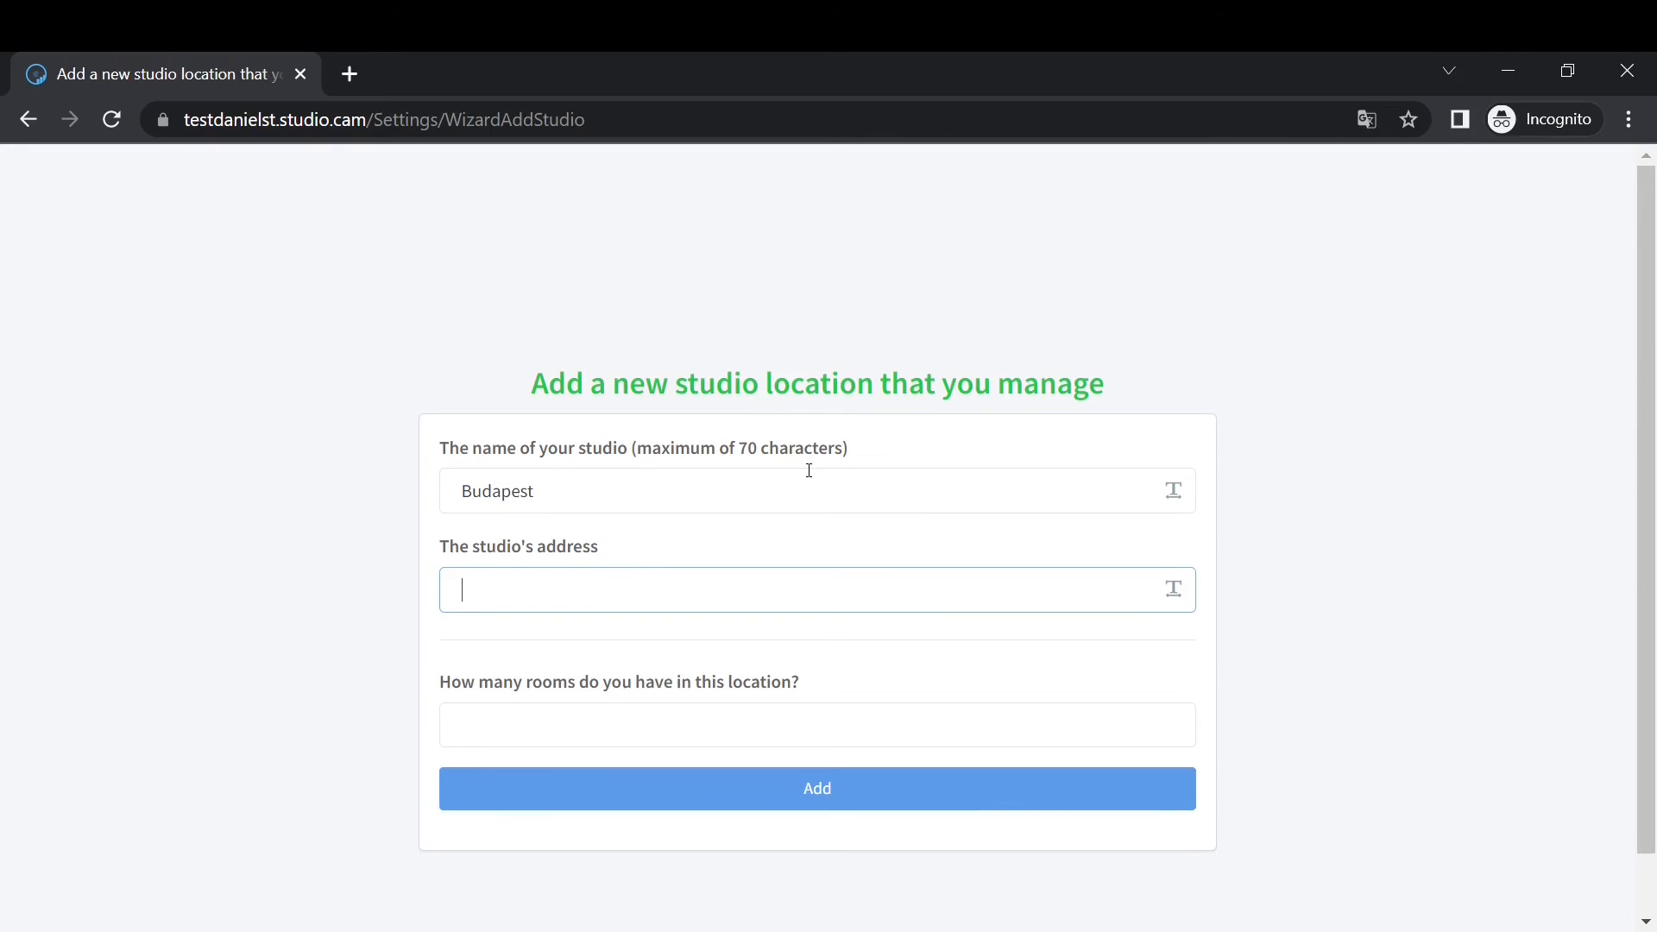
text(Budapest center 12)
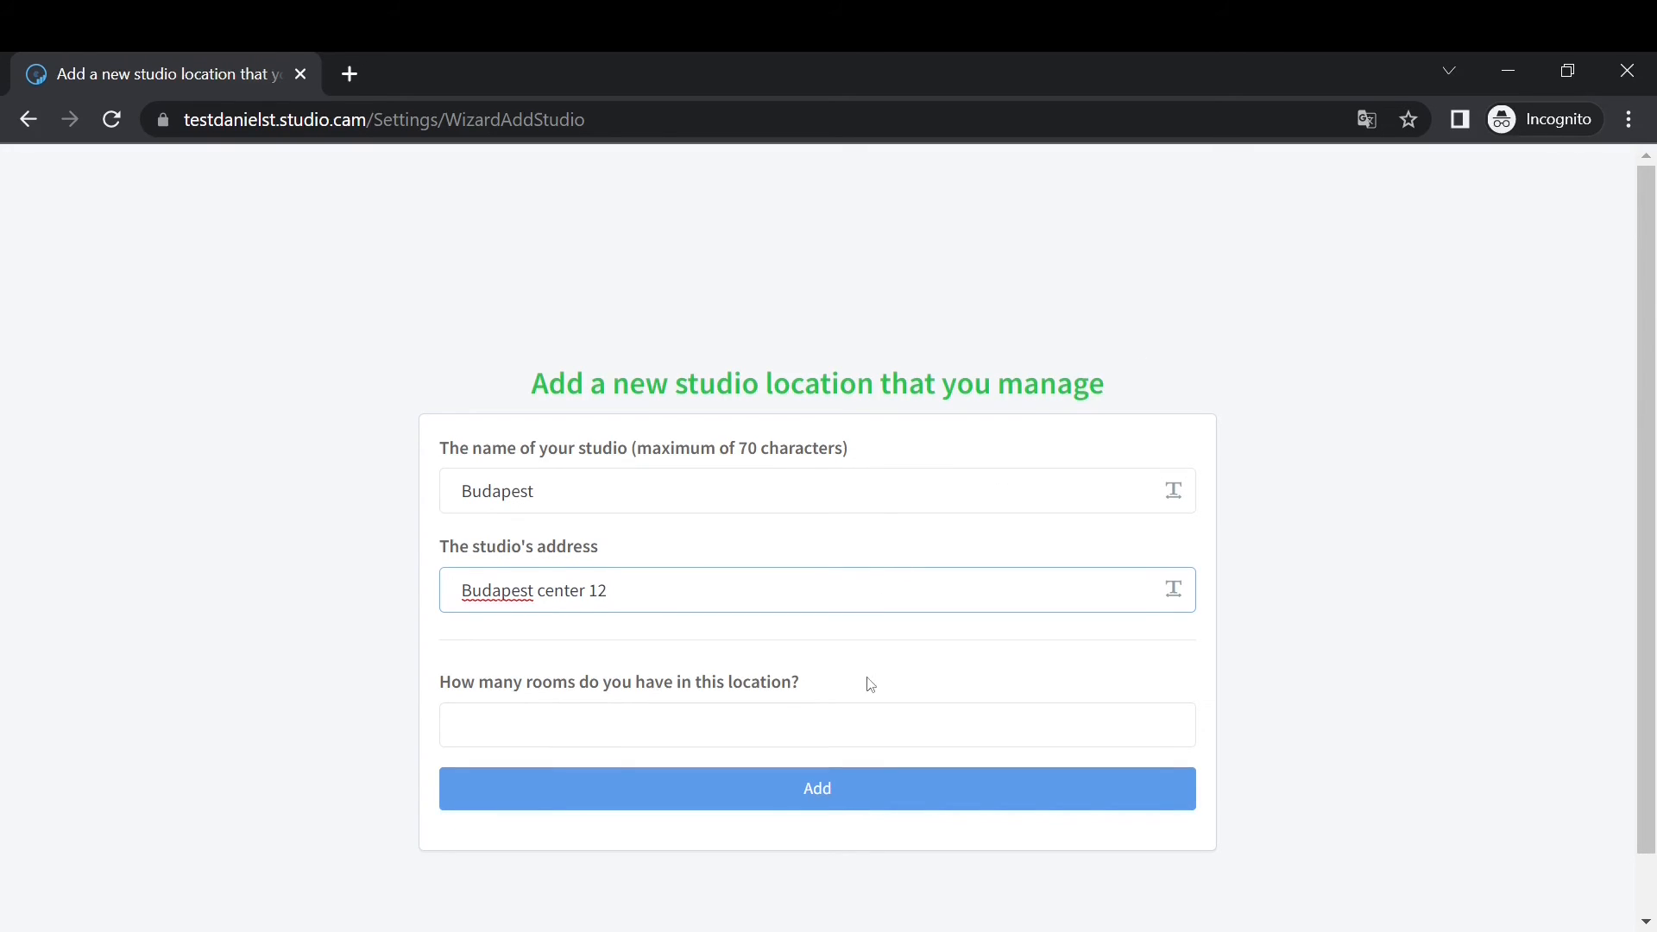
- Set the Budapest location's number of rooms to 3 and add the location
click(1035, 718)
click(1128, 718)
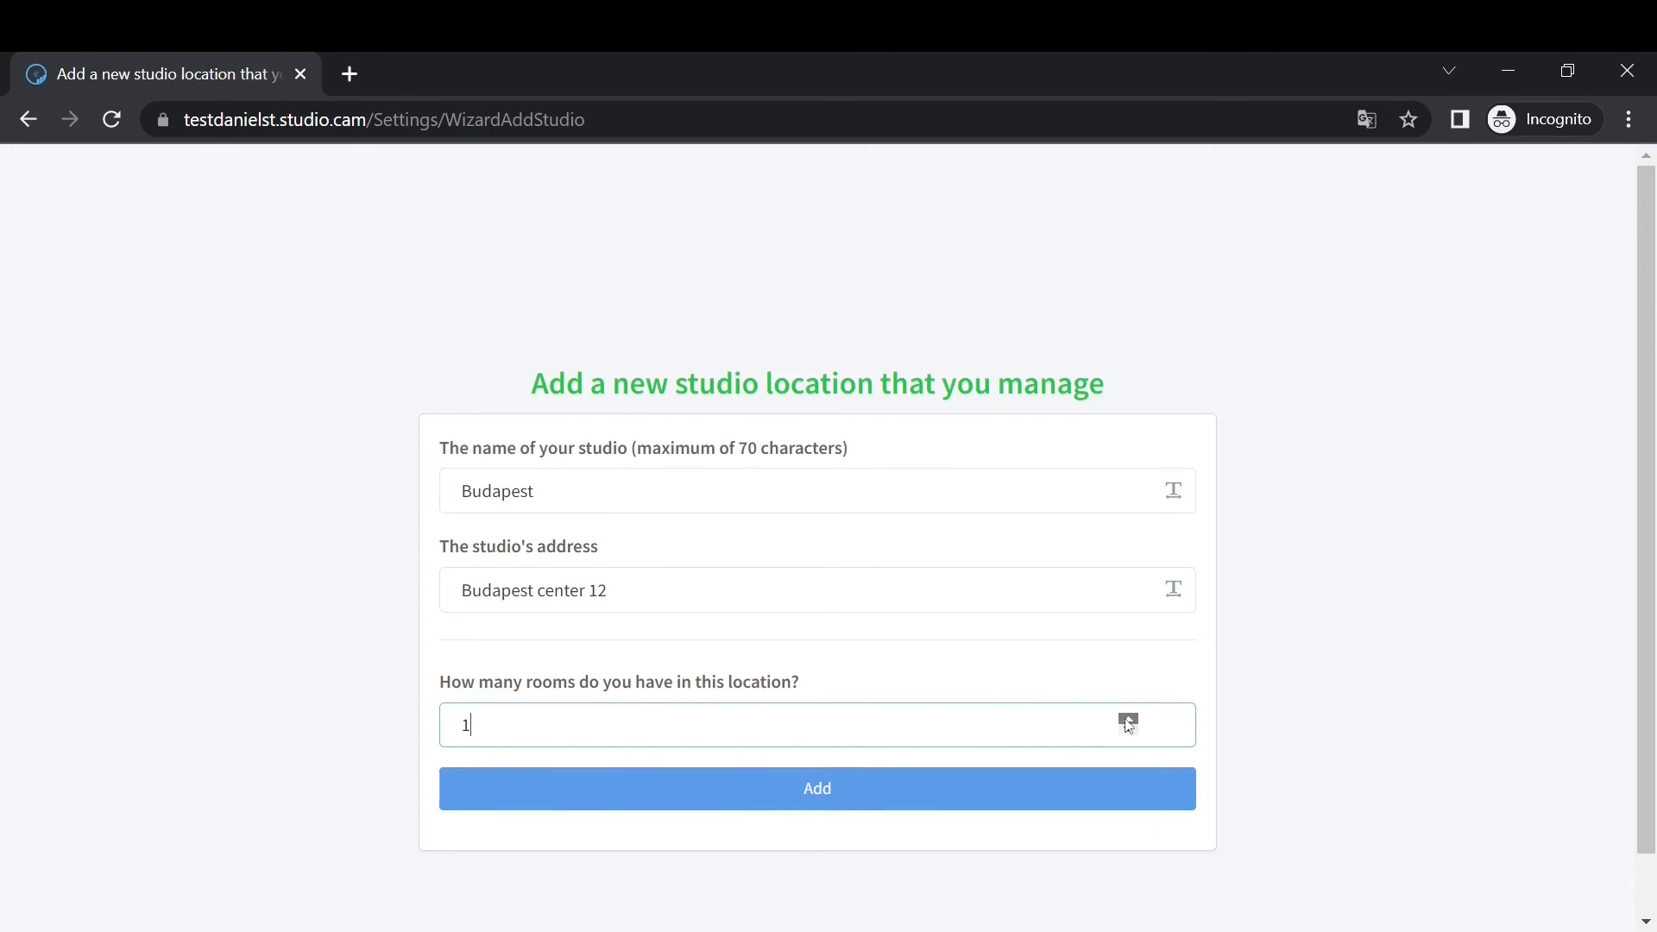
click(1128, 718)
click(1127, 718)
click(1128, 718)
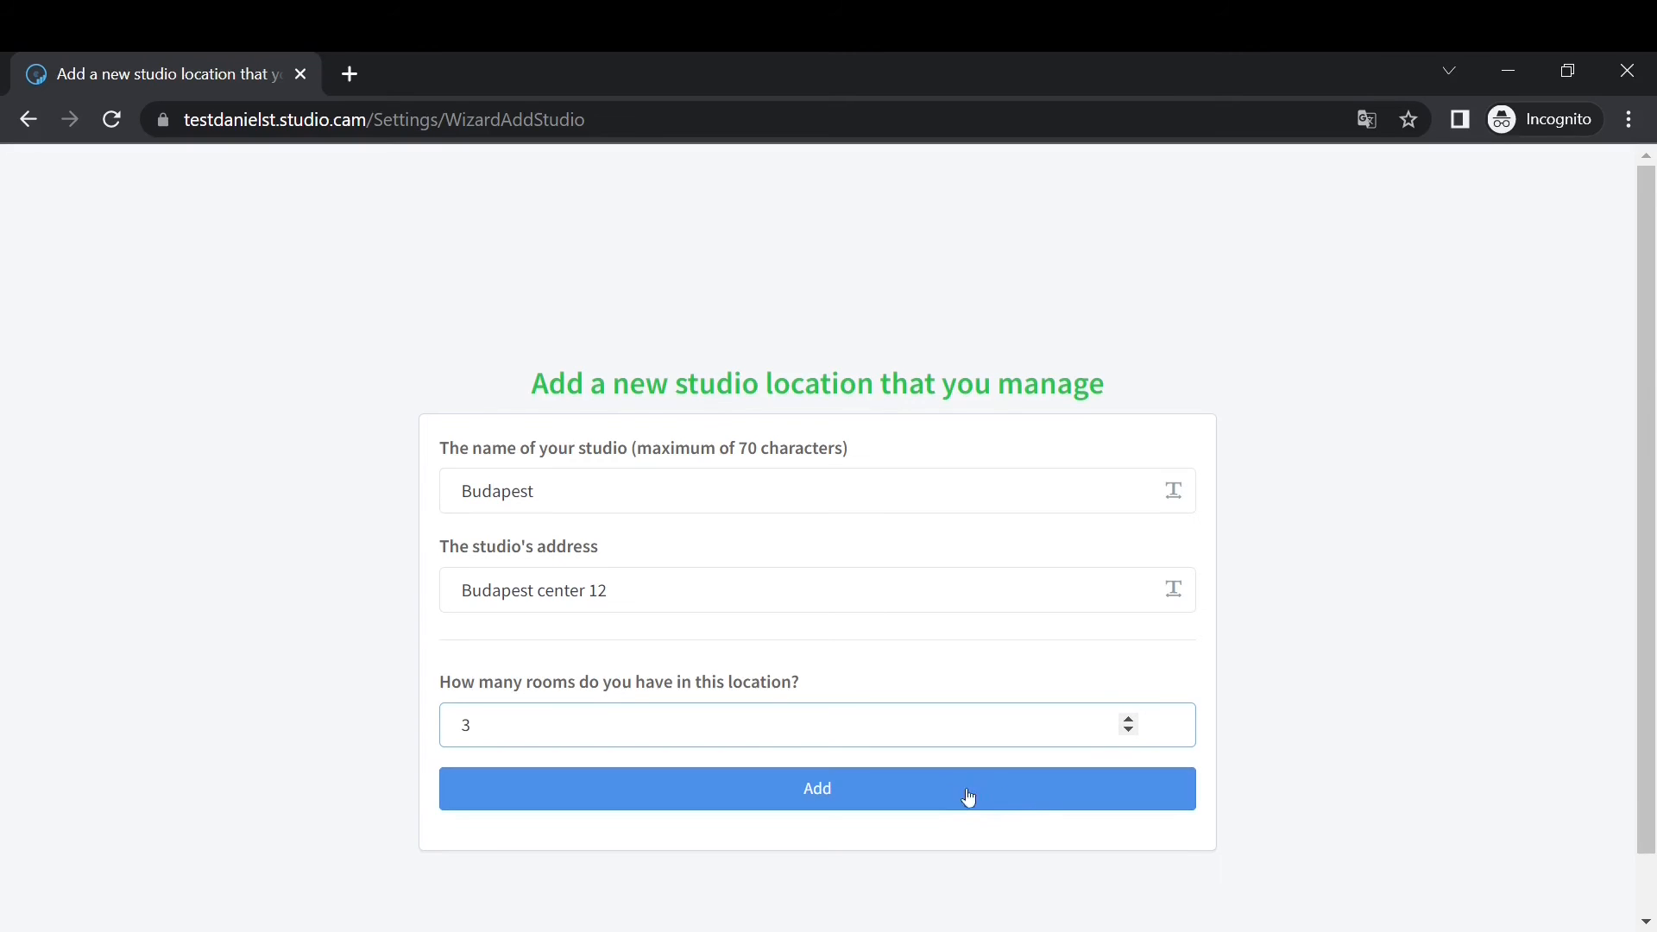
click(937, 788)
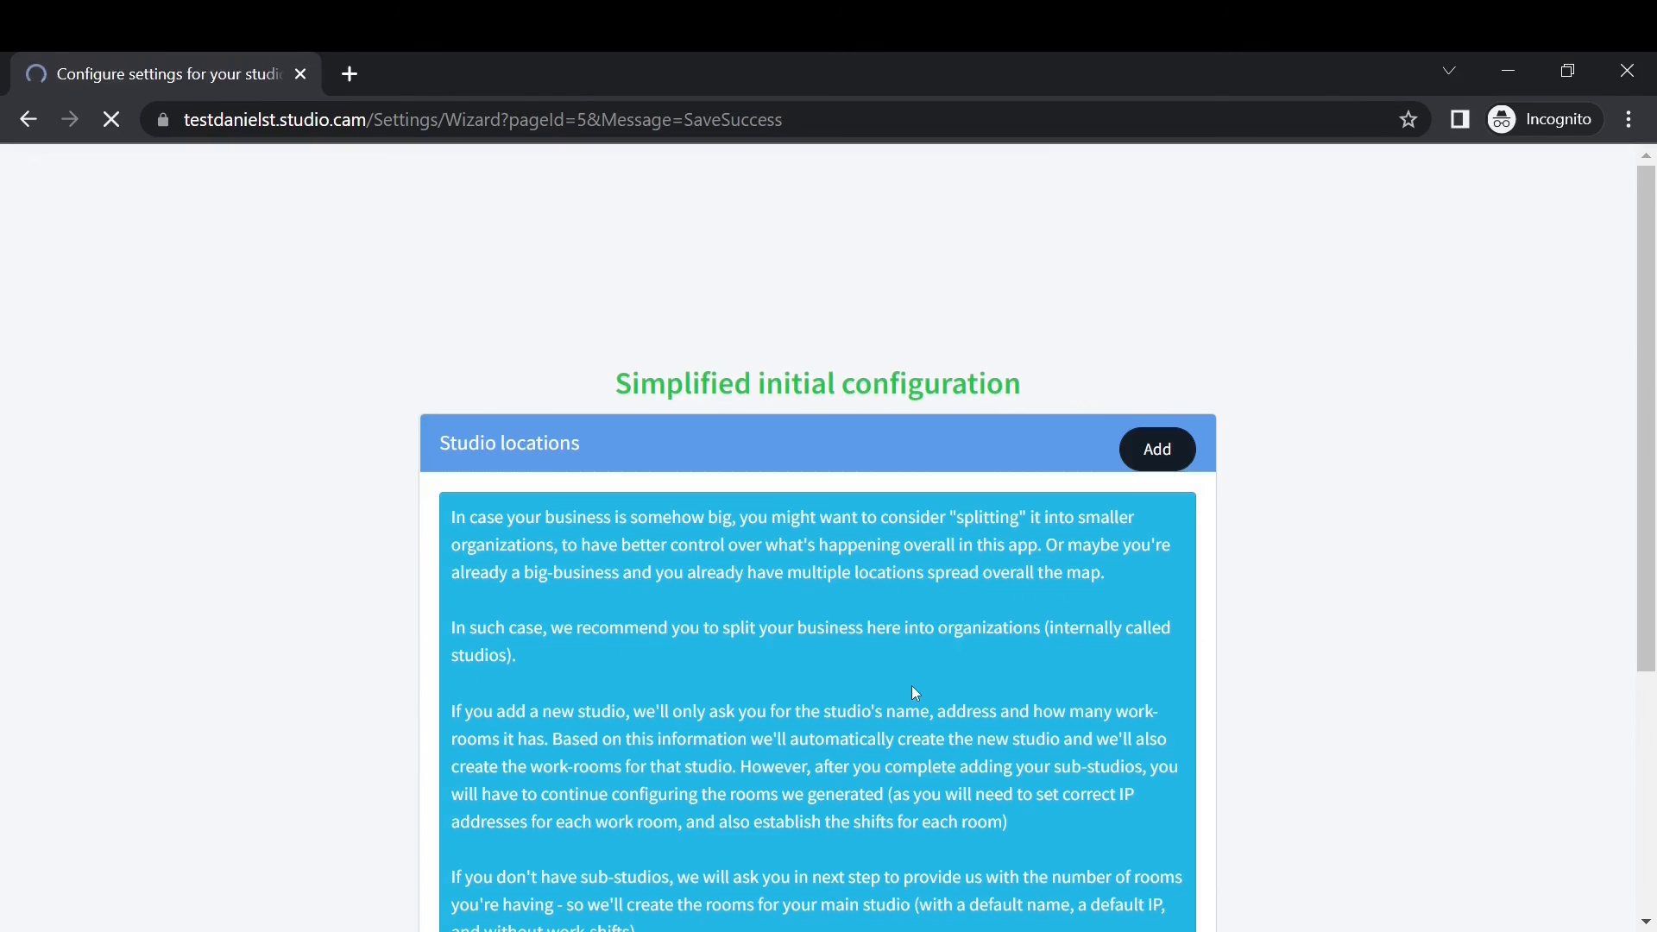
- Check both studios in the locations table, continue past the studio locations page, and look over the work rooms list
scroll(984, 687, down, 5)
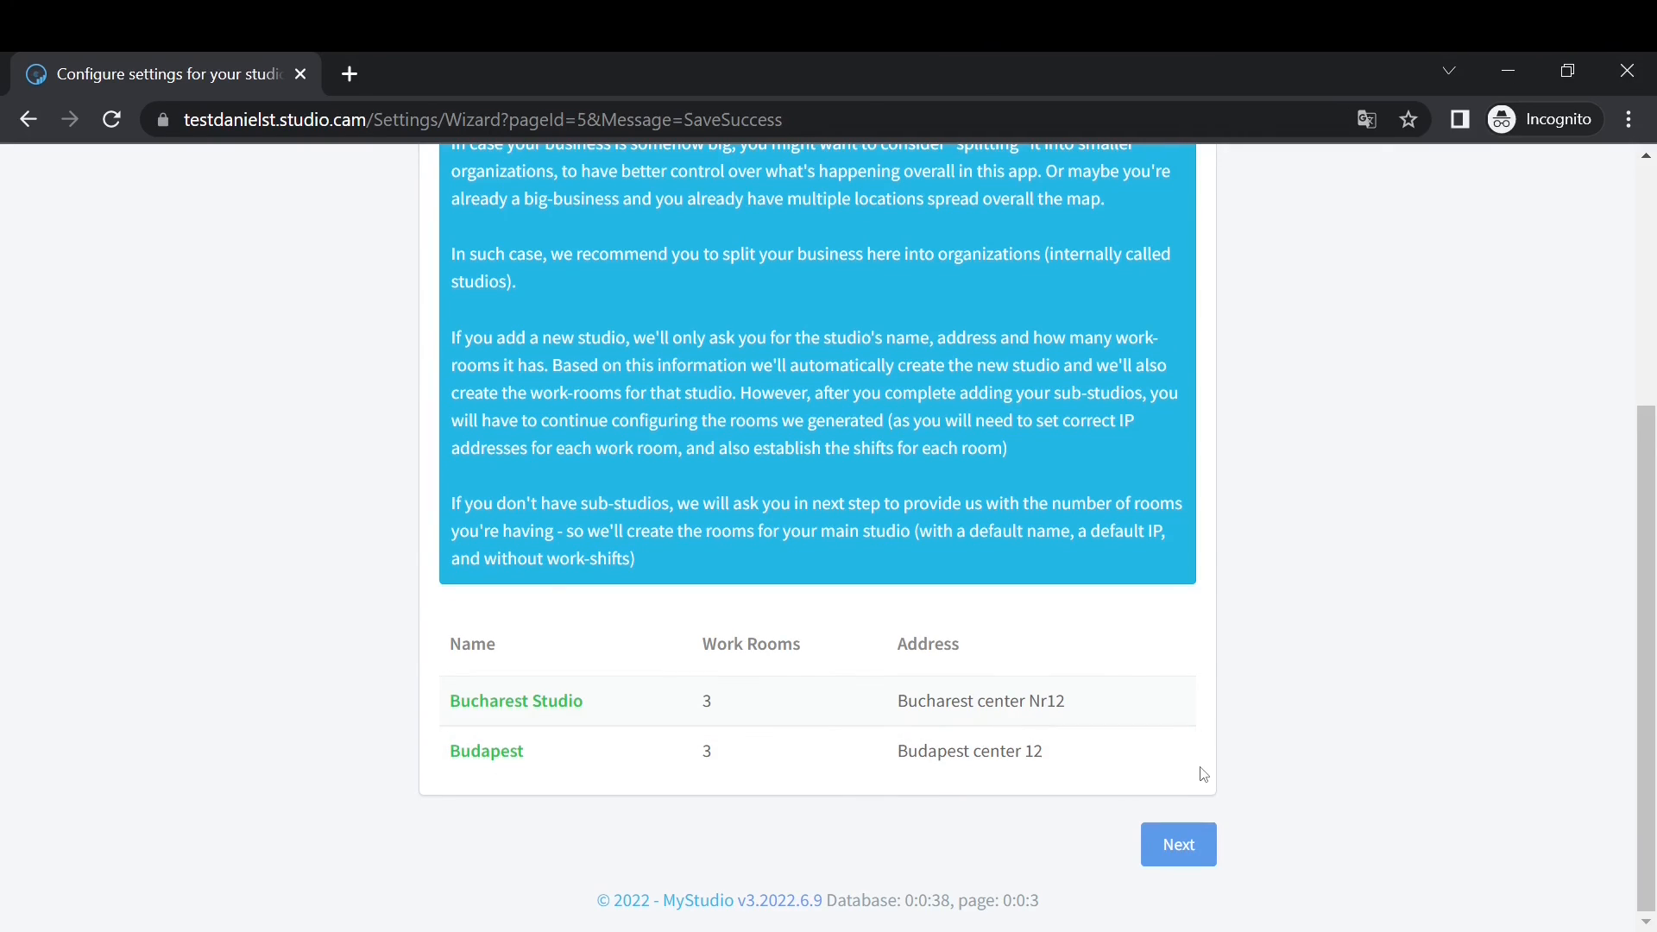
click(1184, 849)
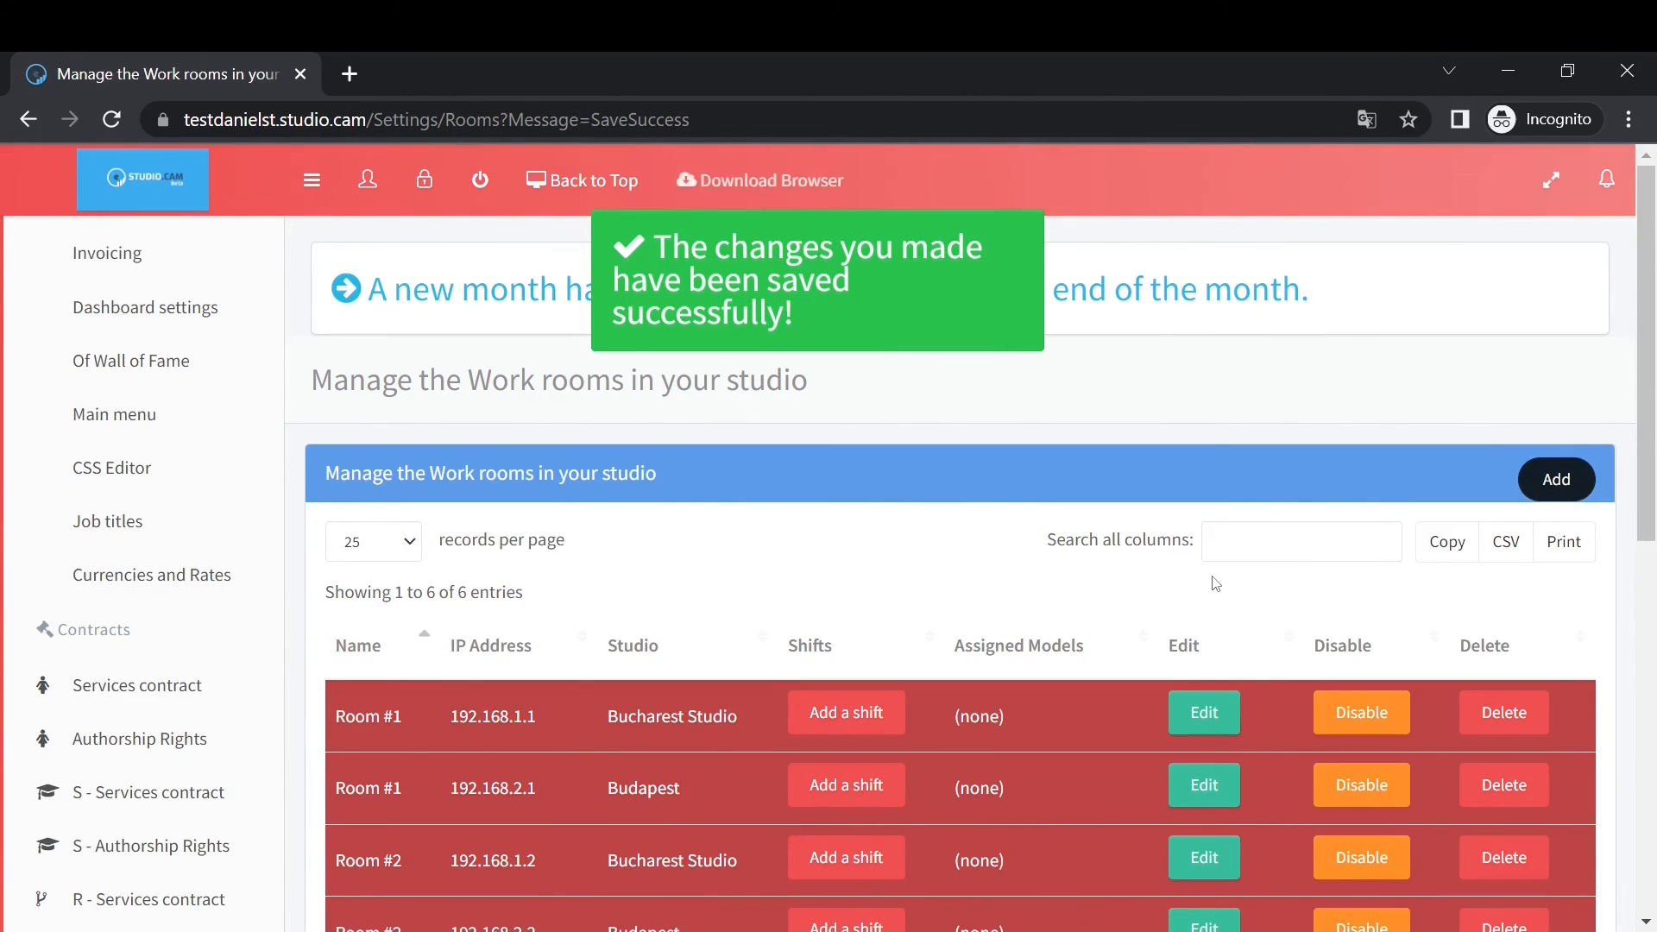
scroll(1209, 586, down, 1)
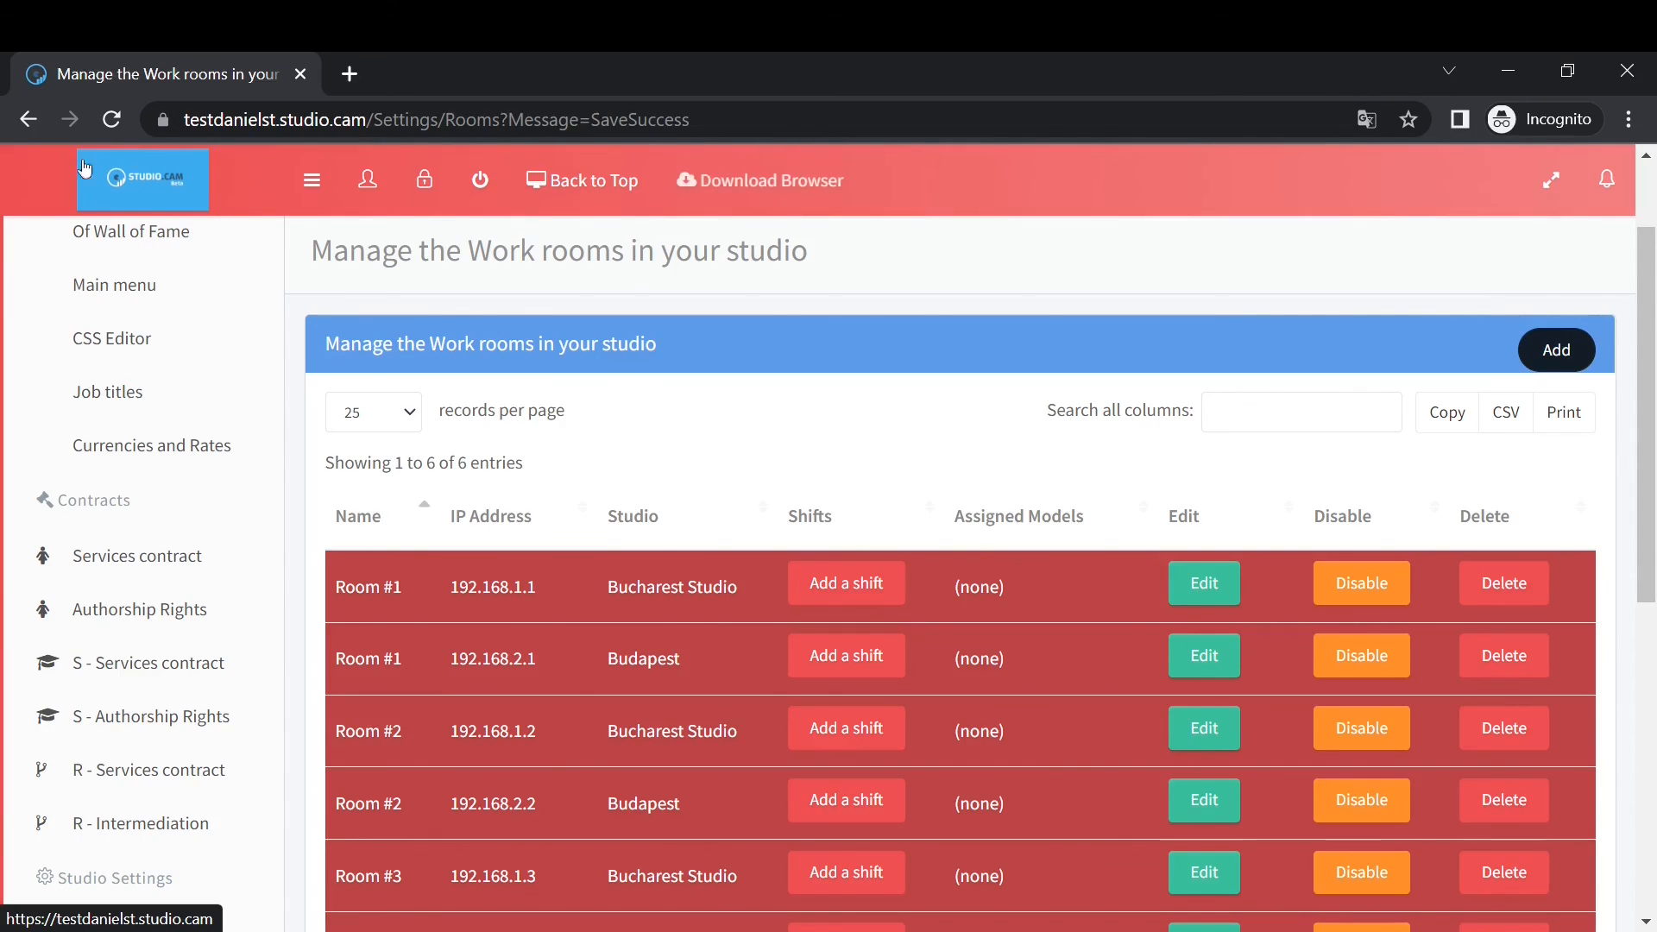
scroll(172, 308, up, 3)
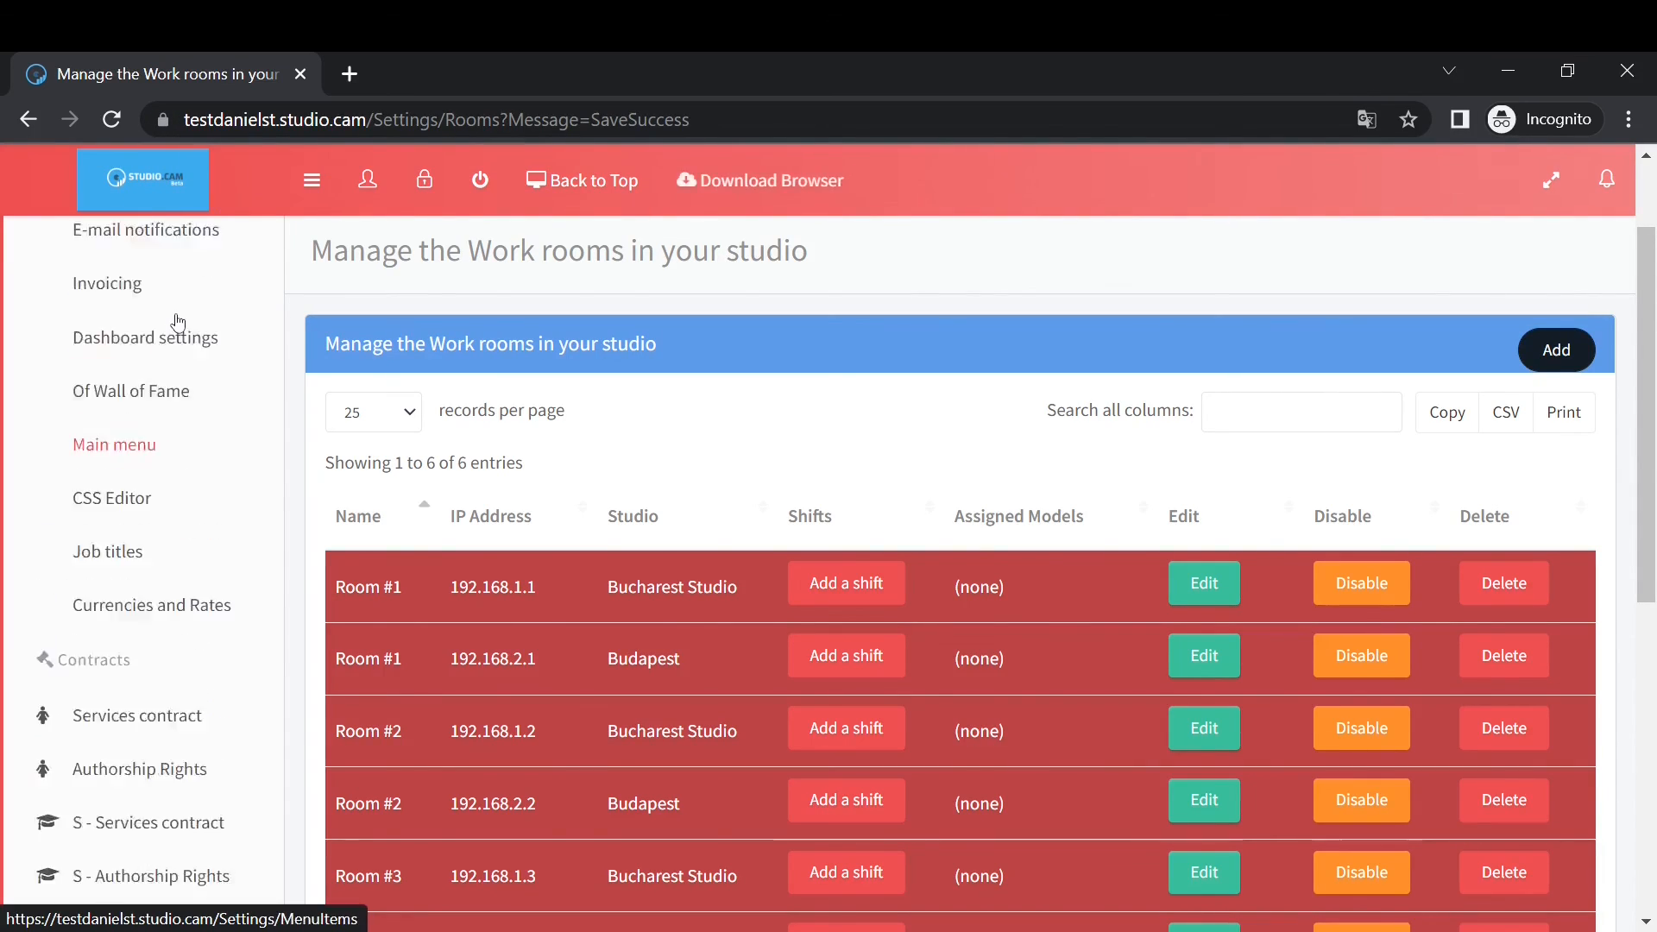
scroll(173, 309, up, 10)
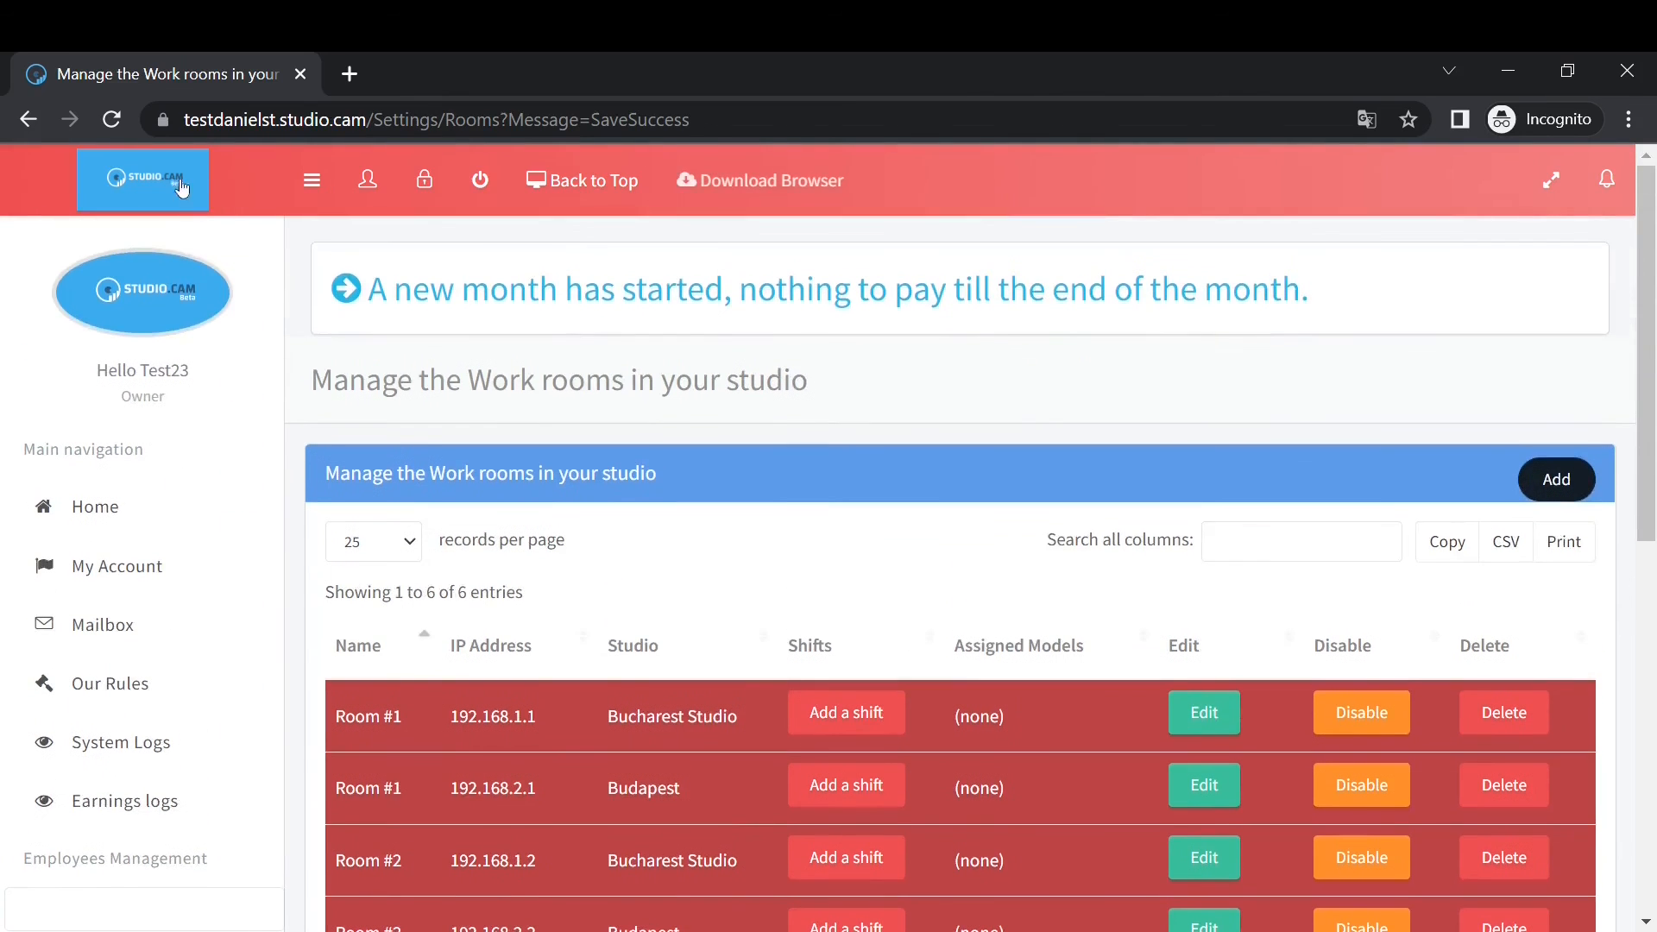